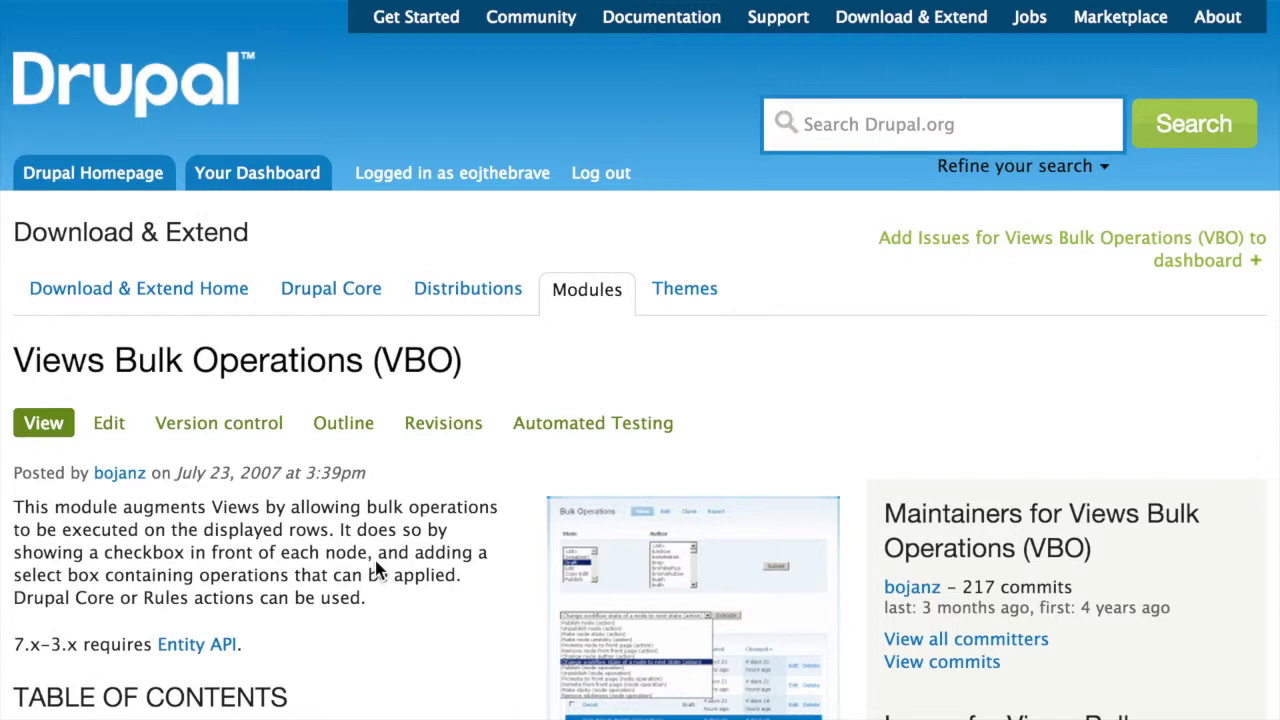
scroll(378, 568, down, 2)
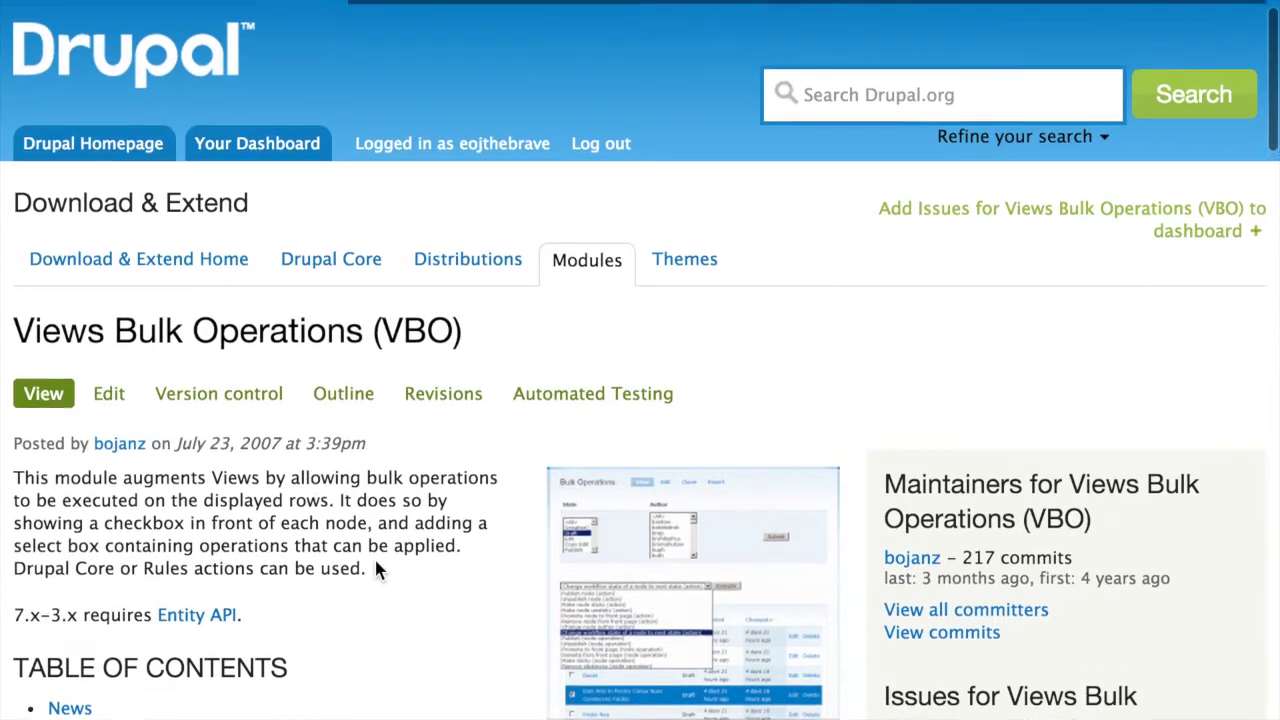
scroll(378, 568, up, 1)
scroll(376, 568, up, 1)
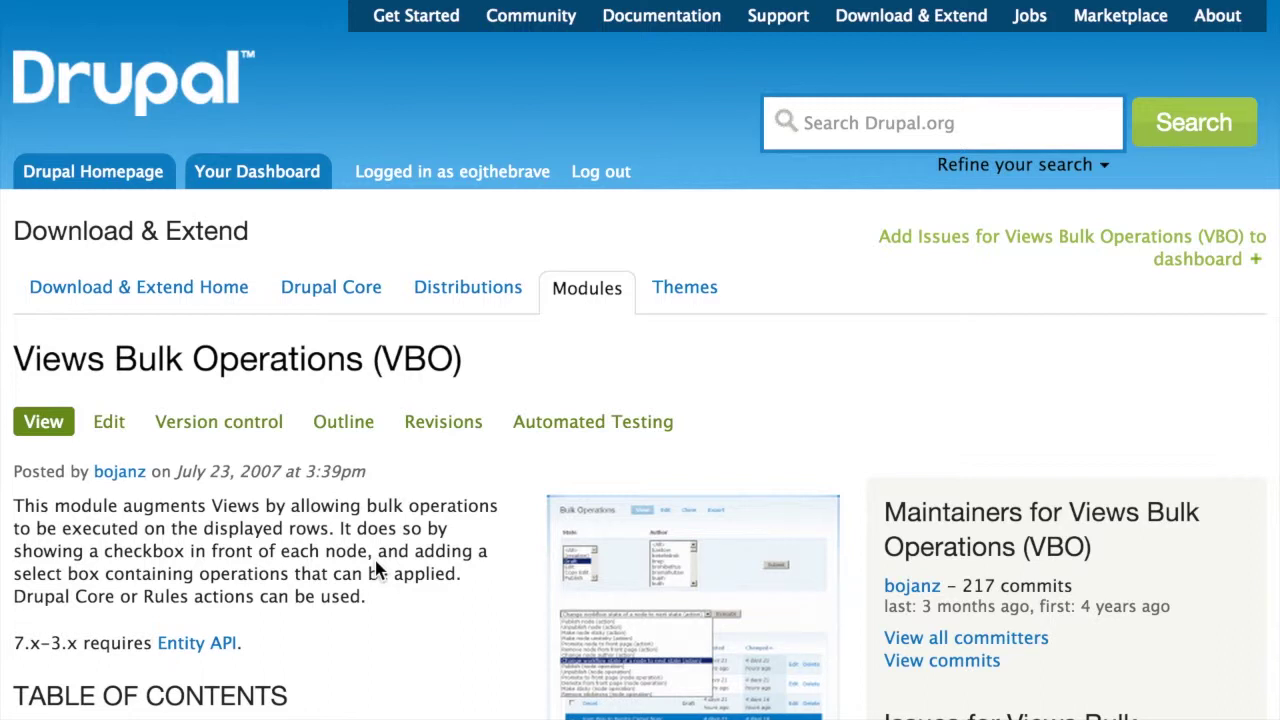
- Switch to the terminal and download the modules with the command "drush dl views views_bulk_operations ctools"
key(super+Tab)
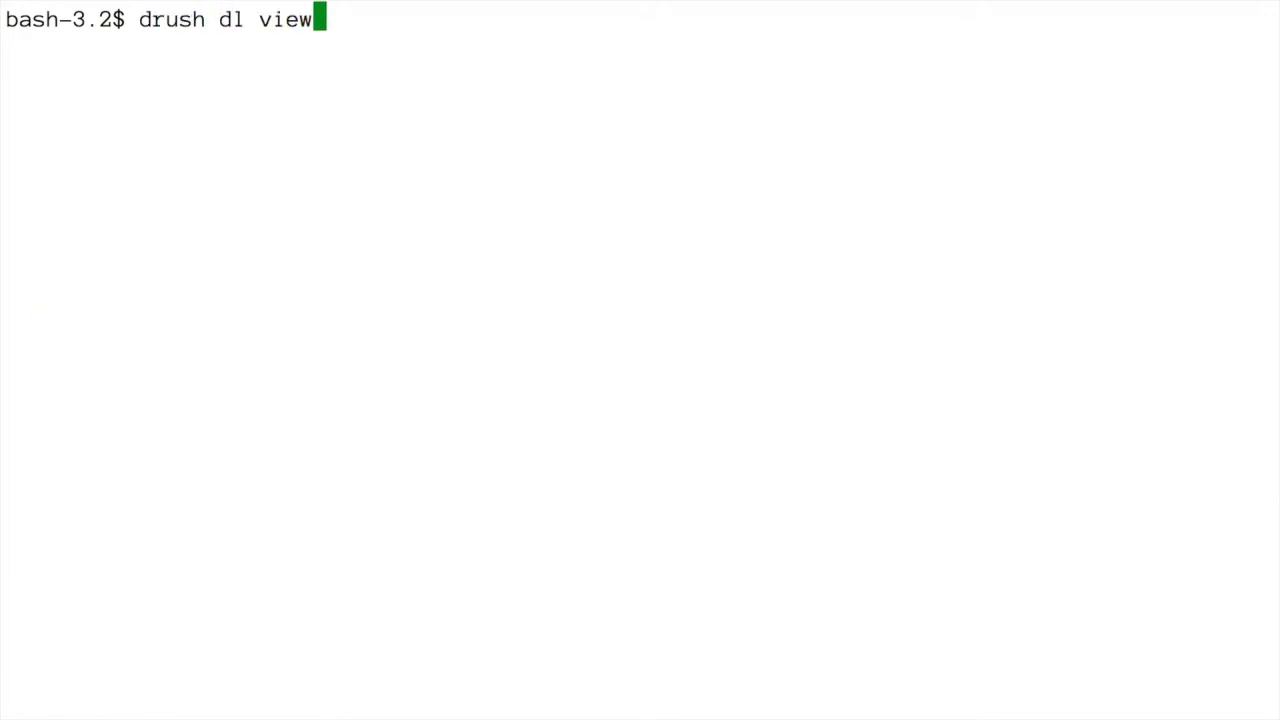
text(_bulk_)
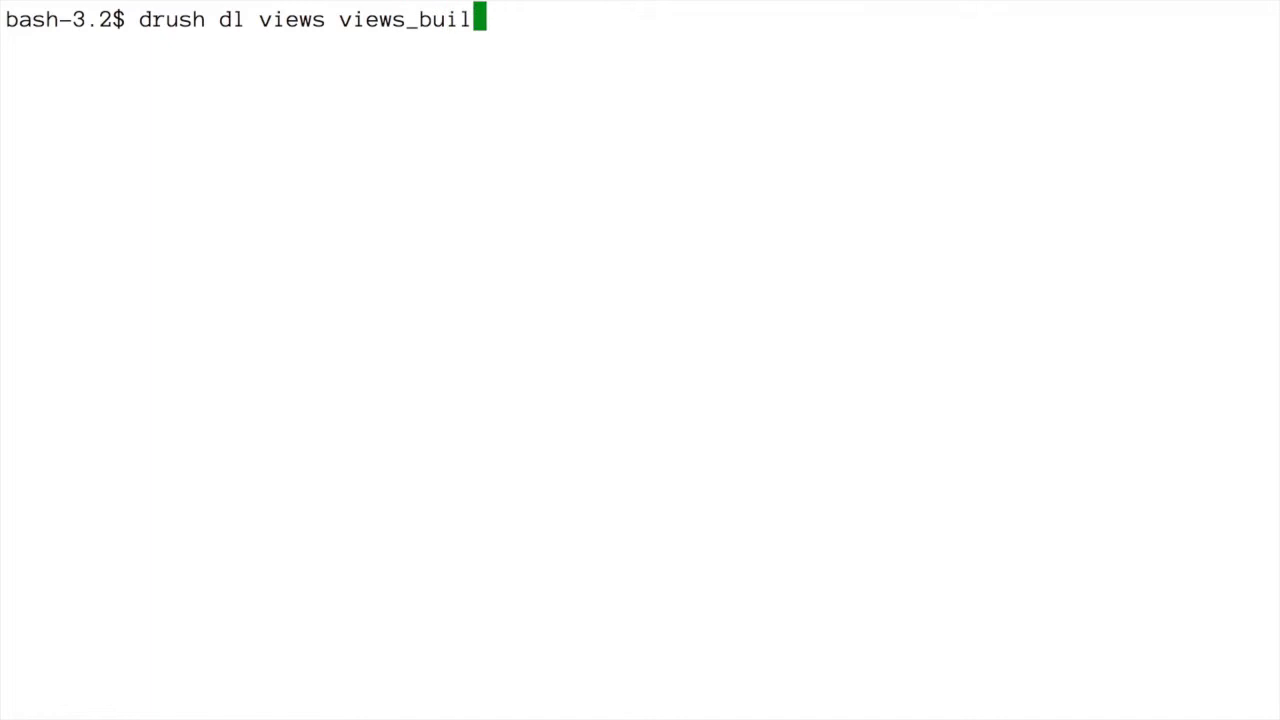
text(opereatoins)
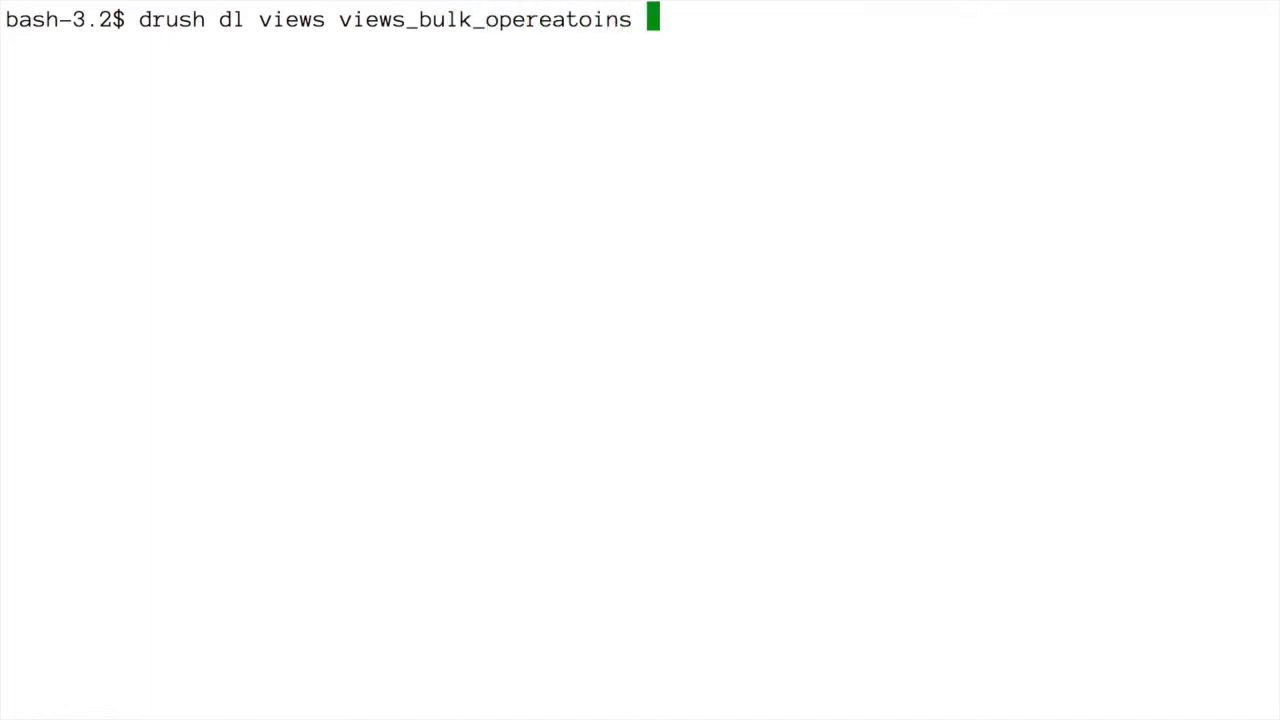
key(BackSpace)
key(BackSpace)
key(BackSpace)
key(BackSpace)
key(BackSpace)
key(BackSpace)
key(BackSpace)
key(BackSpace)
text(ations)
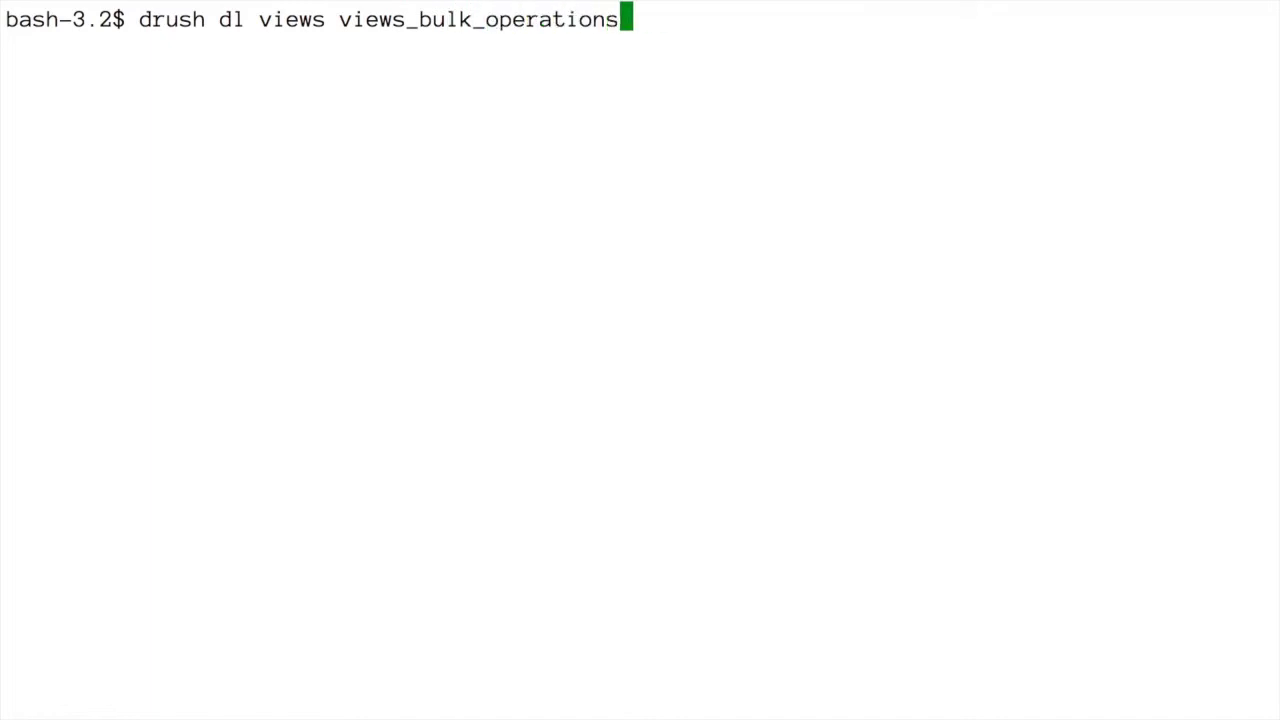
text( ctools)
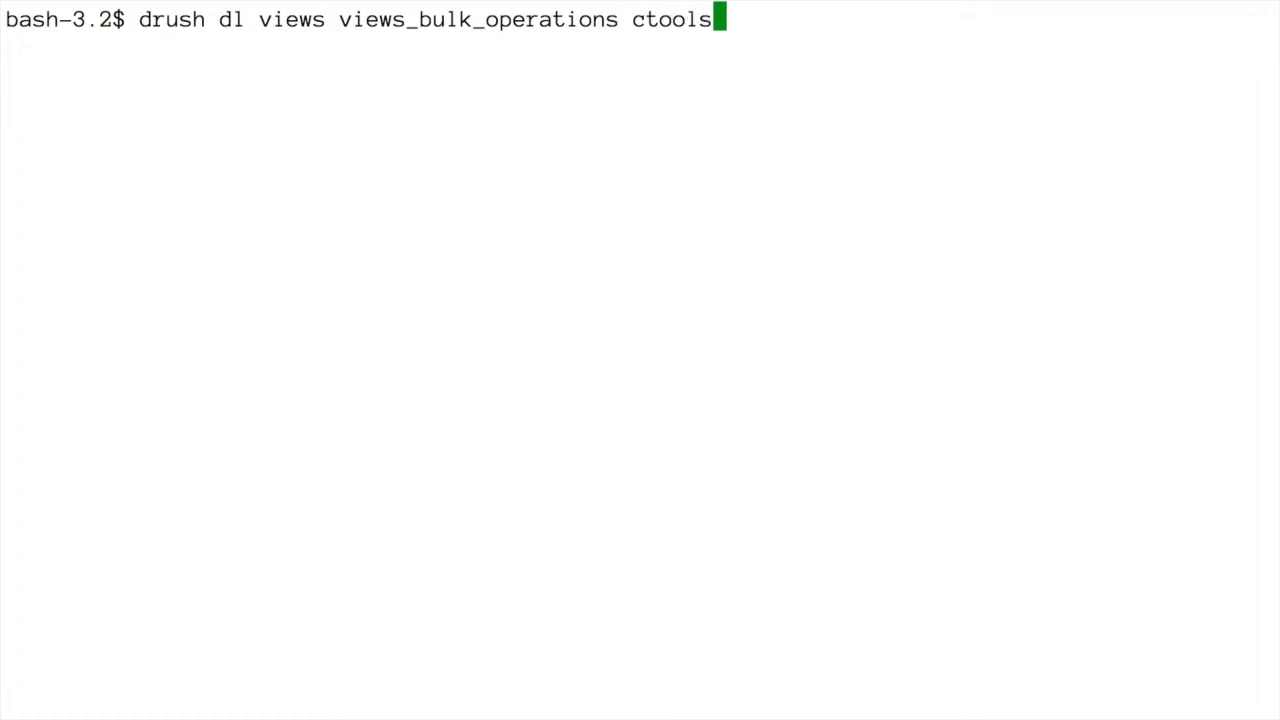
key(Return)
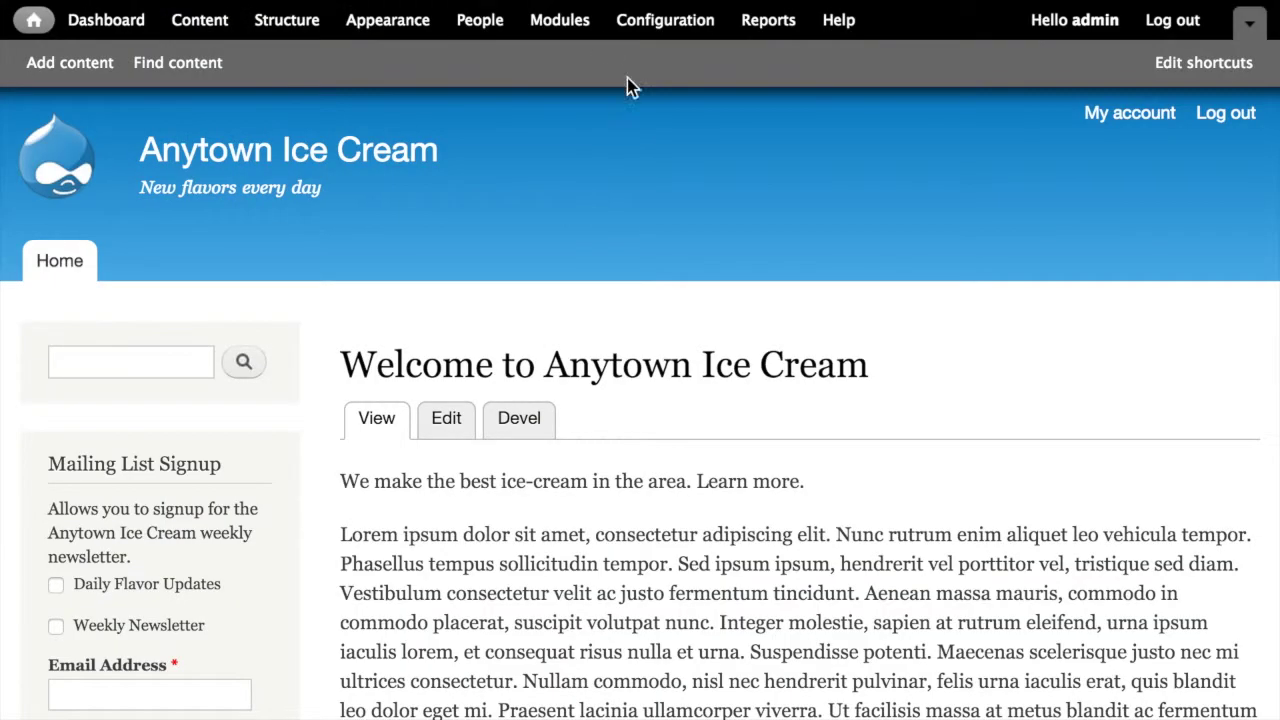
- Enable the Views Bulk Operations and Views UI modules together with the modules they require
click(562, 21)
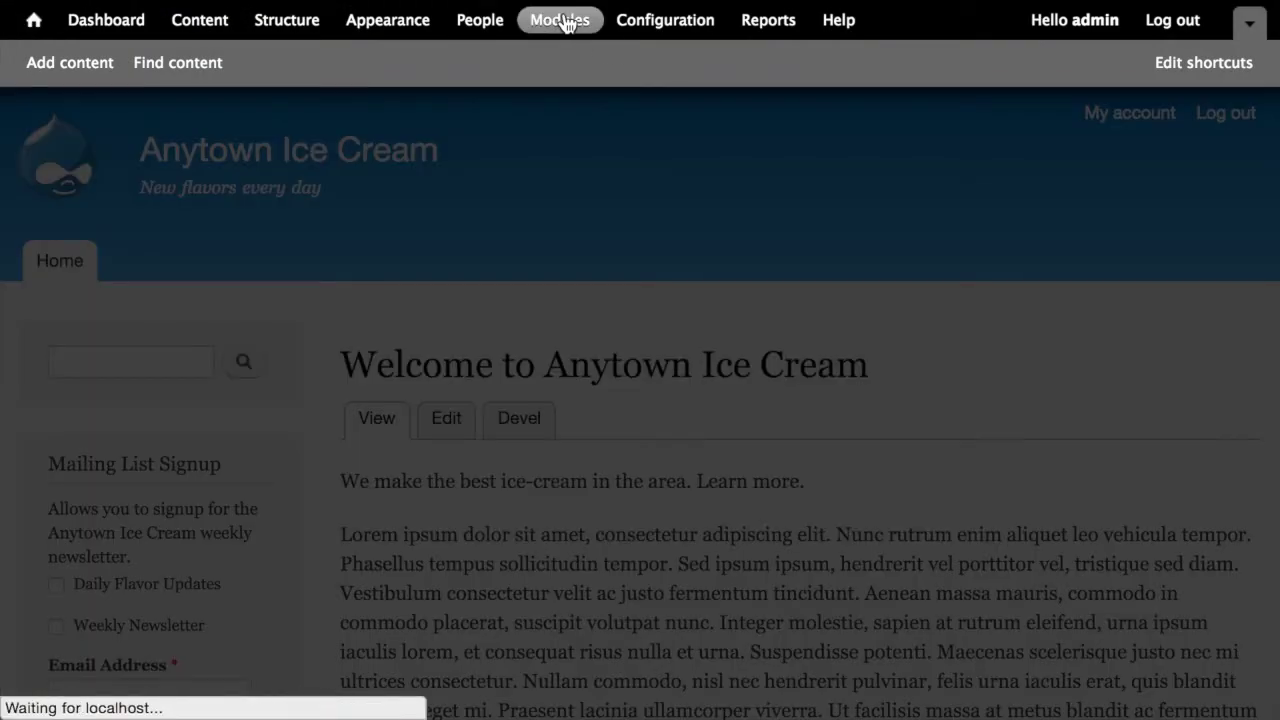
scroll(571, 351, down, 20)
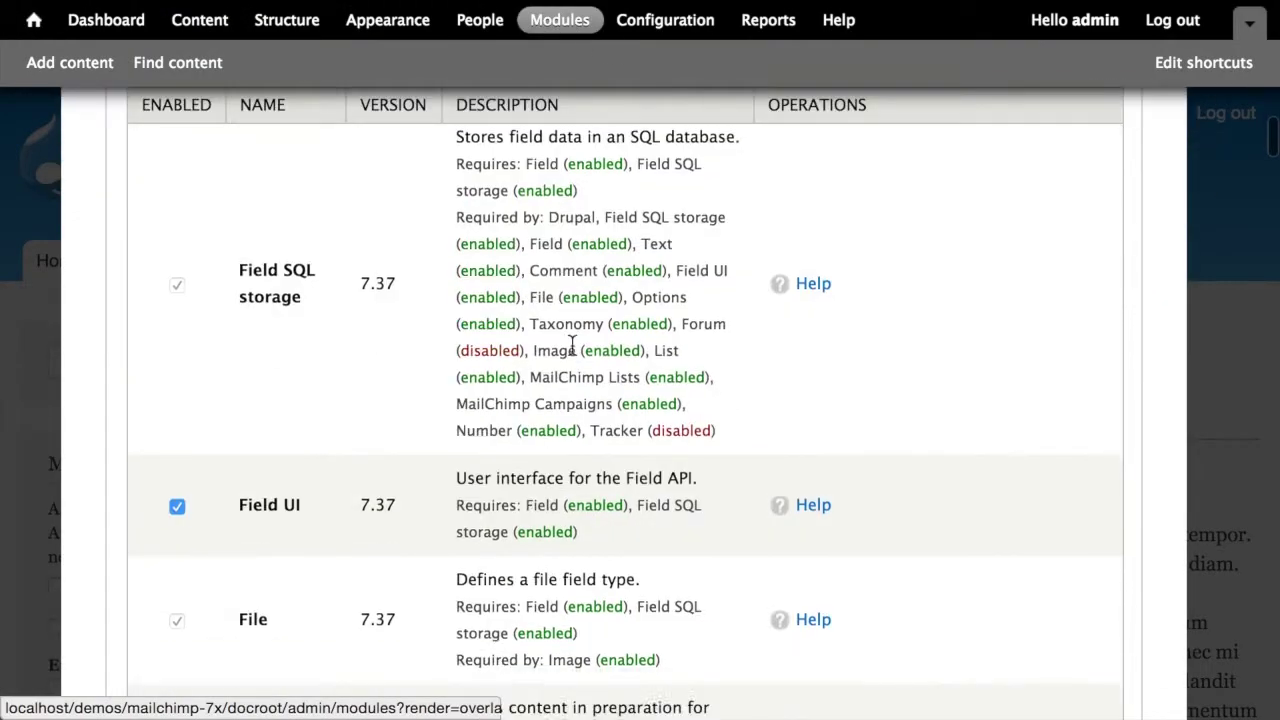
scroll(572, 350, down, 20)
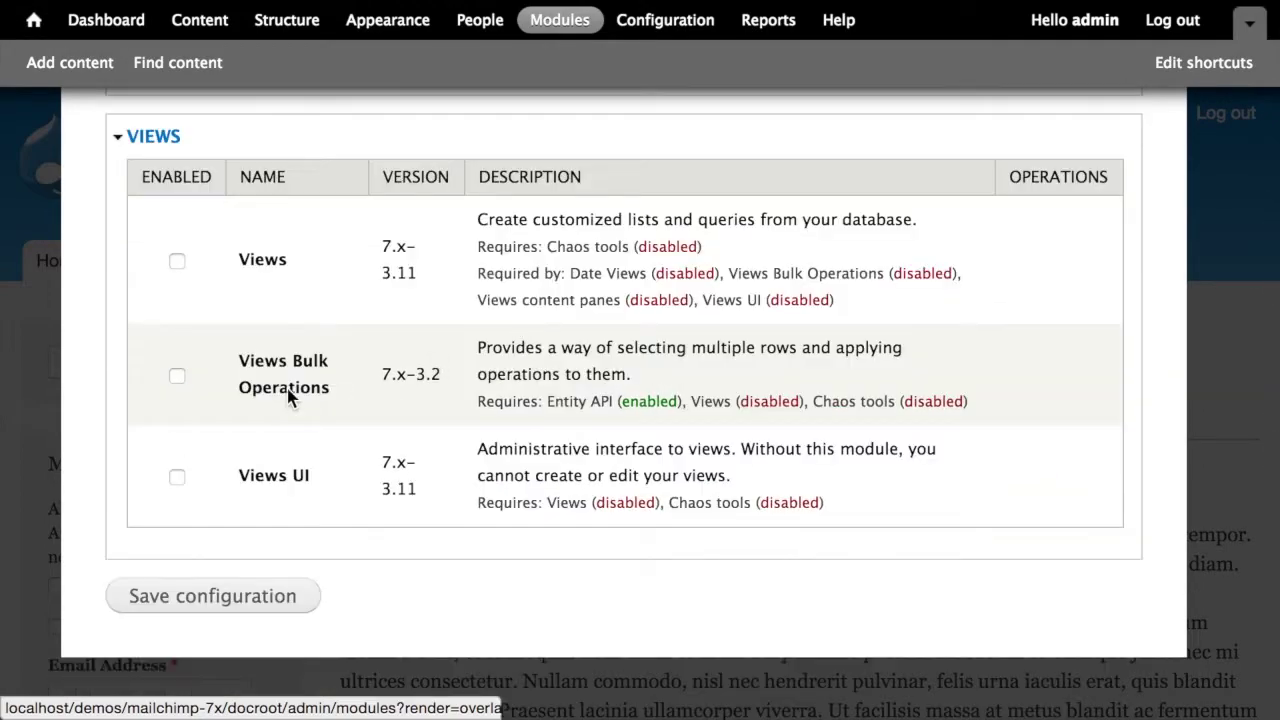
click(288, 396)
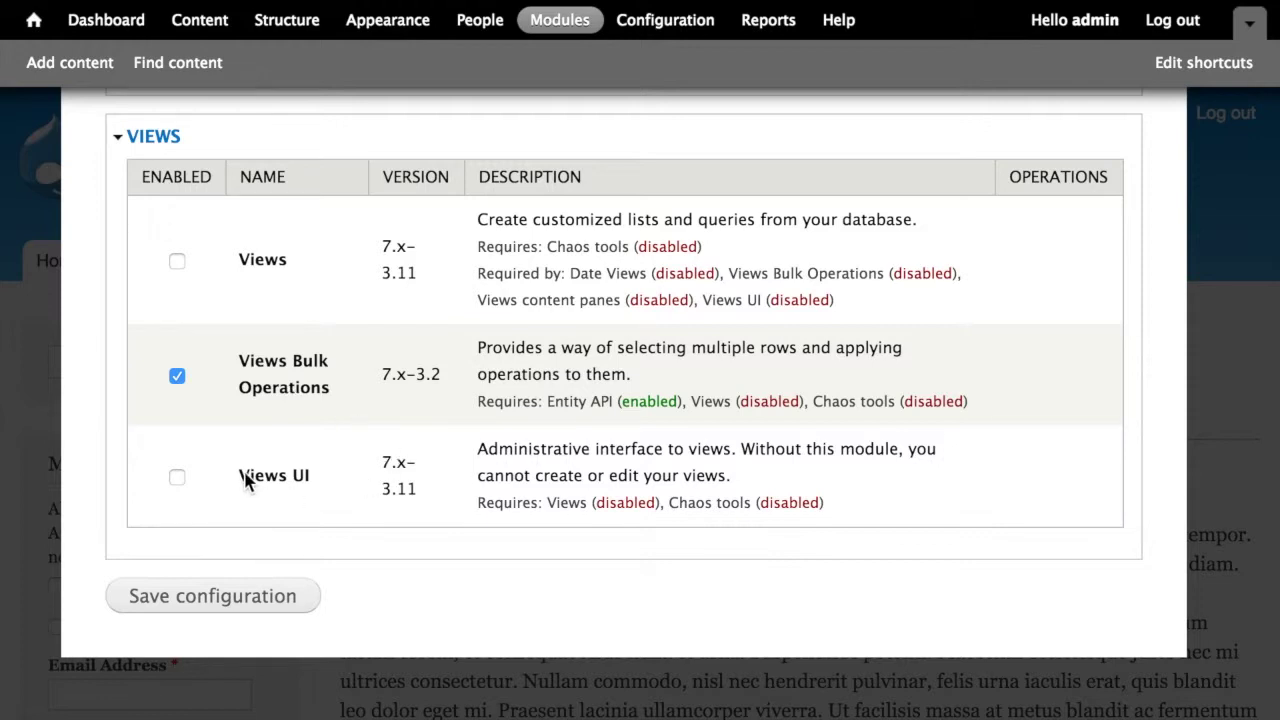
click(279, 480)
click(268, 604)
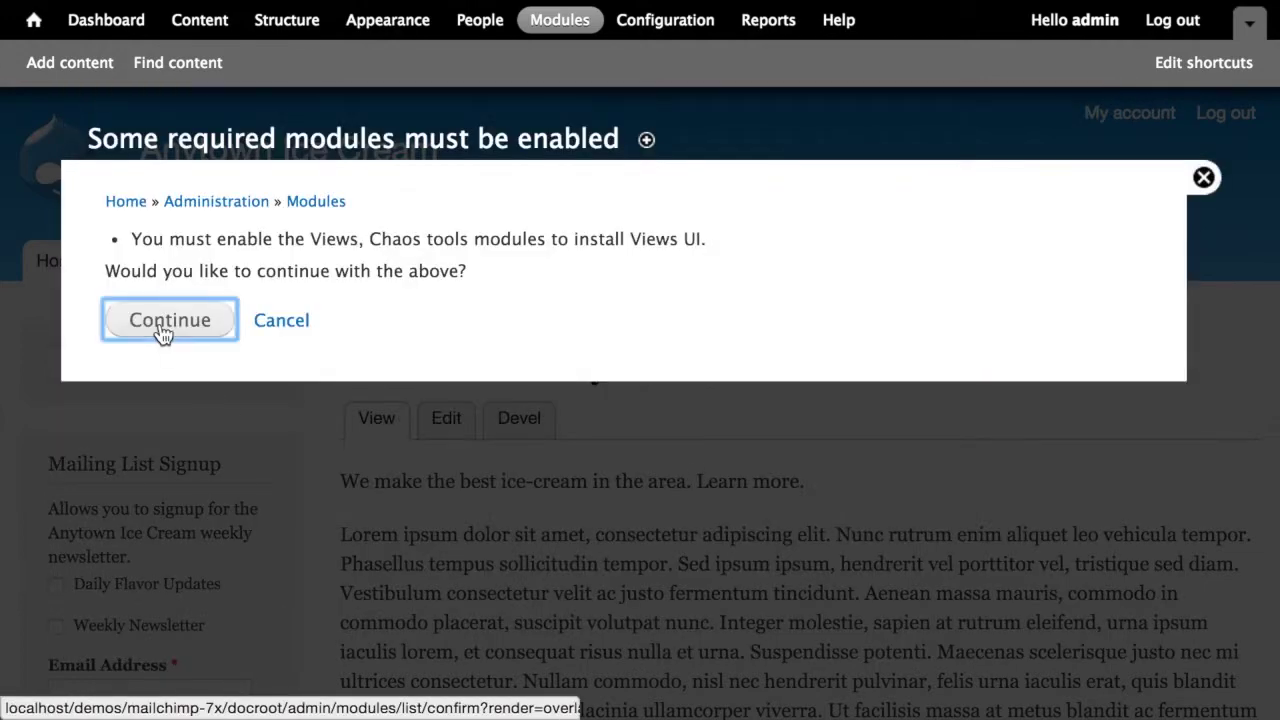
click(162, 328)
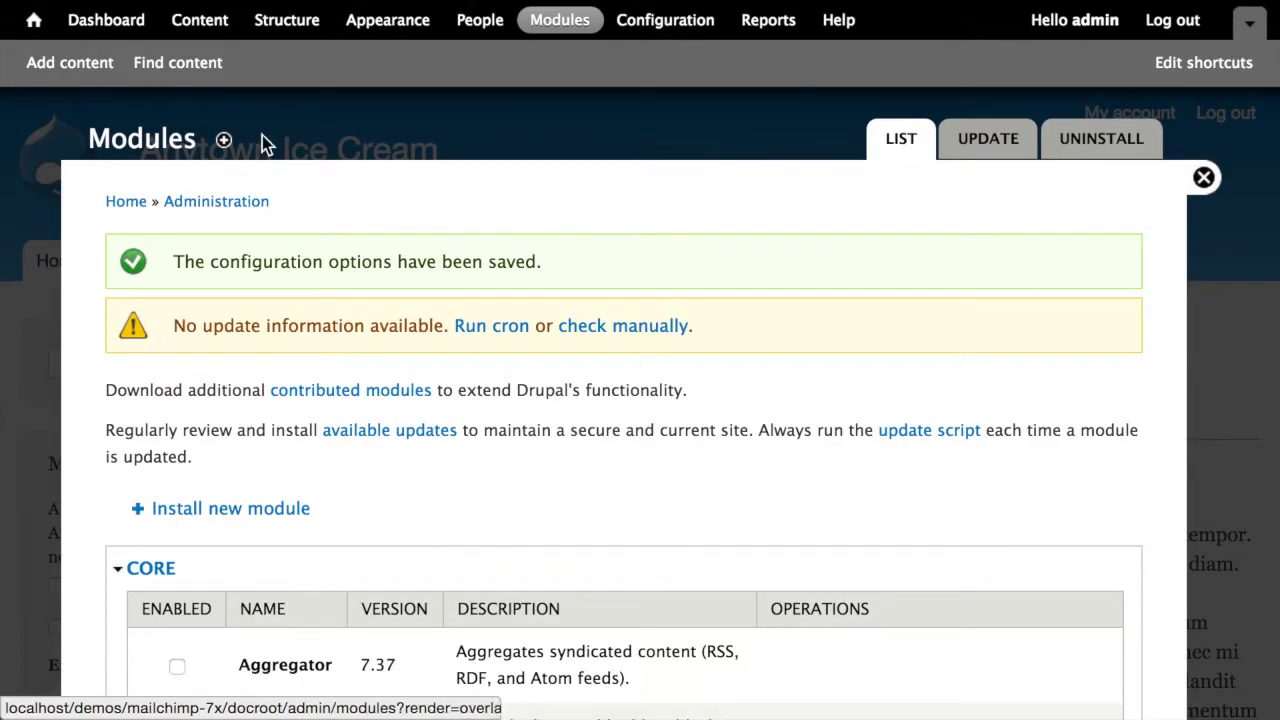
- Start a new view in the site structure's Views section and name it "People Finder"
click(294, 28)
click(170, 565)
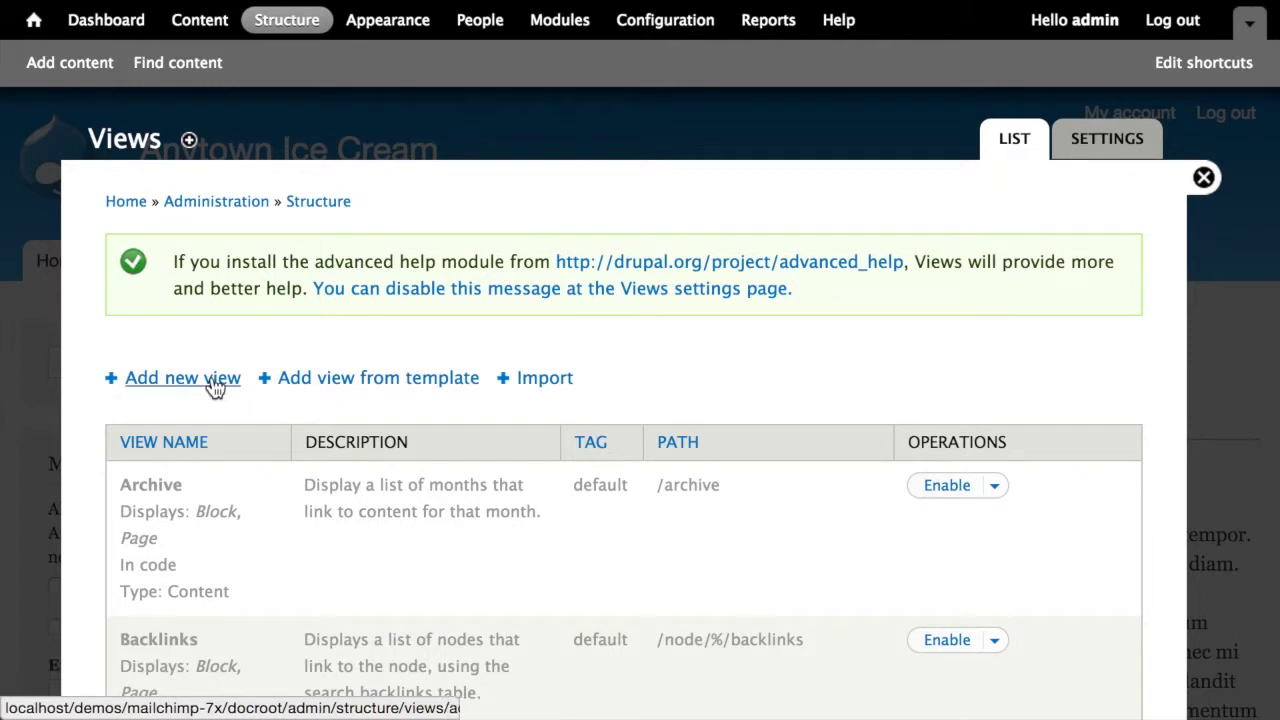
click(218, 384)
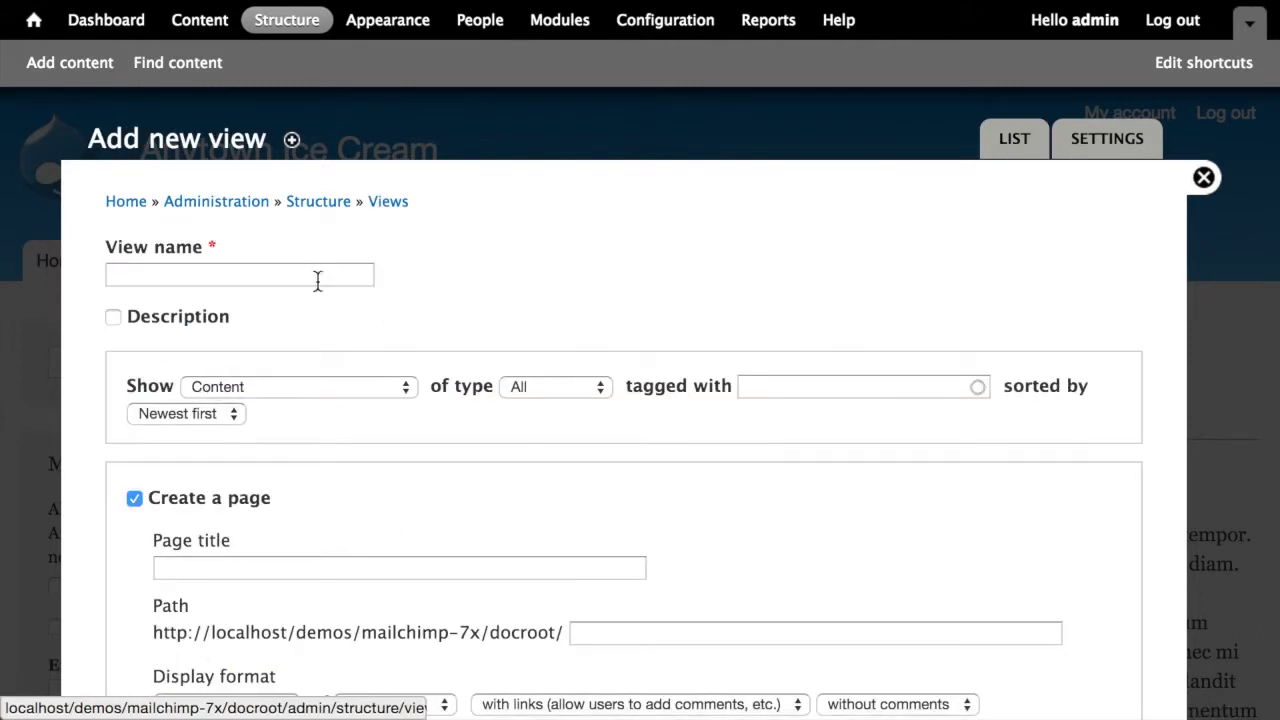
click(311, 278)
text(Peaspl)
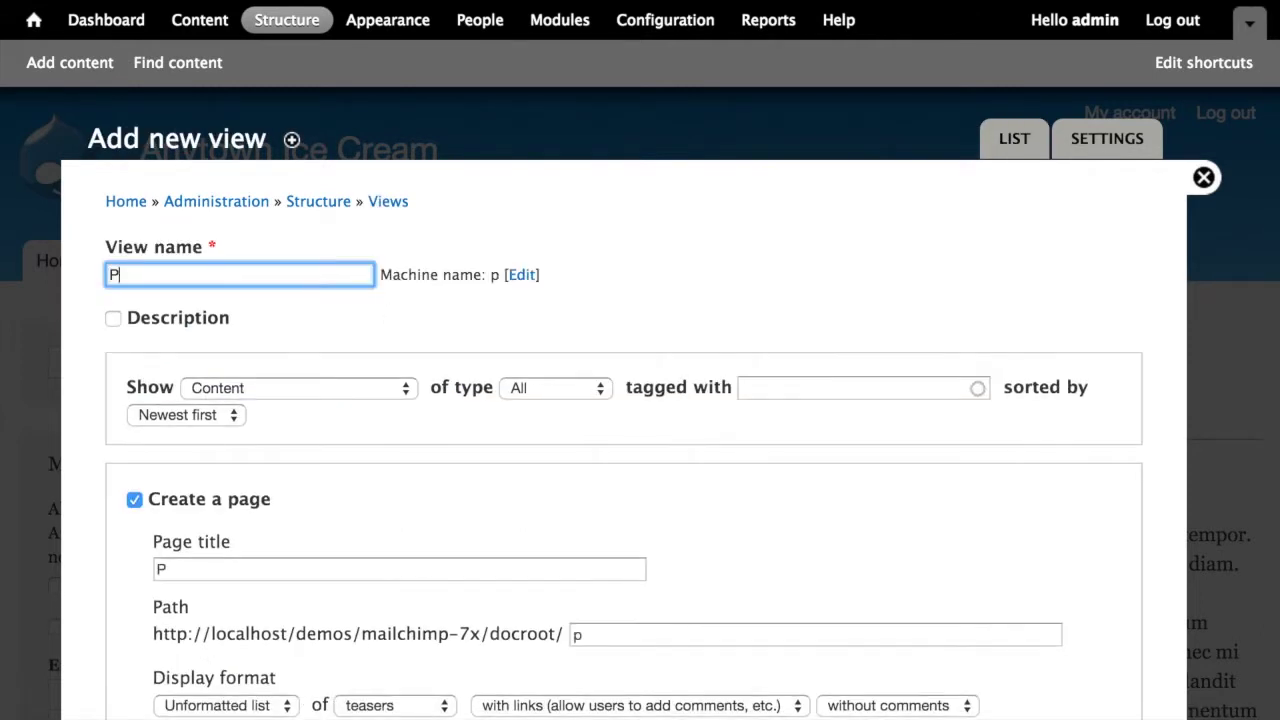
key(BackSpace)
key(BackSpace)
key(BackSpace)
key(BackSpace)
text(ople Finder)
- Set the new view to show Users and make the listing Unsorted
scroll(991, 294, down, 3)
click(312, 225)
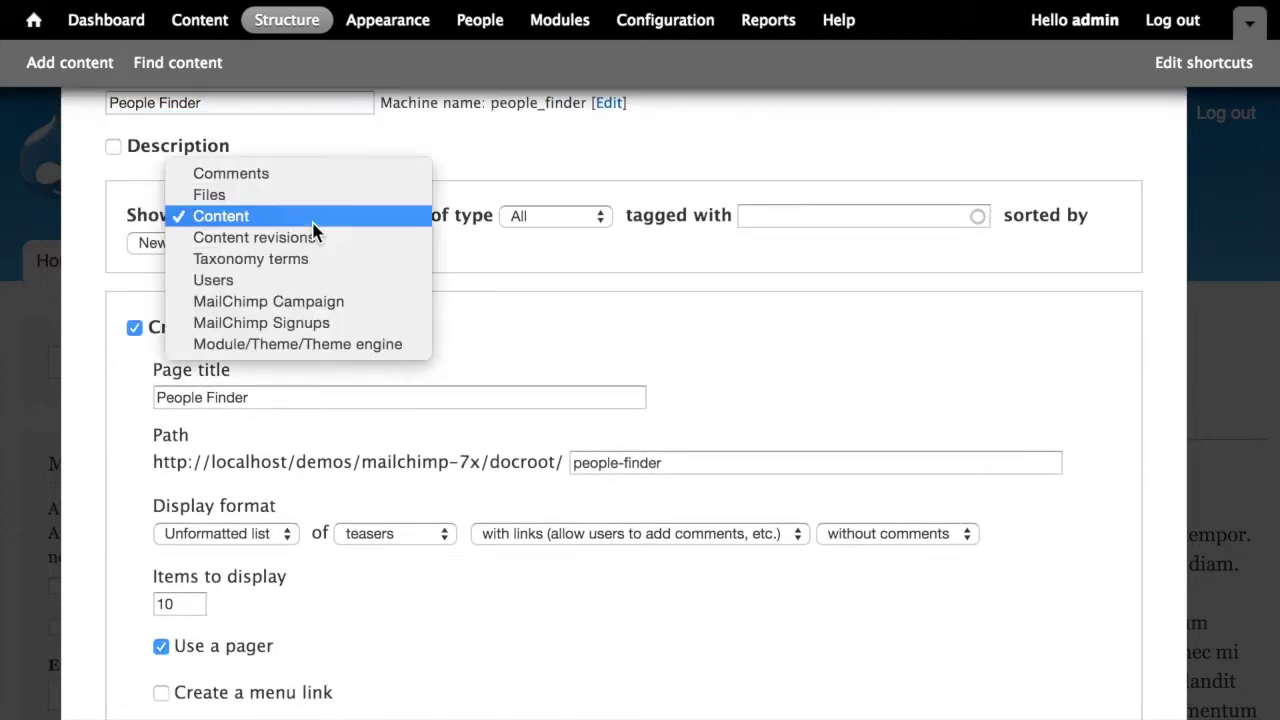
click(313, 282)
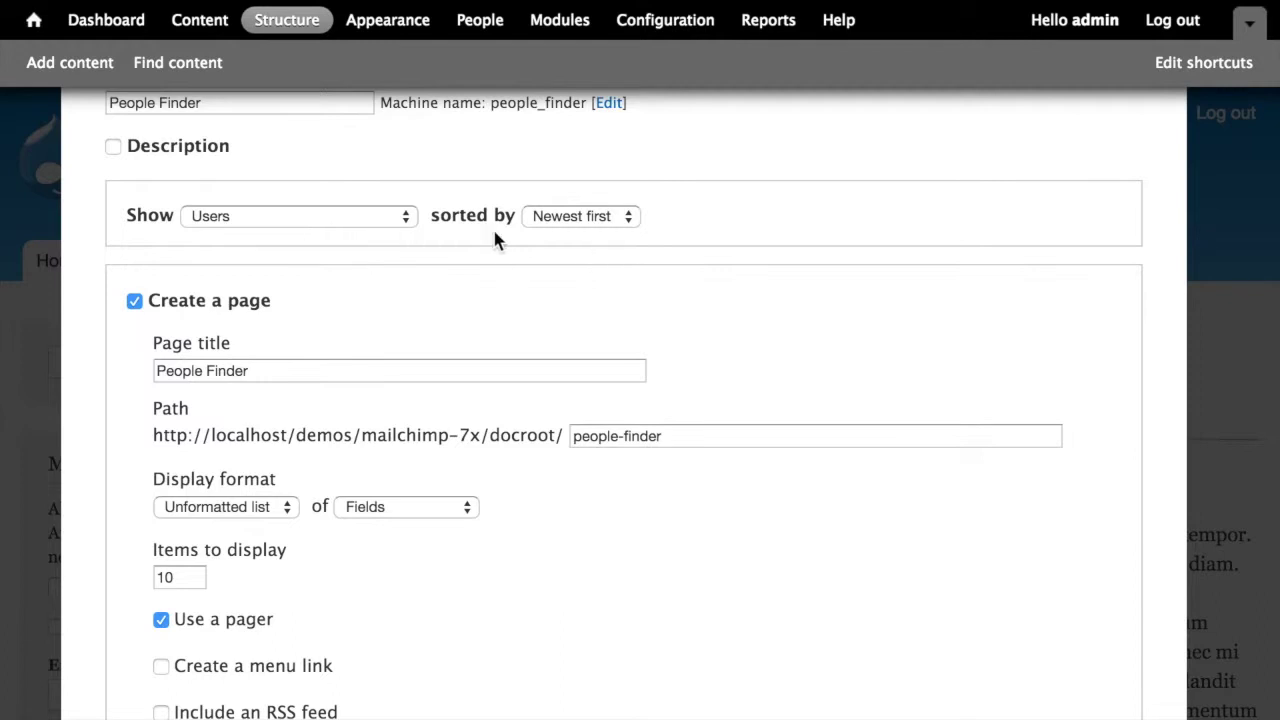
click(593, 218)
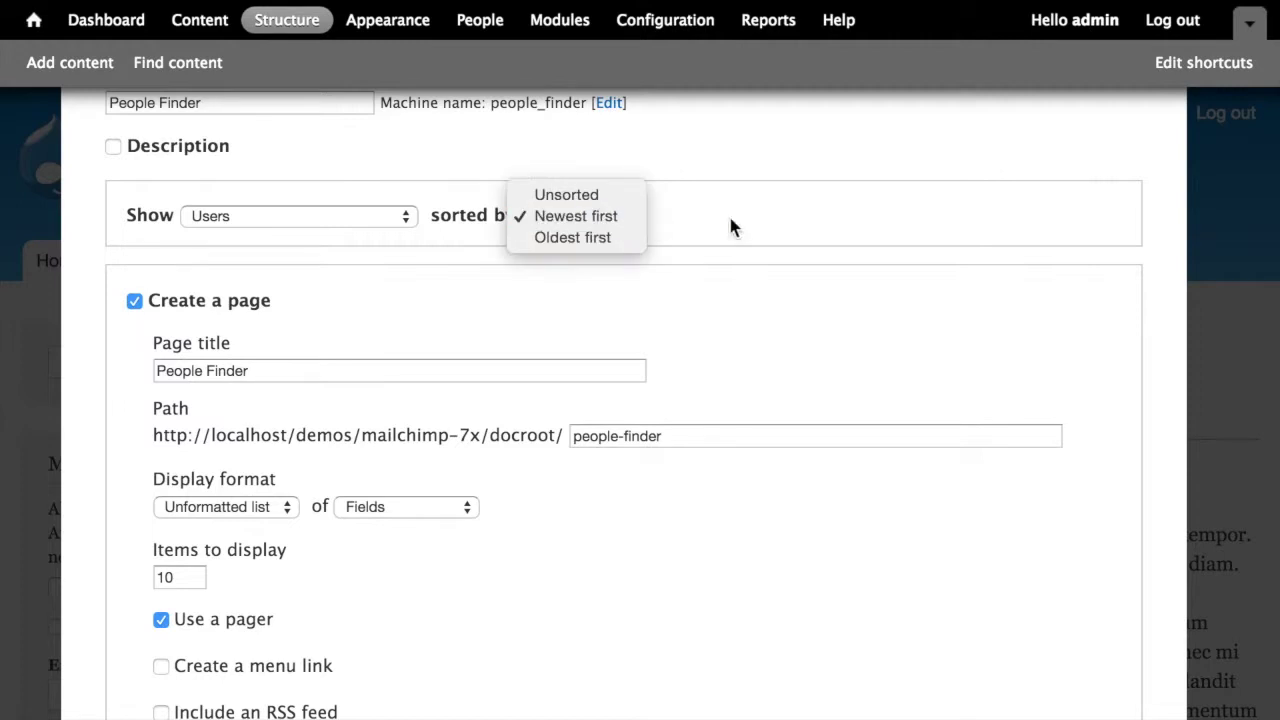
click(827, 215)
click(606, 216)
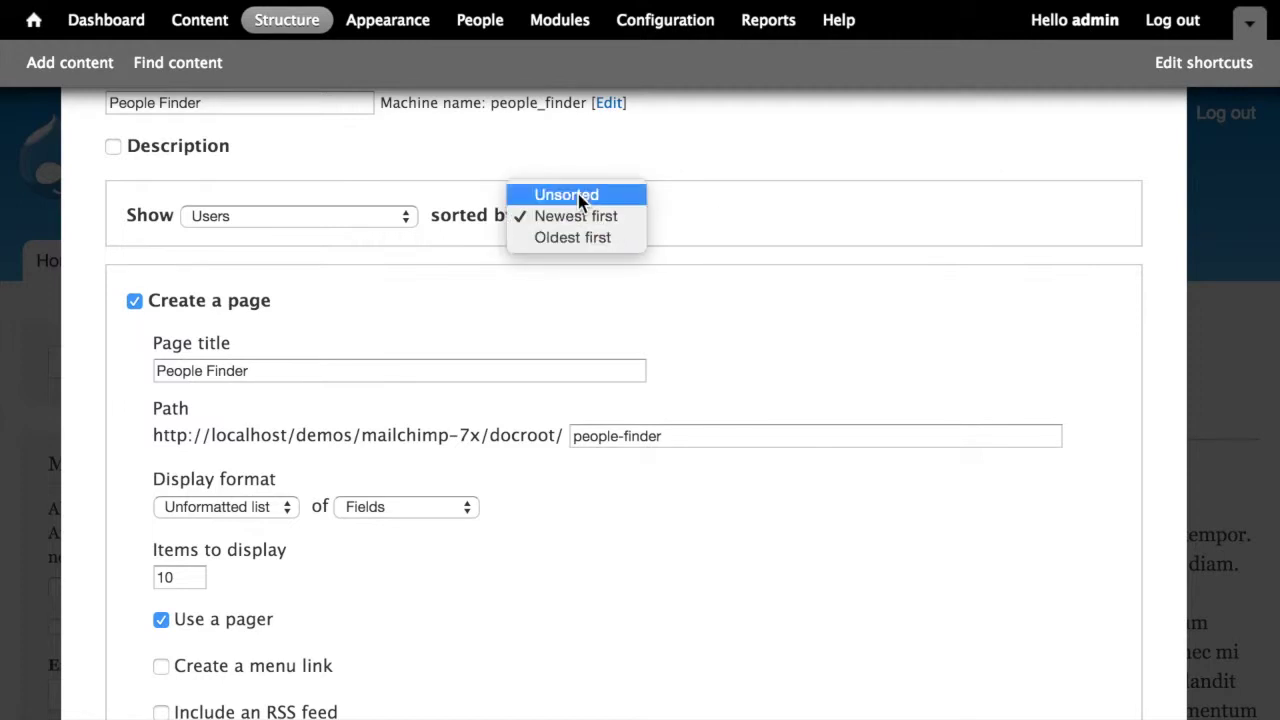
click(578, 194)
- Set the page's path to "admin/people/find" and its display format to Table
scroll(880, 318, down, 5)
triple_click(685, 249)
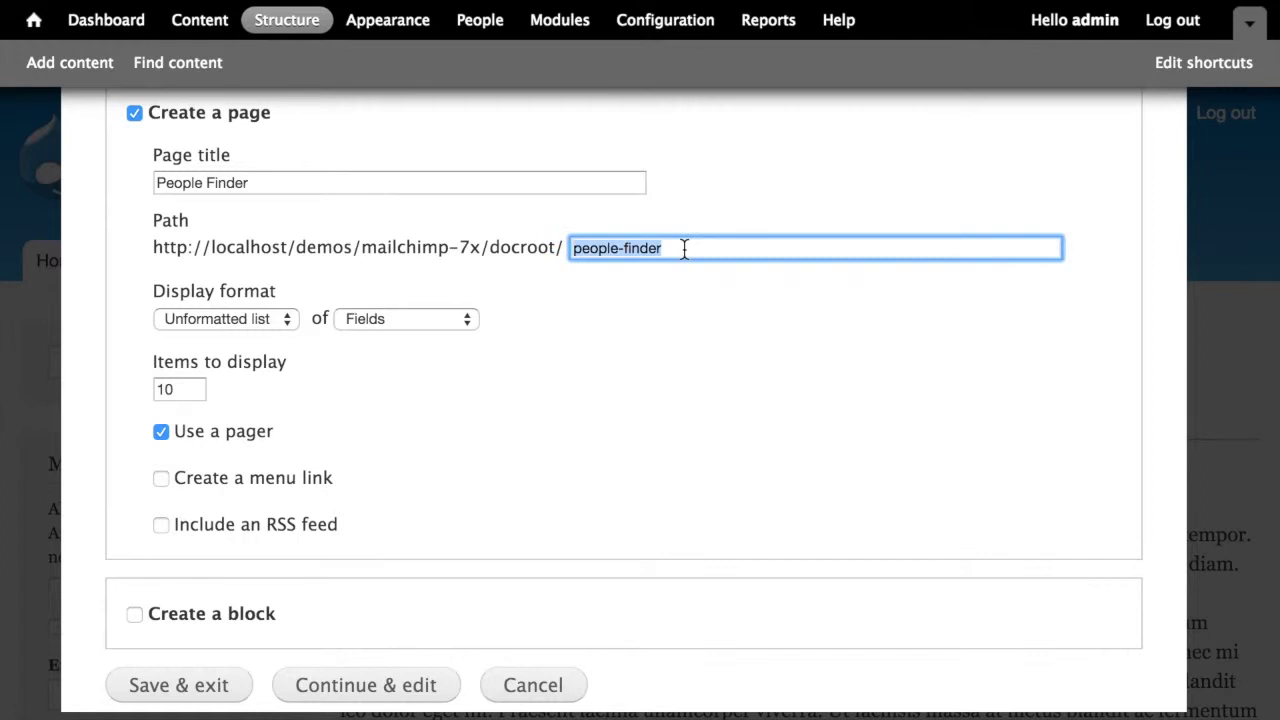
text(admin/peo)
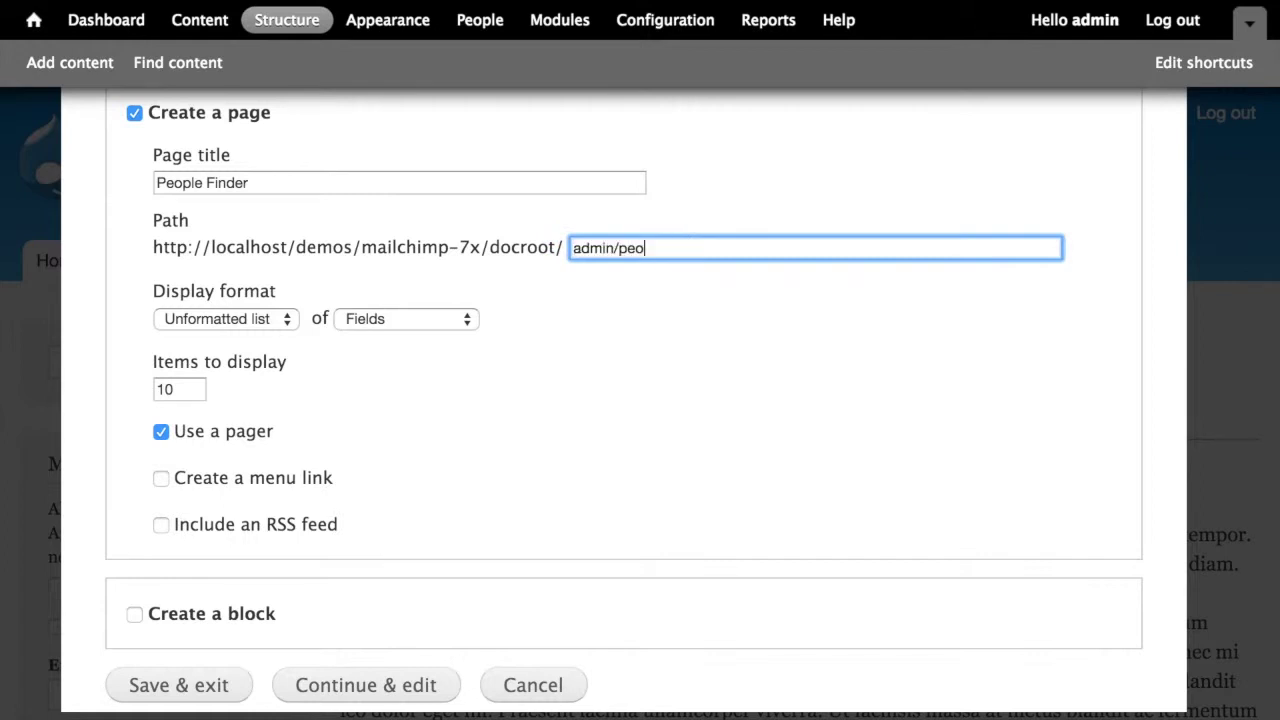
text(ple/find)
click(254, 329)
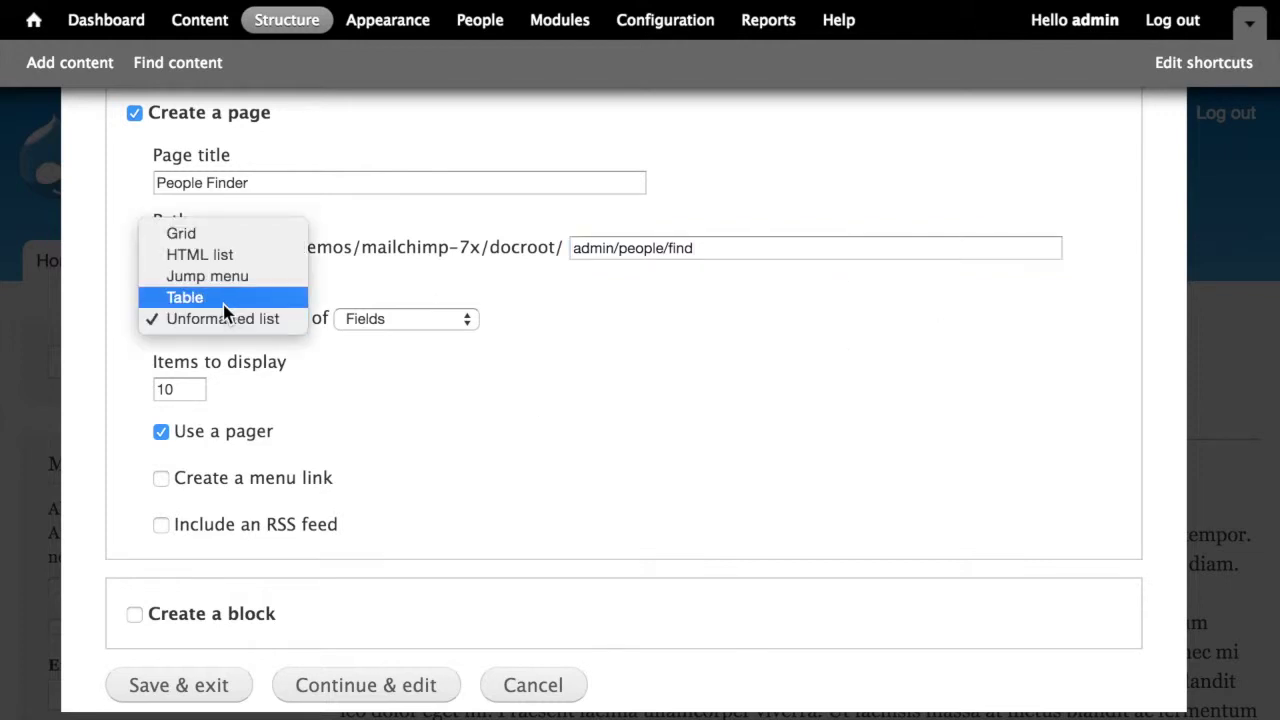
click(229, 303)
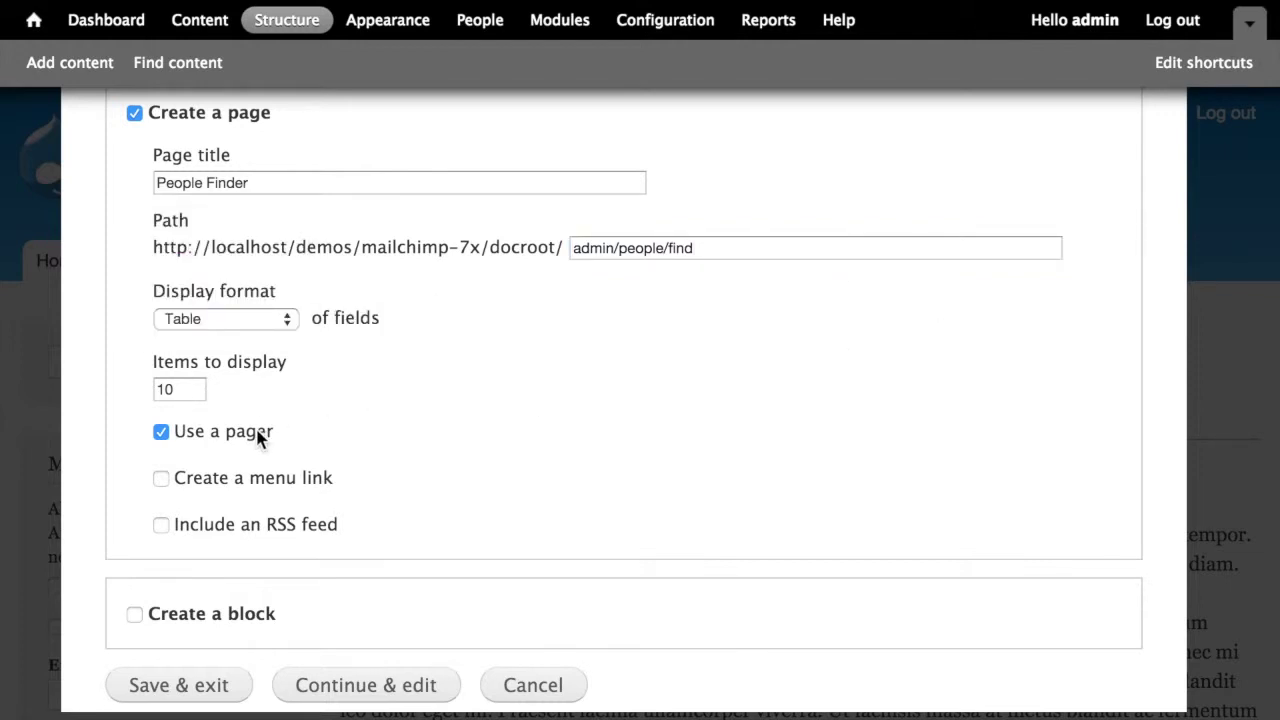
- Add a menu link for the page in the Management menu and continue to editing the view
click(287, 479)
scroll(677, 450, down, 3)
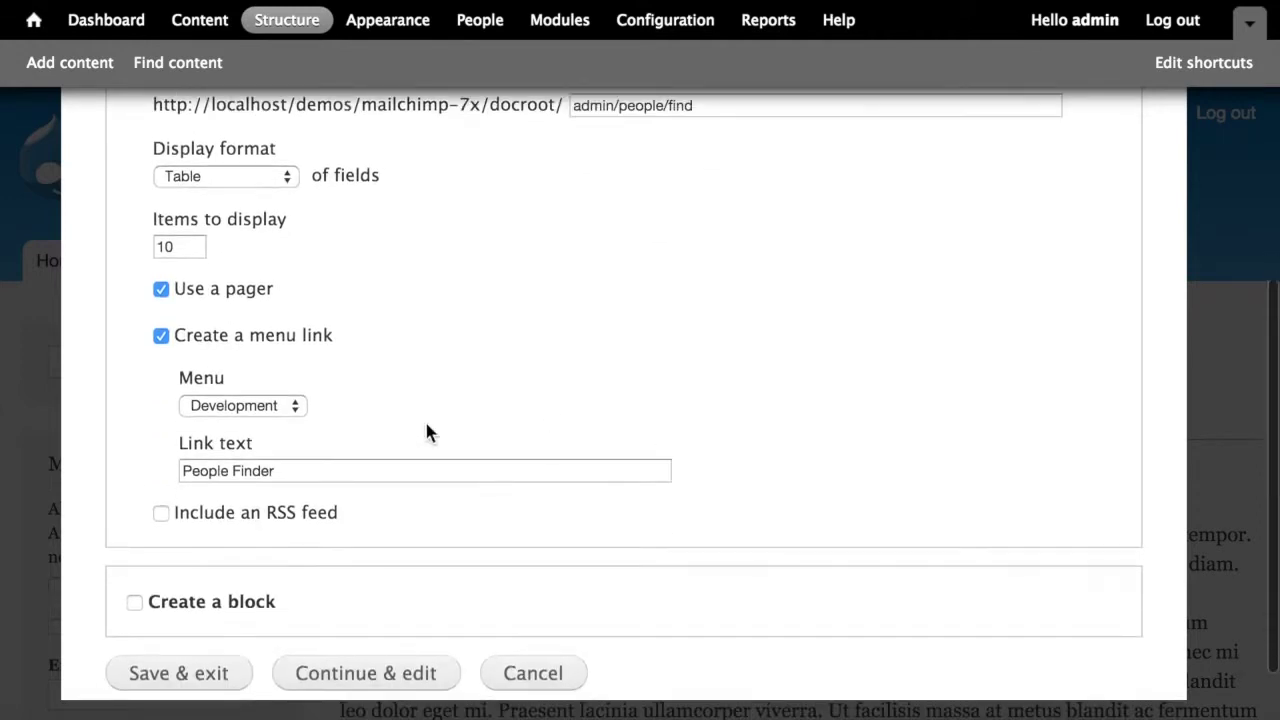
click(295, 418)
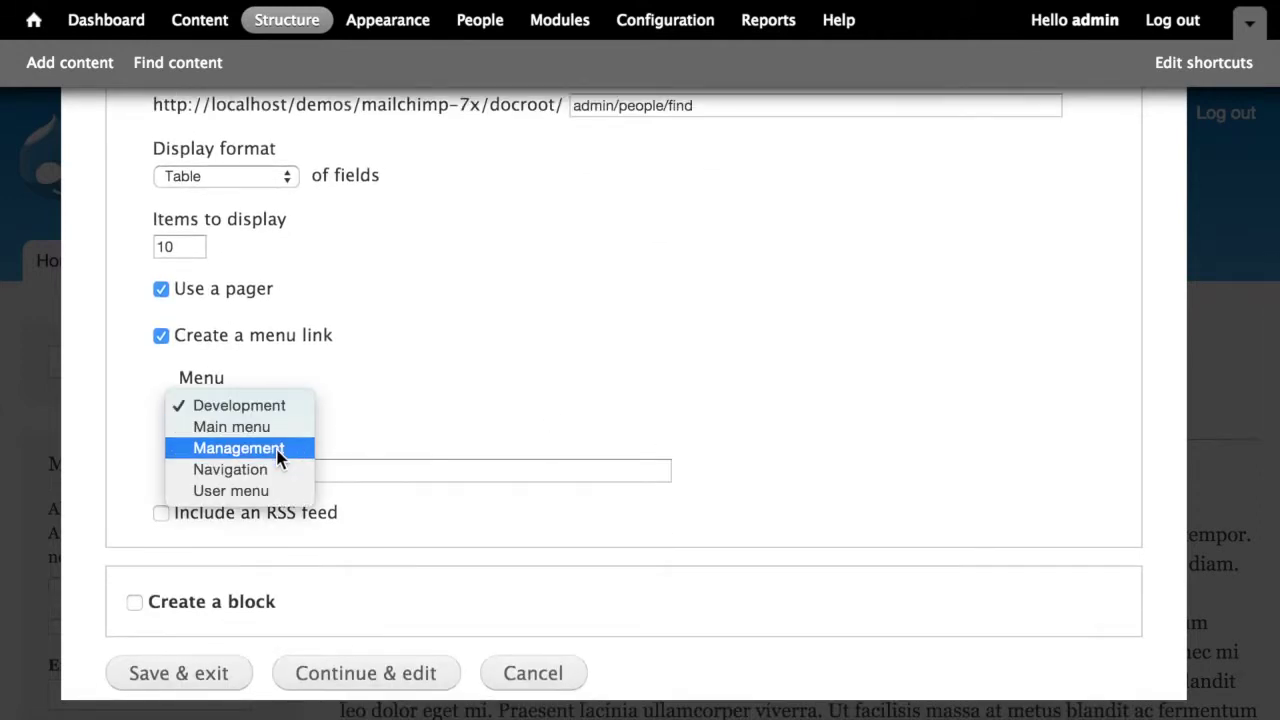
click(277, 448)
click(300, 463)
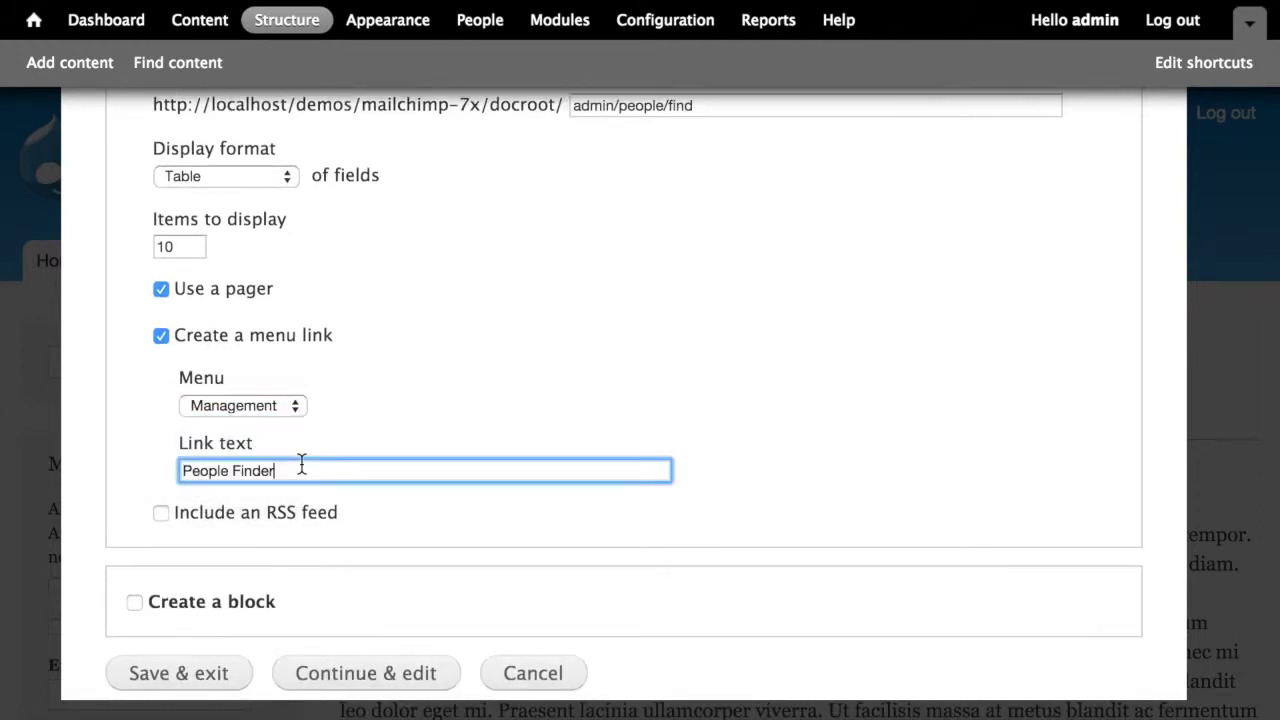
key(shift+Tab)
scroll(500, 520, down, 1)
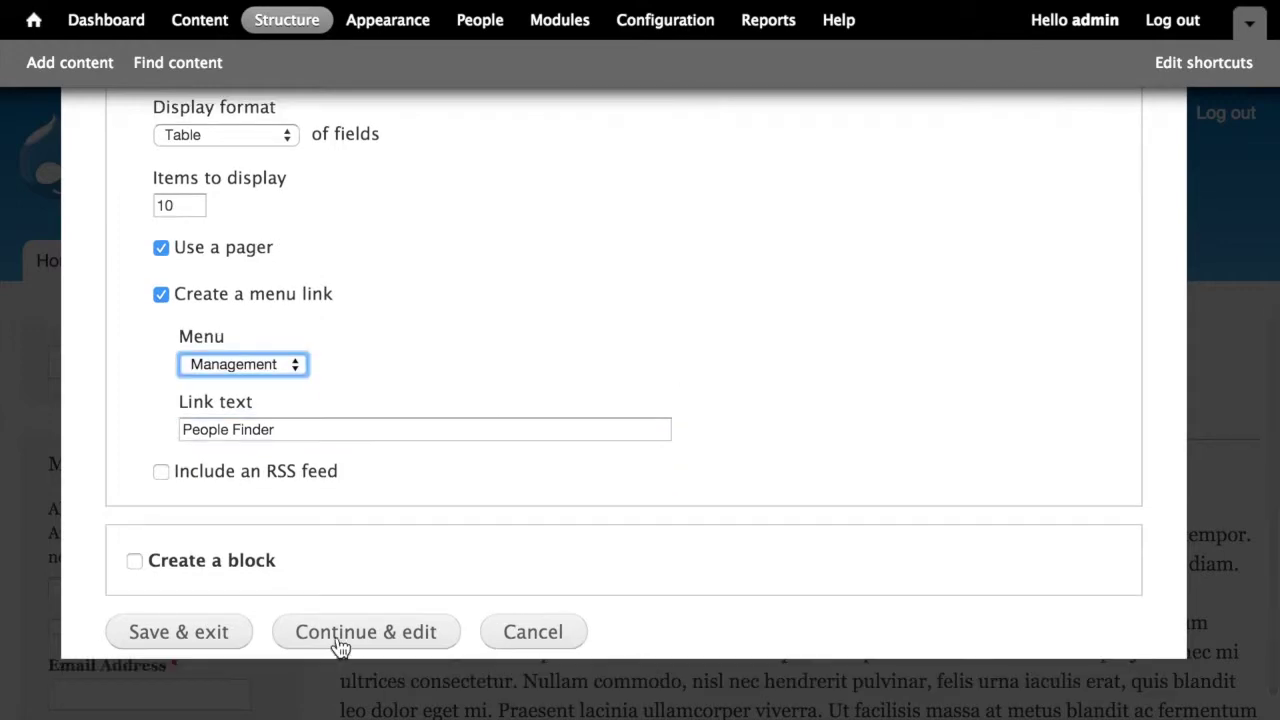
click(337, 646)
- Restrict access to the People Finder page to the "administer mailchimp" permission, applied to this display
scroll(650, 415, down, 10)
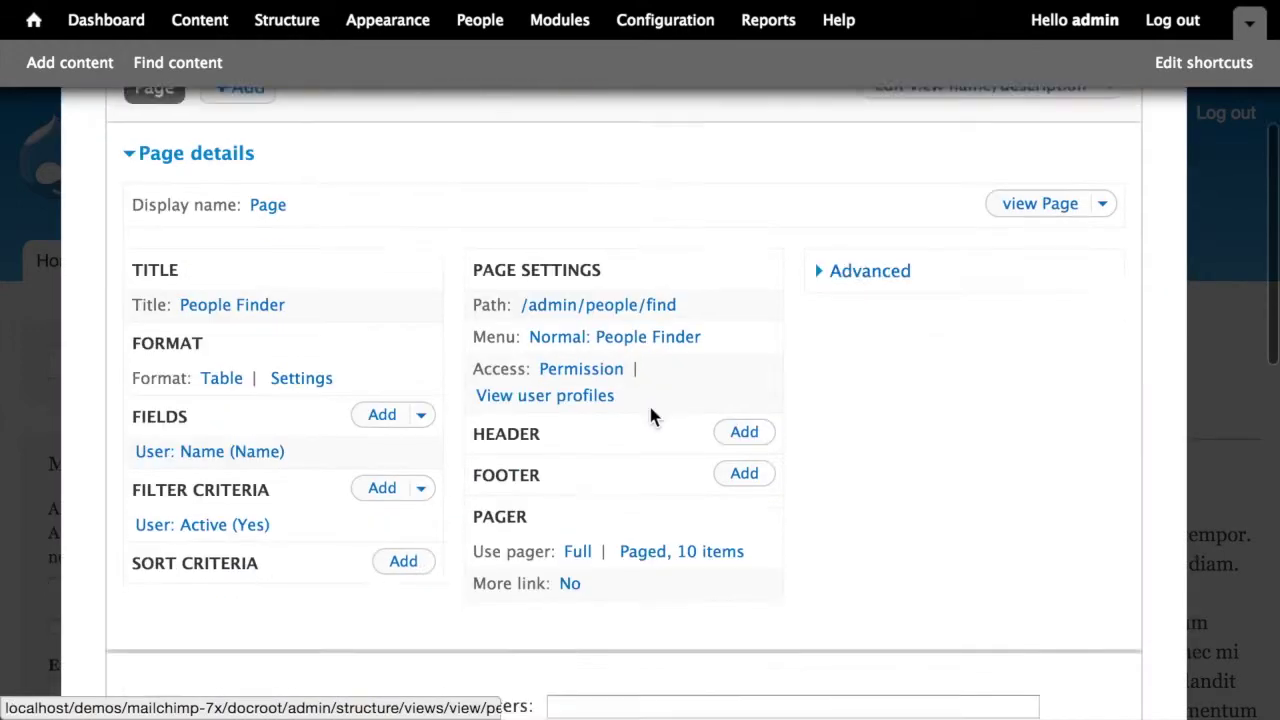
scroll(650, 415, down, 5)
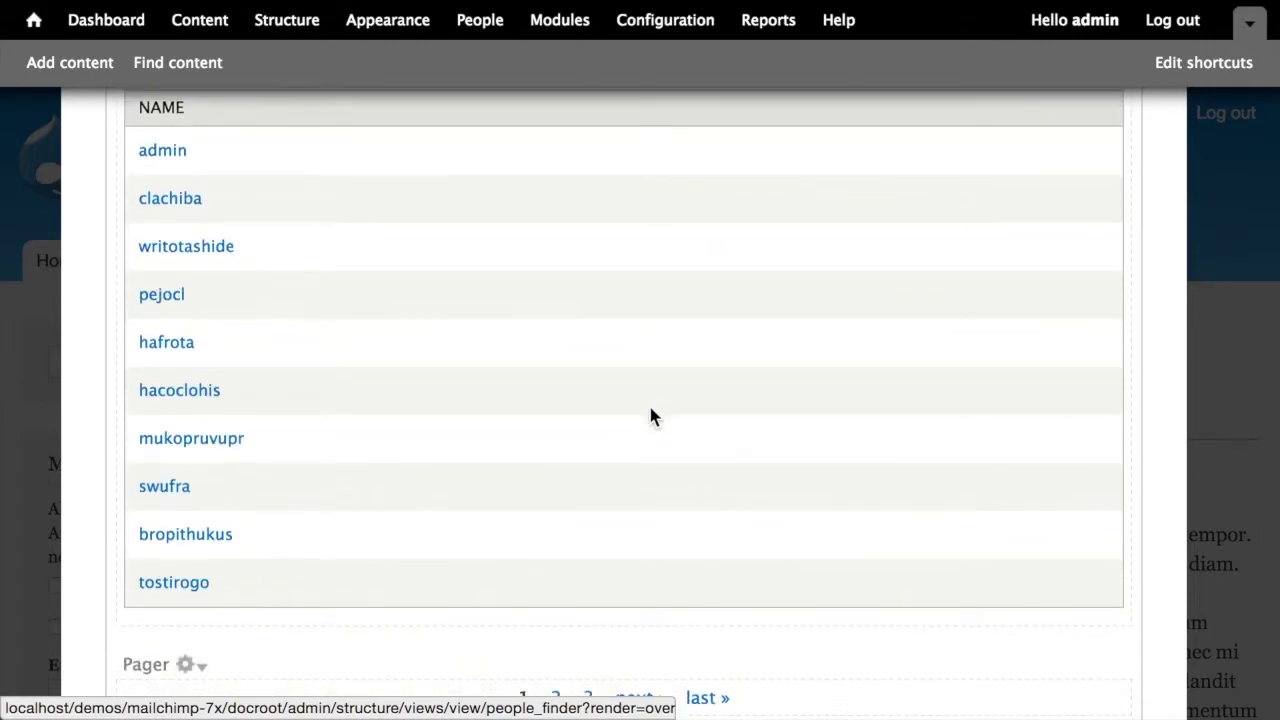
scroll(650, 415, up, 5)
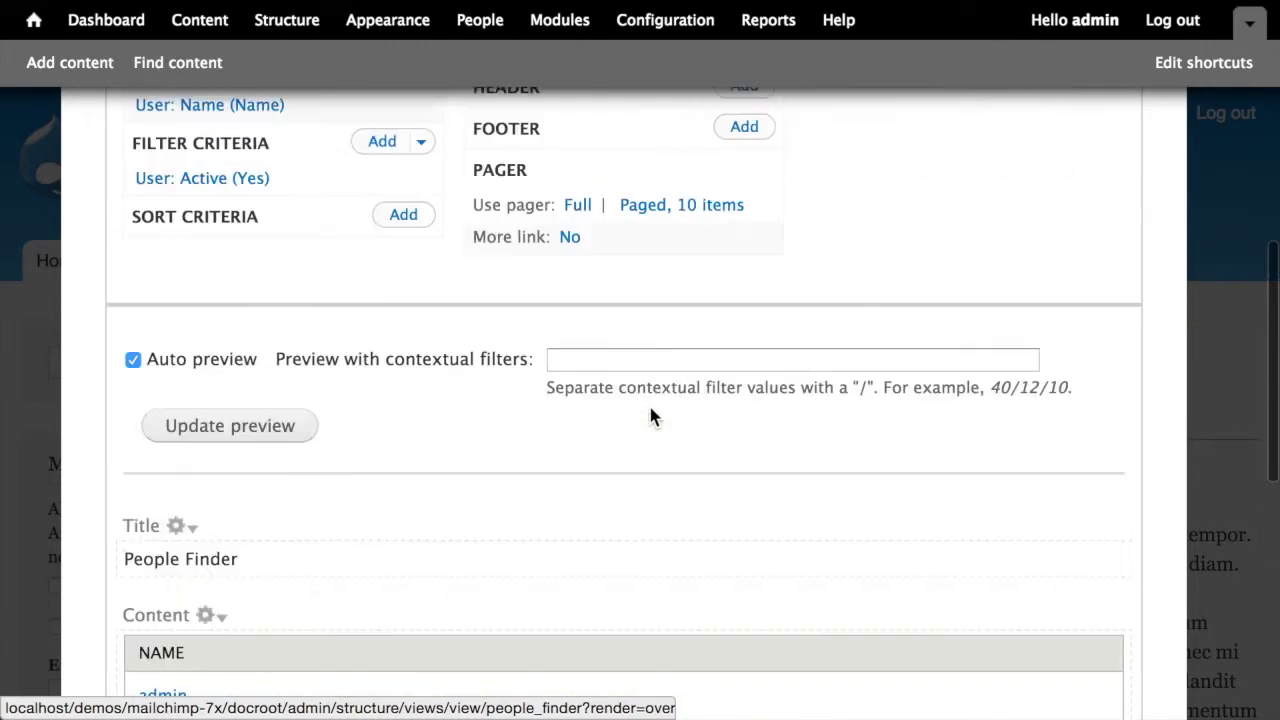
scroll(650, 416, up, 3)
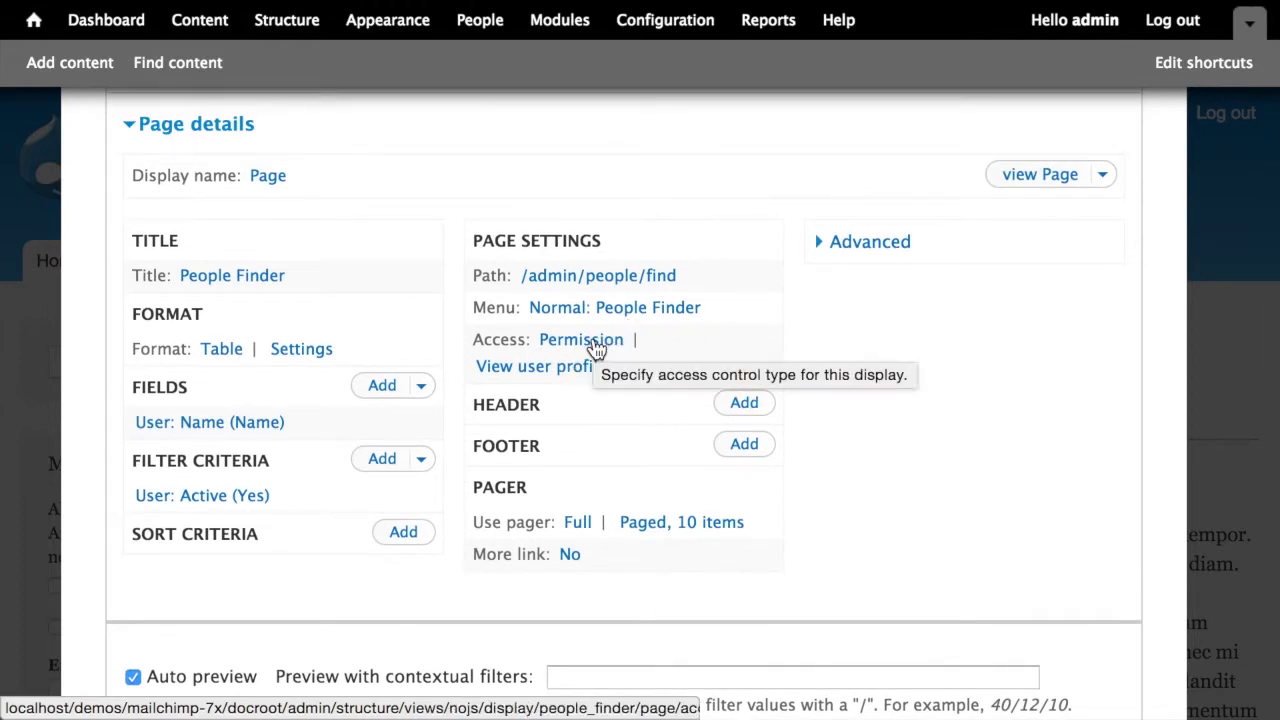
click(586, 367)
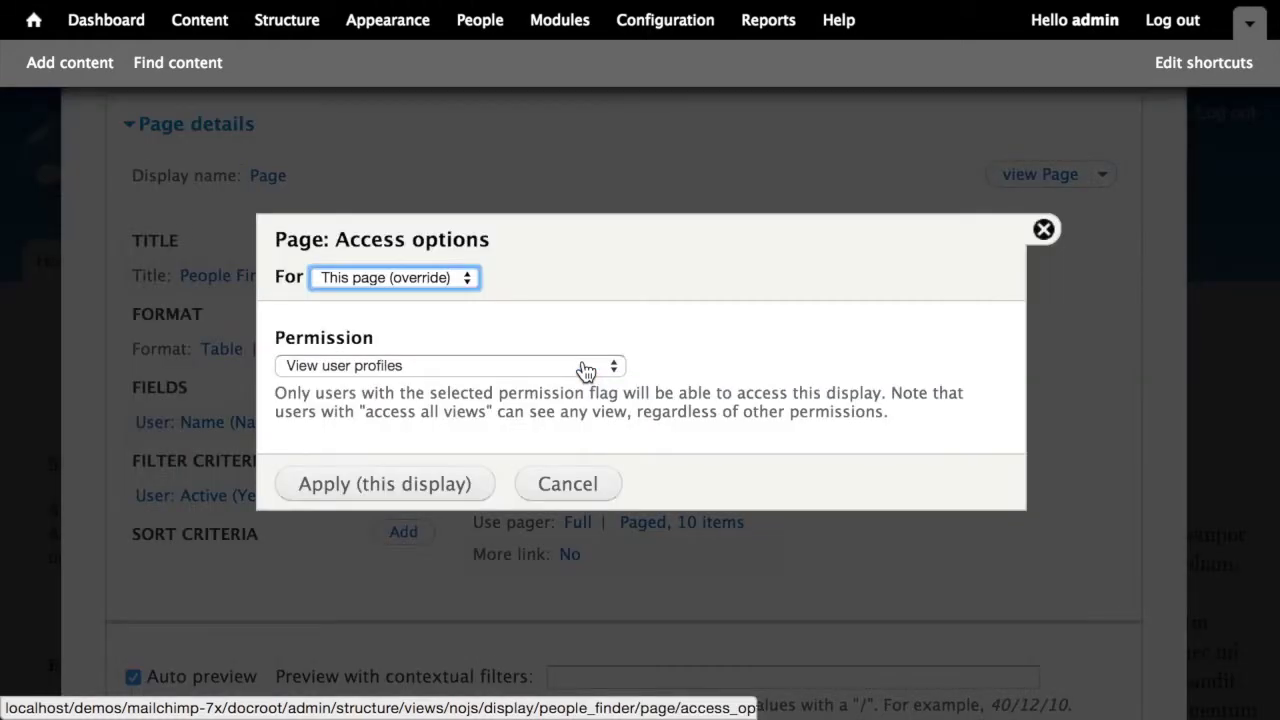
click(586, 367)
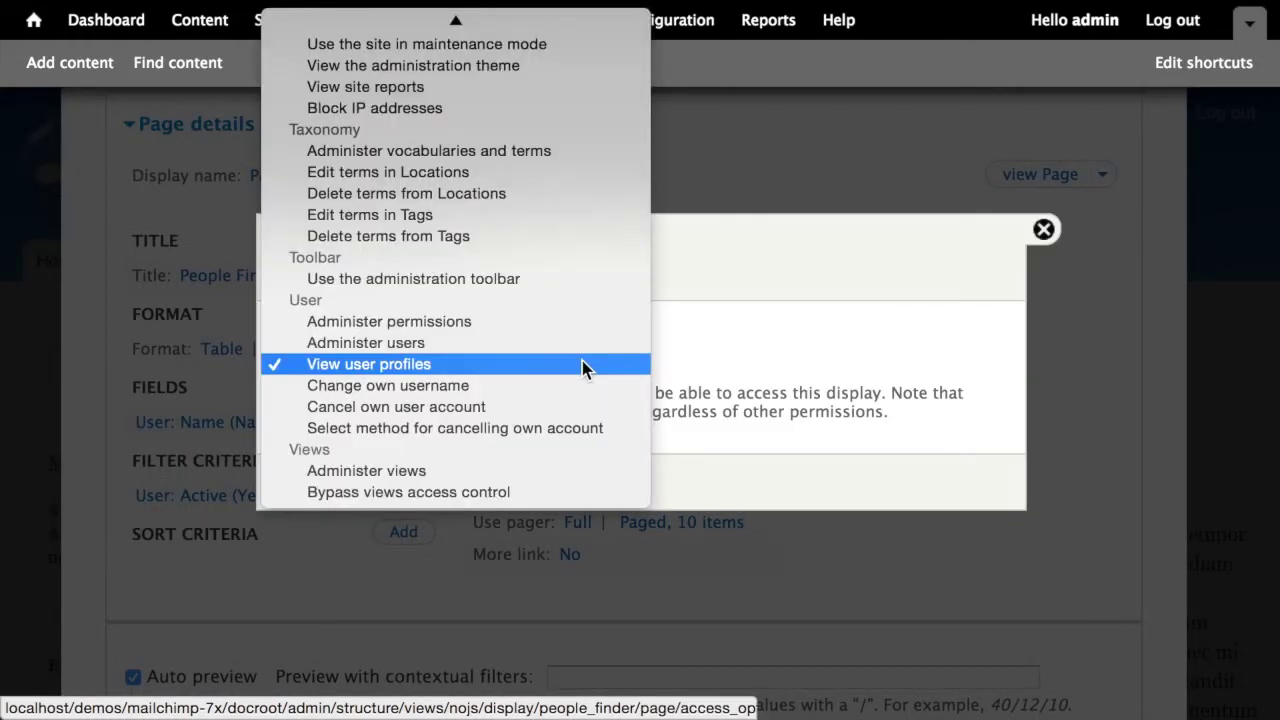
key(p)
key(Up)
key(Up)
key(Up)
key(Up)
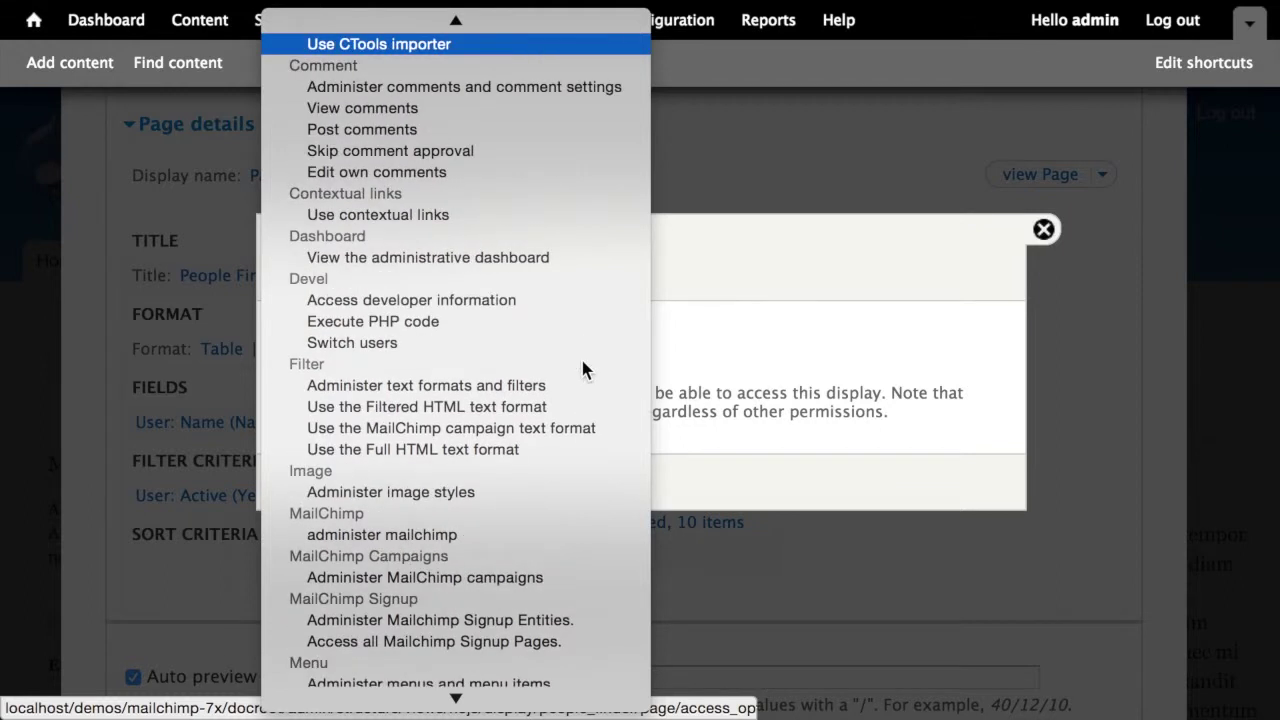
scroll(480, 470, down, 3)
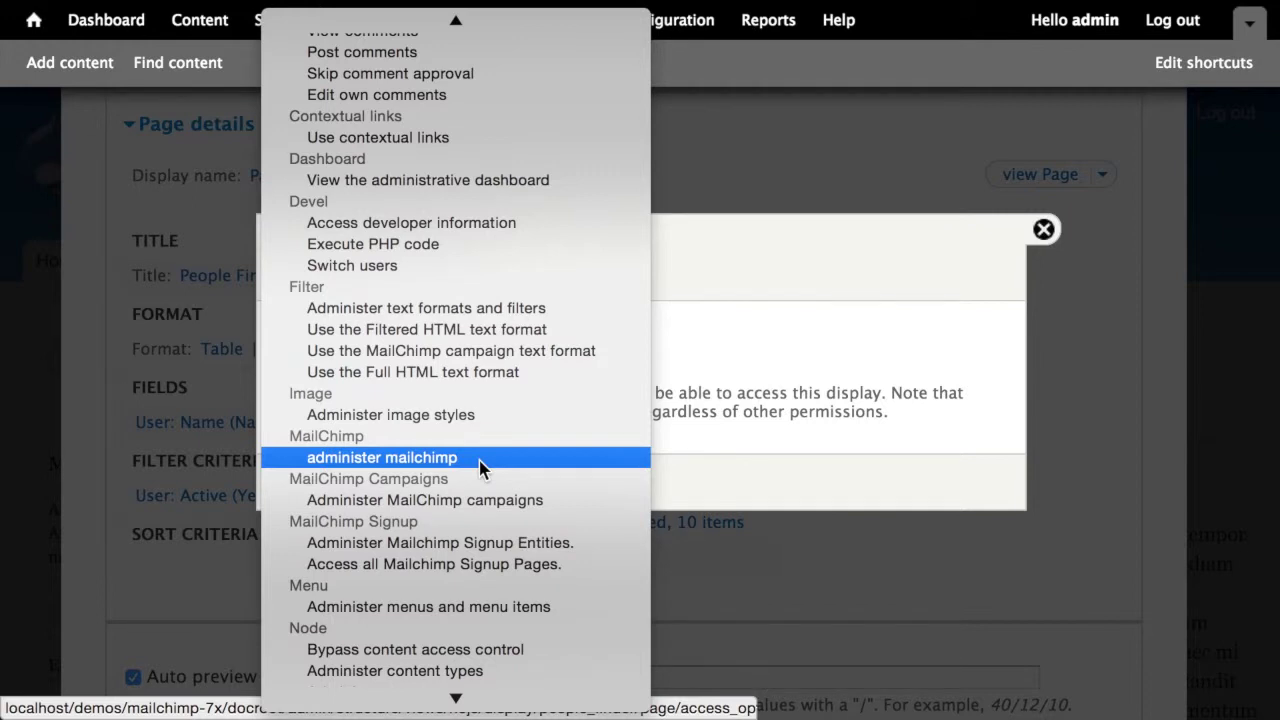
click(480, 462)
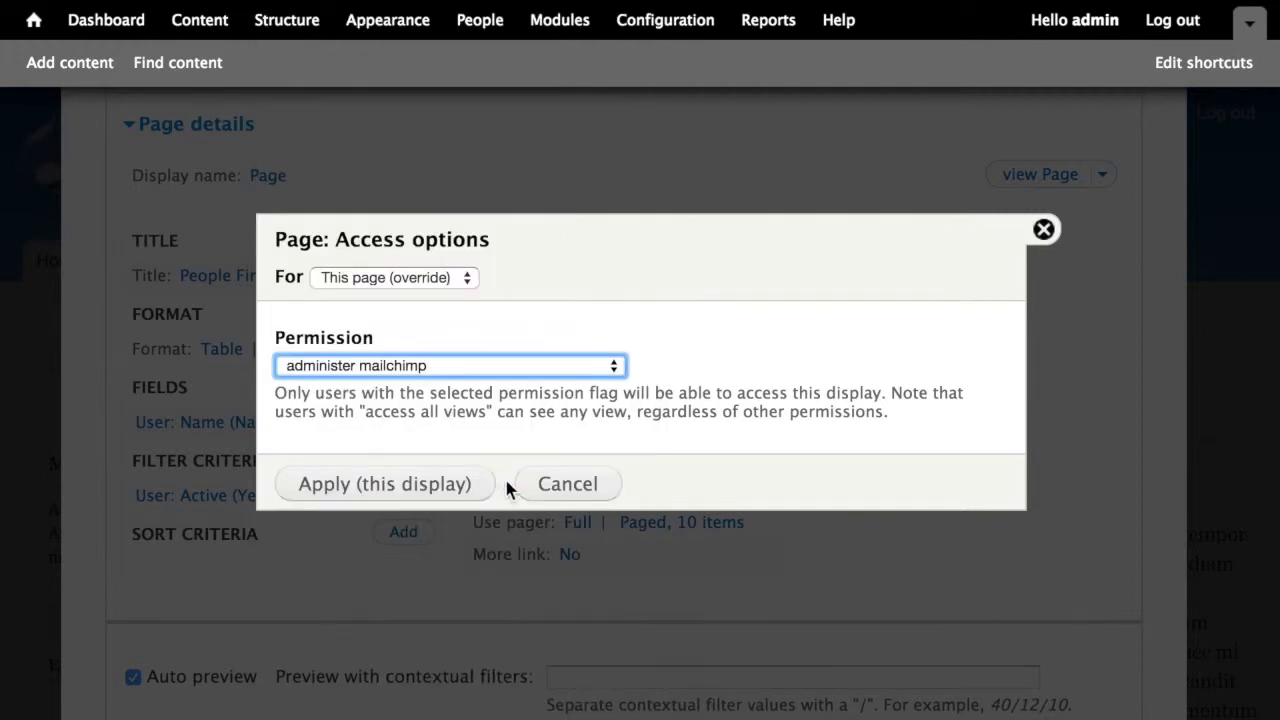
click(443, 486)
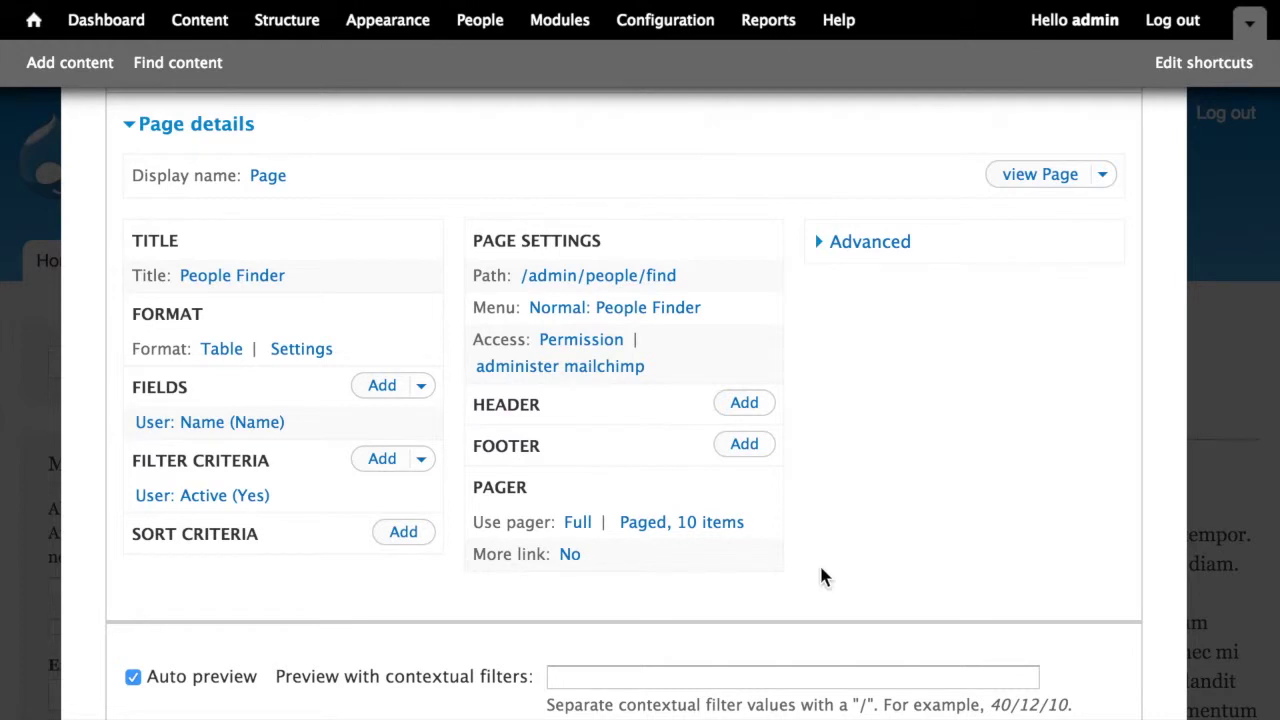
- Change the page's menu item type to Menu tab and apply it
click(630, 312)
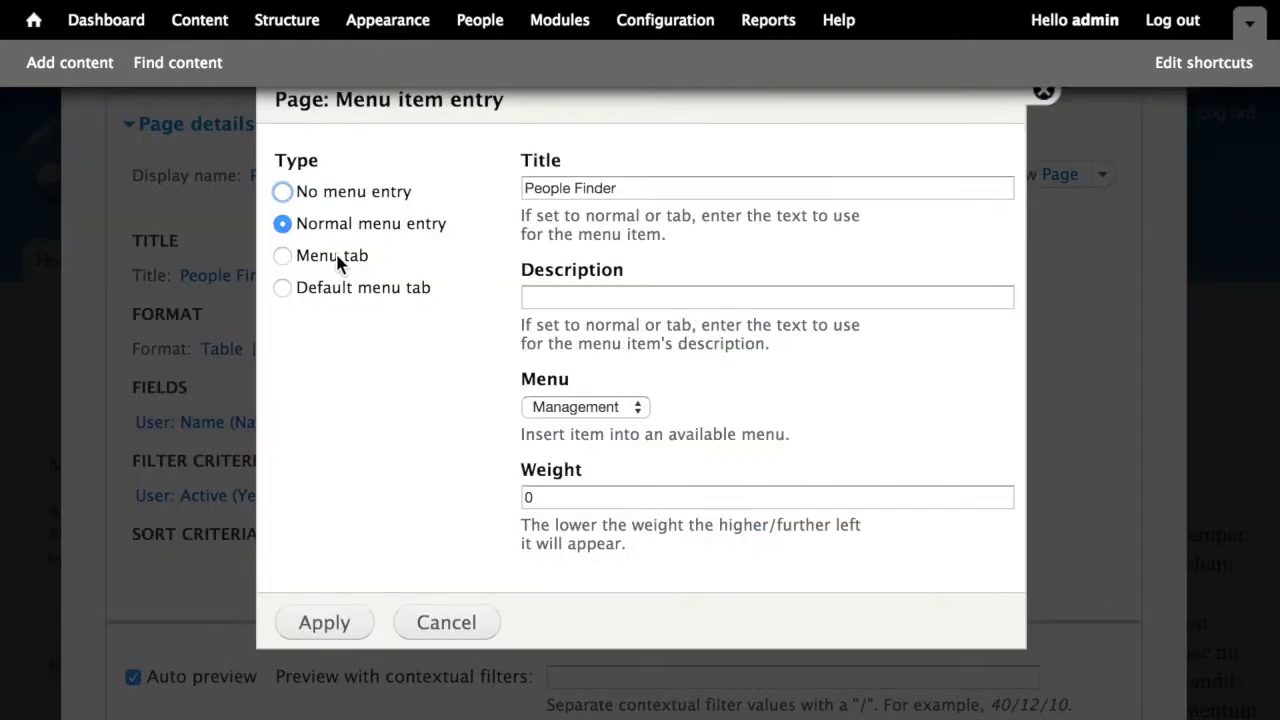
click(338, 258)
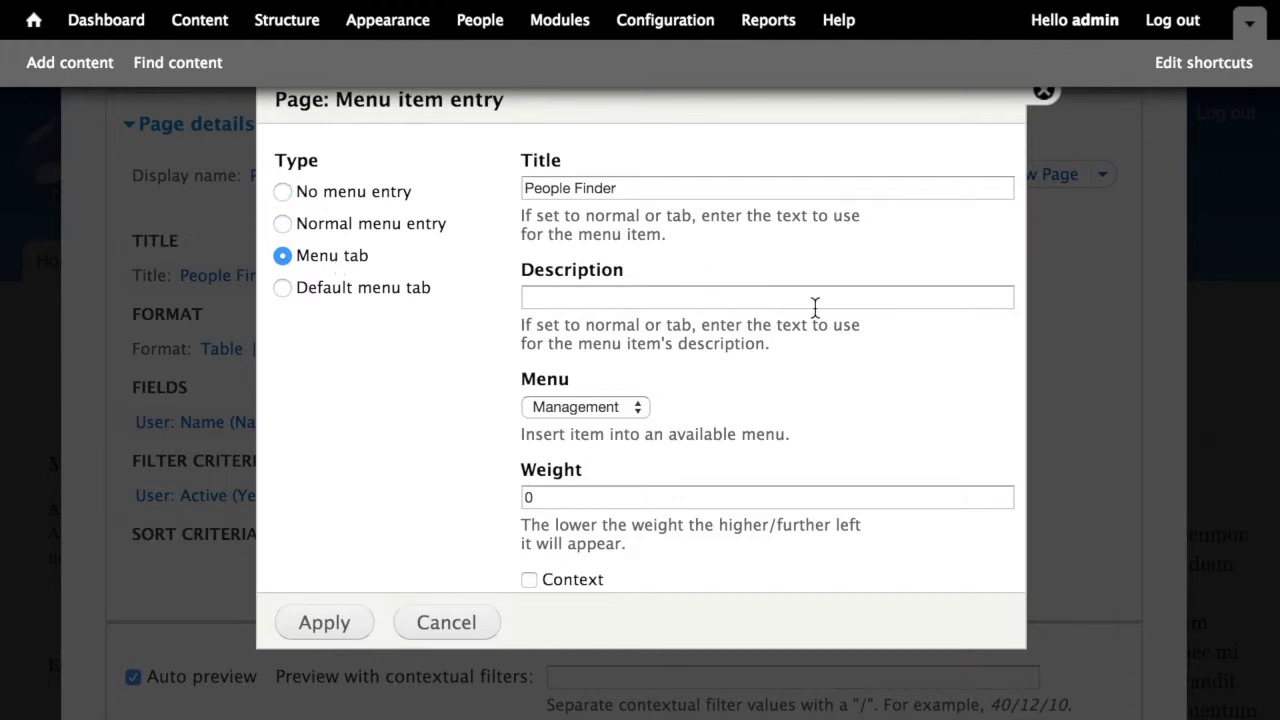
scroll(813, 308, down, 2)
click(328, 625)
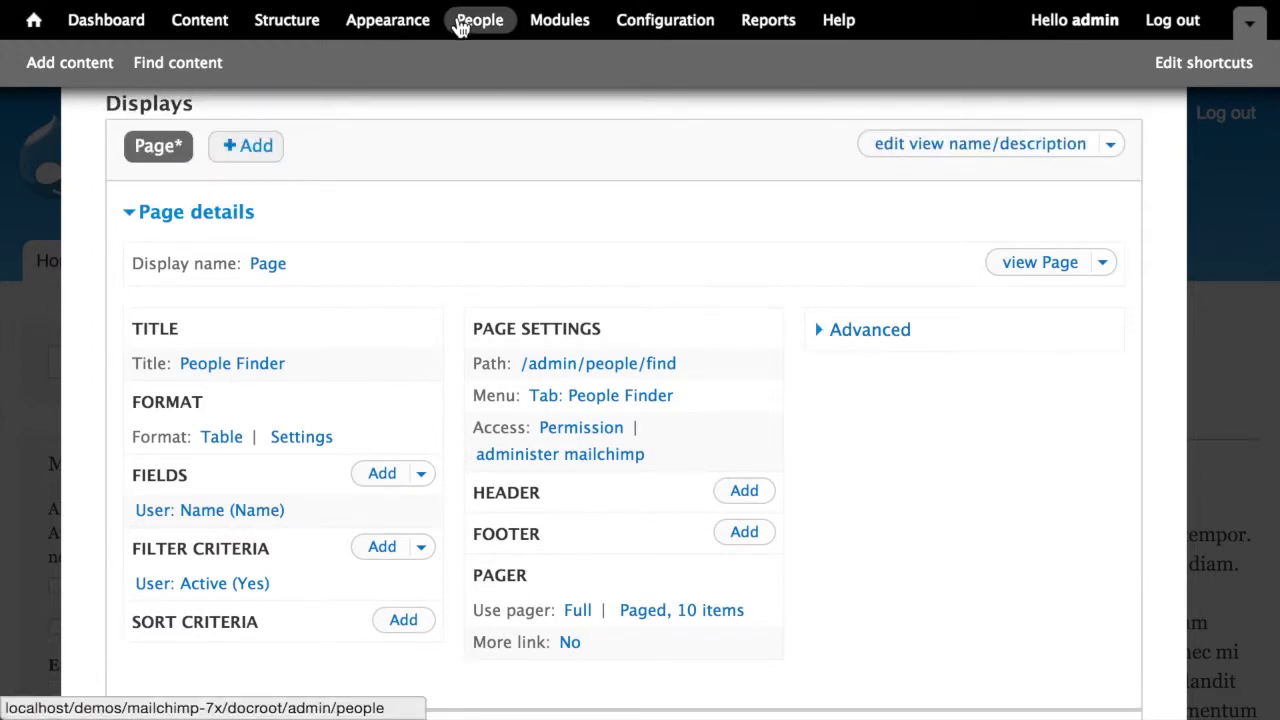
- Filter the available fields by Bulk operations and add the "Bulk operations: User" field to all displays
scroll(820, 333, down, 3)
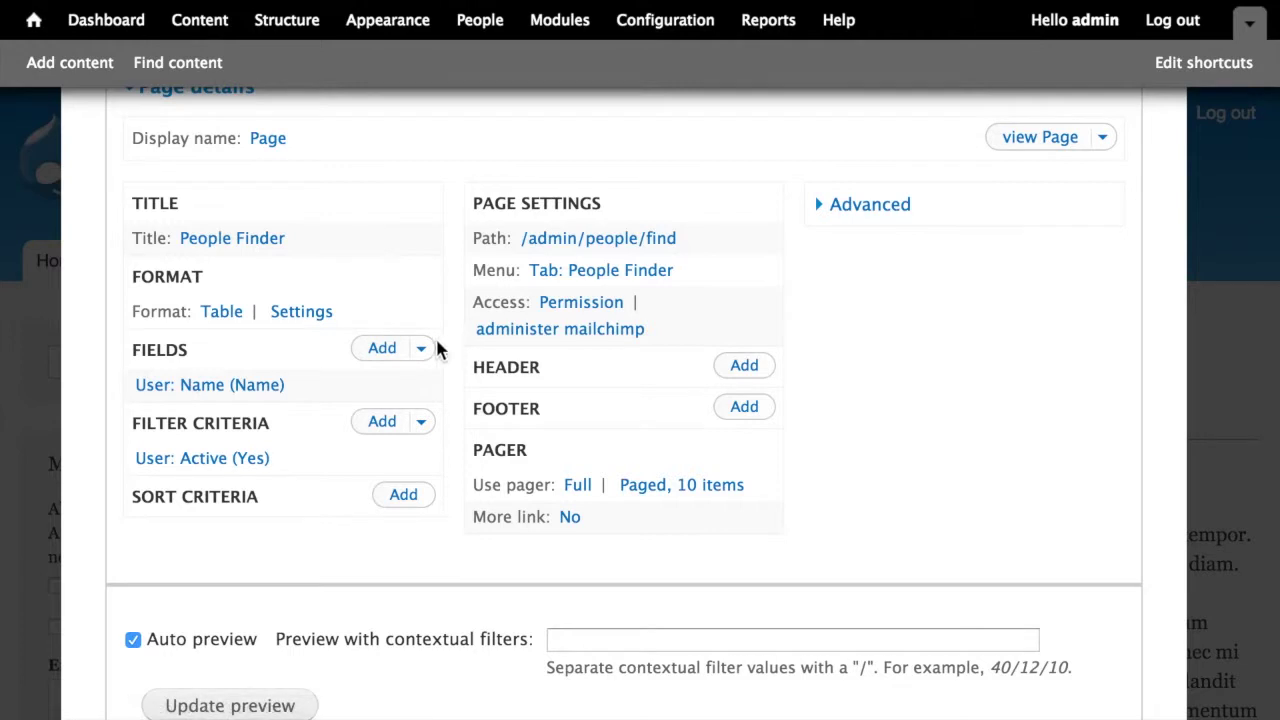
click(380, 349)
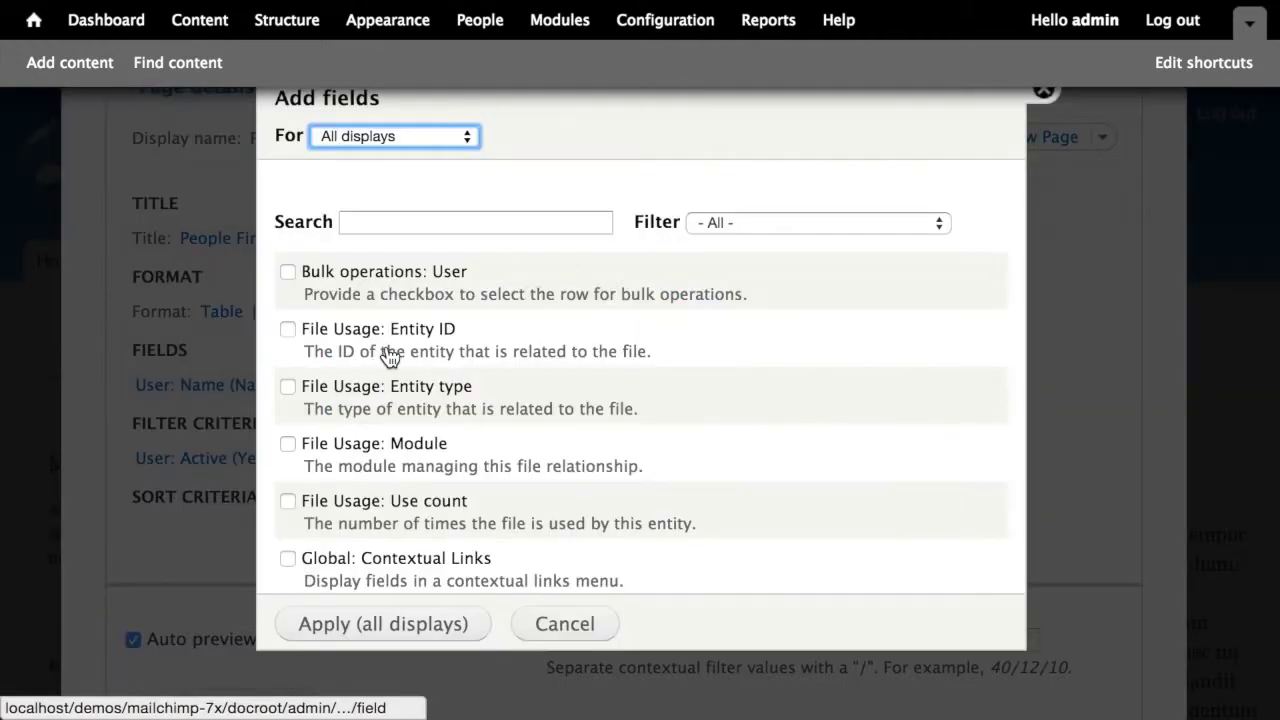
click(773, 223)
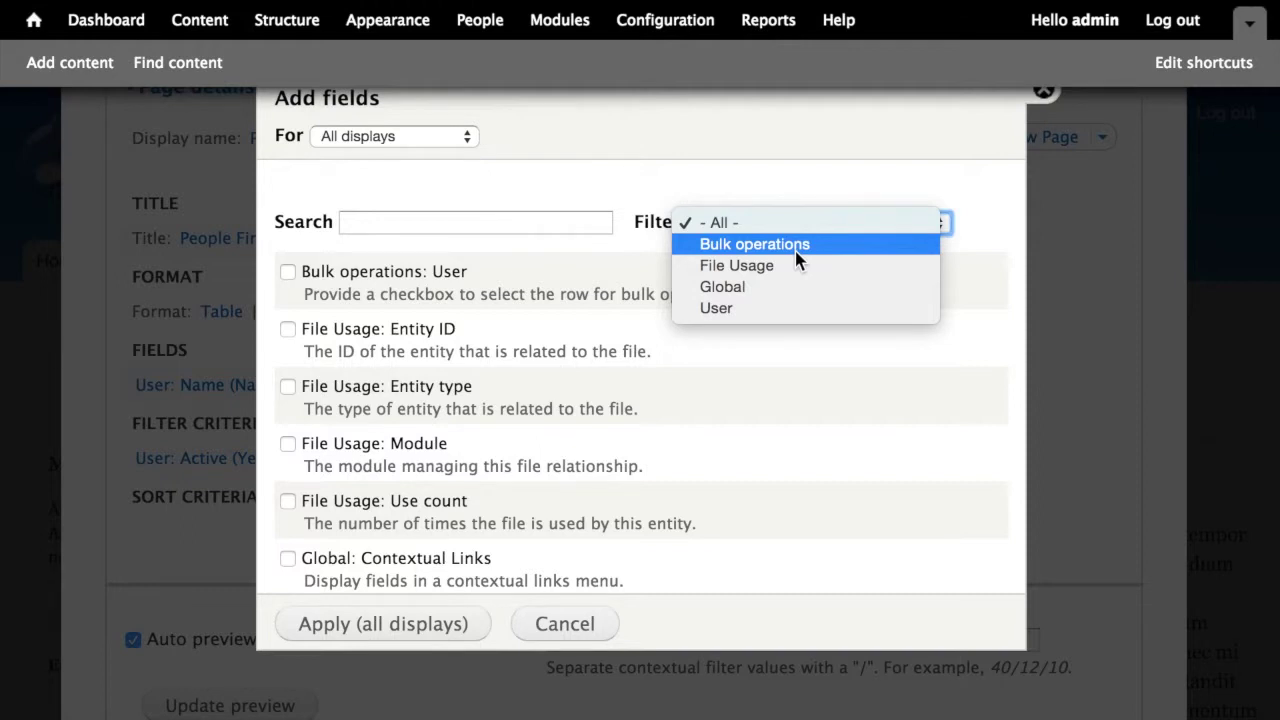
click(797, 252)
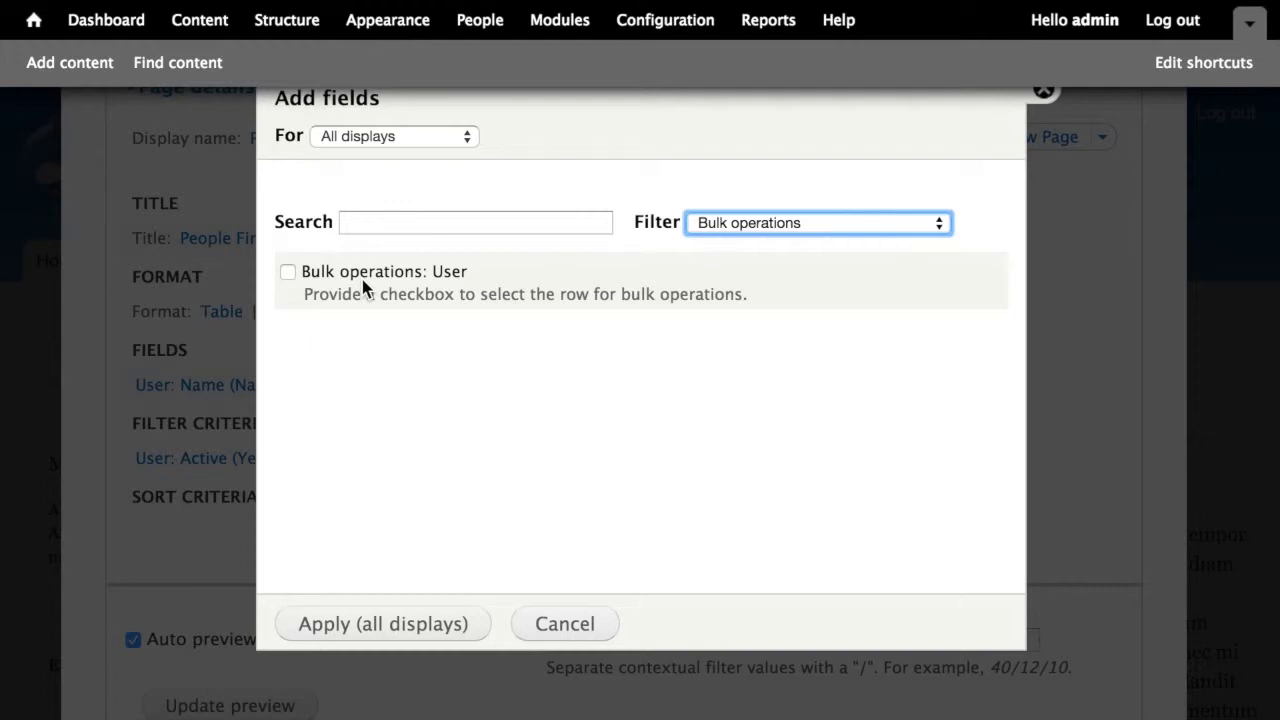
click(365, 288)
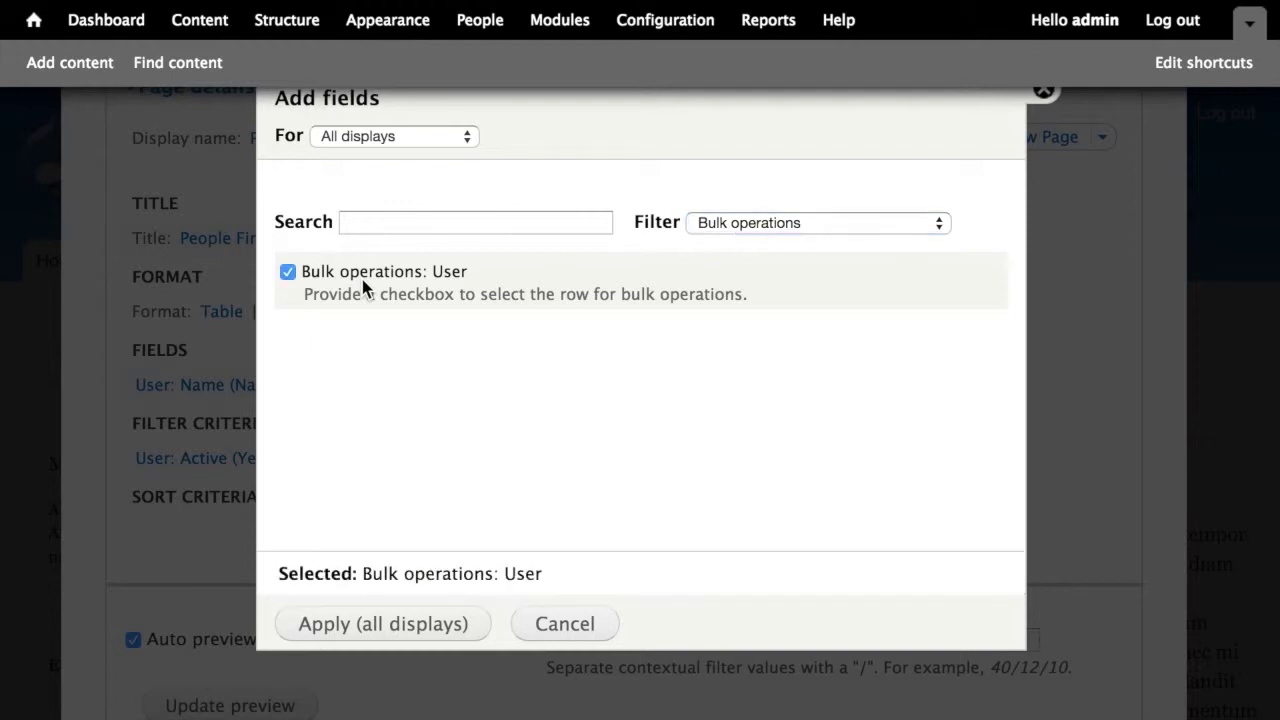
click(423, 632)
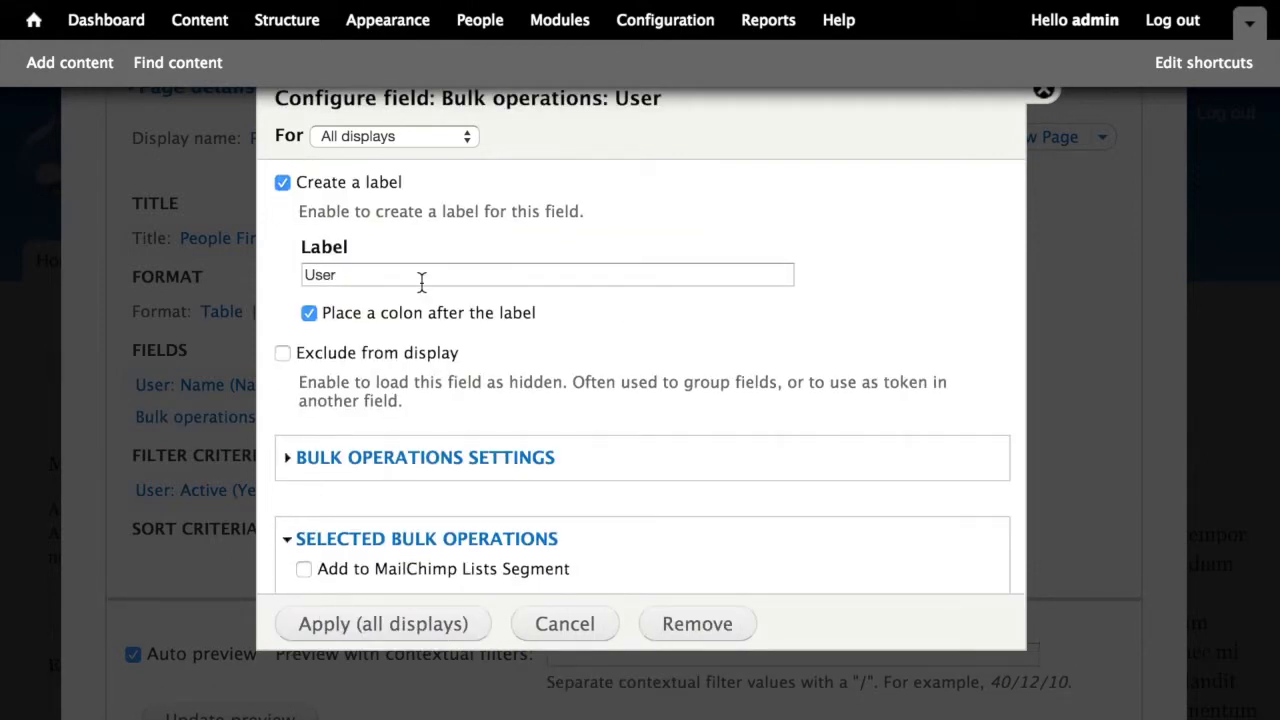
- Enable the "Add to MailChimp Lists Segment" bulk operation and select Subscriptions (field_subscriptions) as its required MailChimp list field
scroll(421, 283, down, 1)
scroll(607, 275, down, 1)
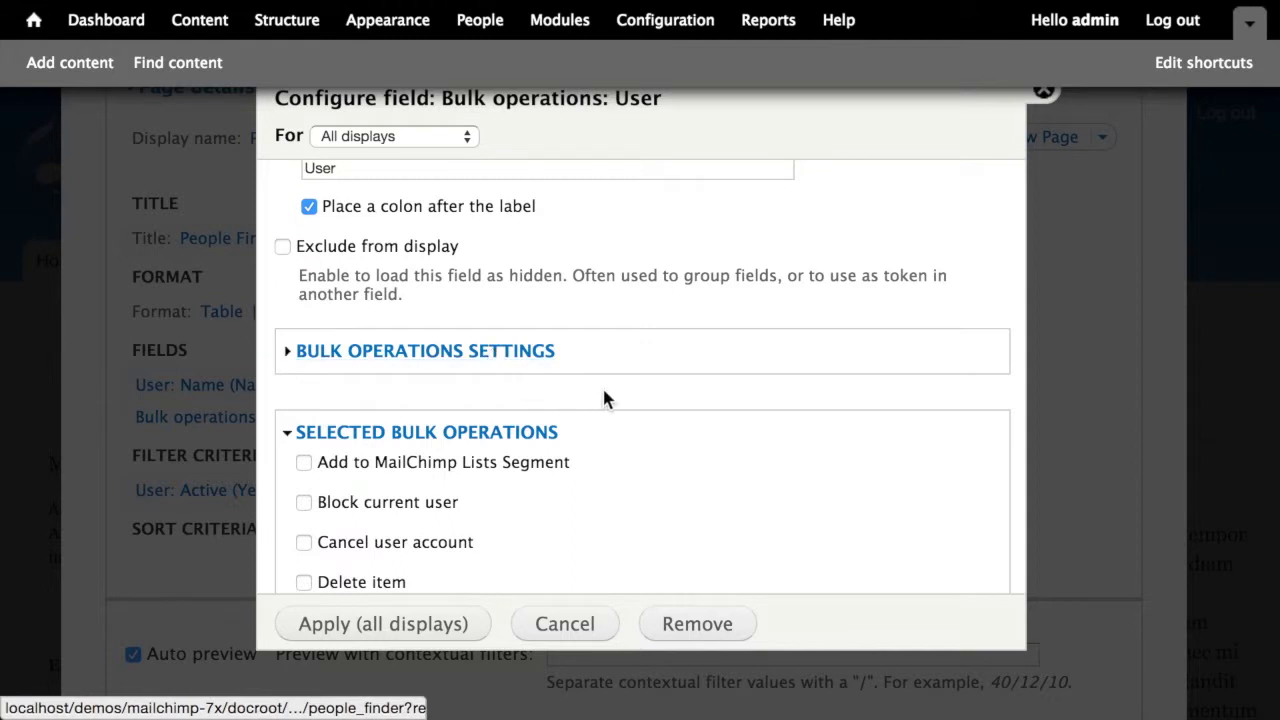
scroll(534, 383, down, 2)
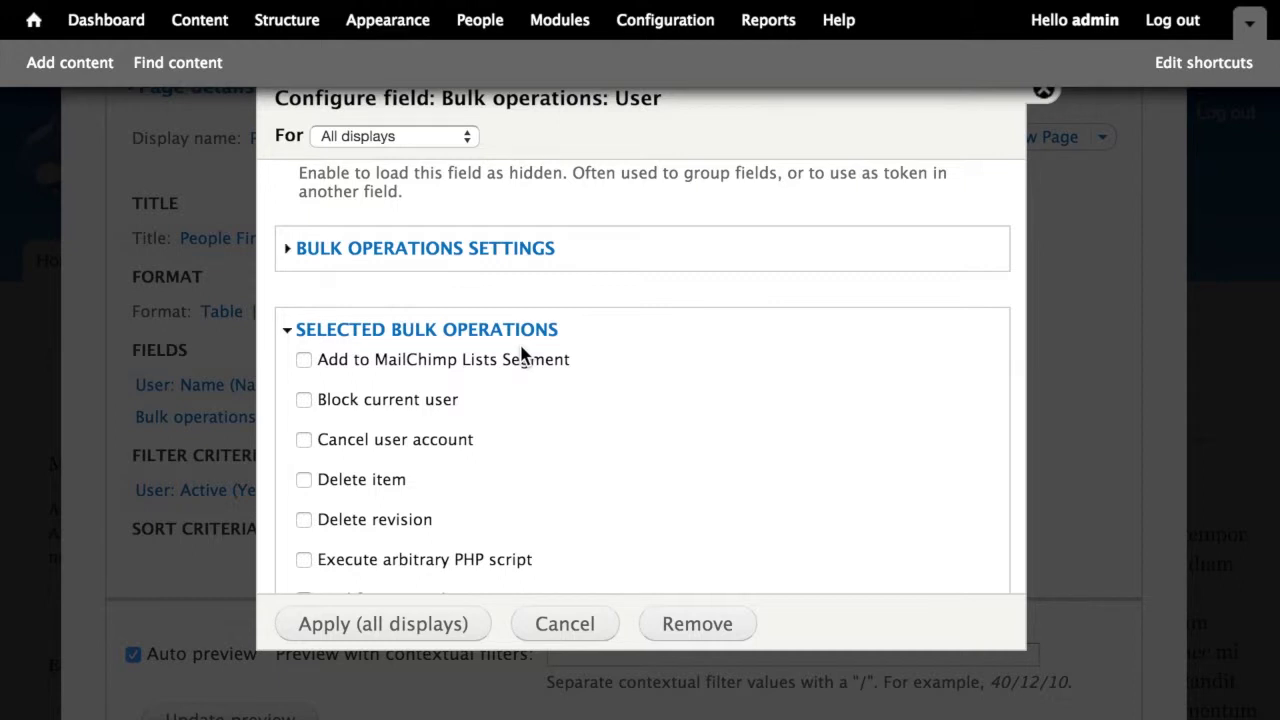
scroll(723, 363, down, 1)
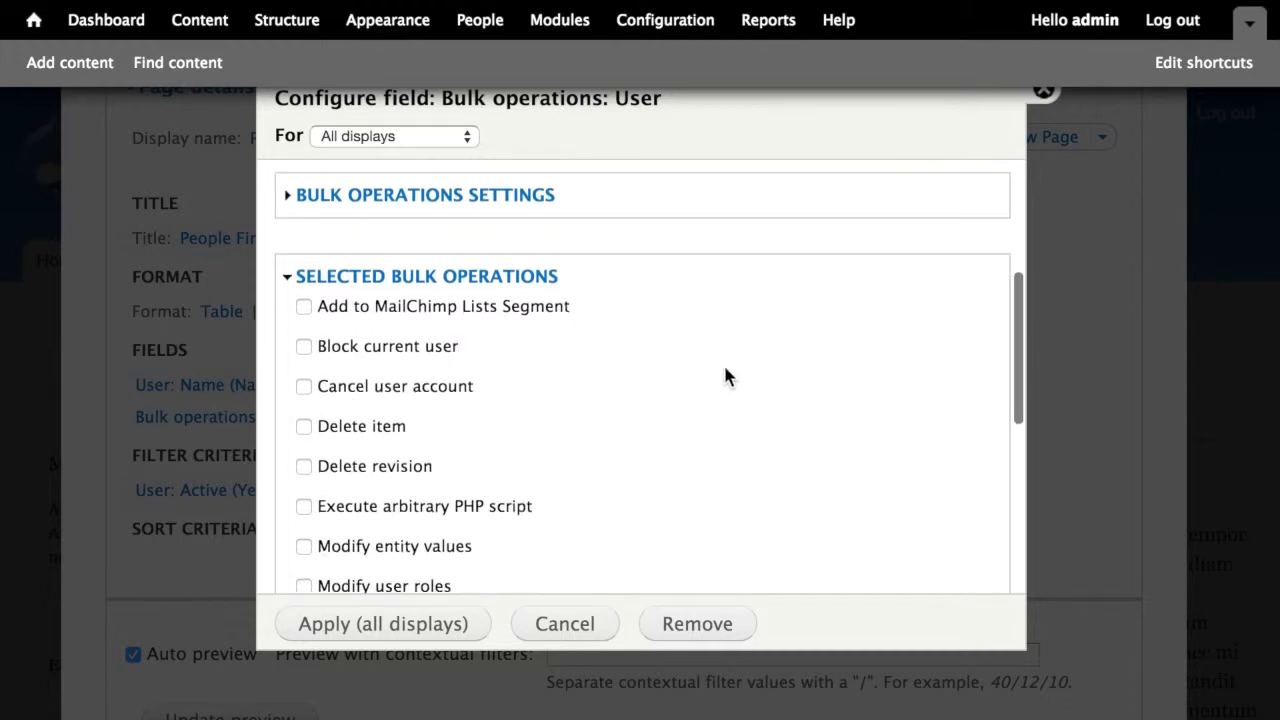
click(487, 310)
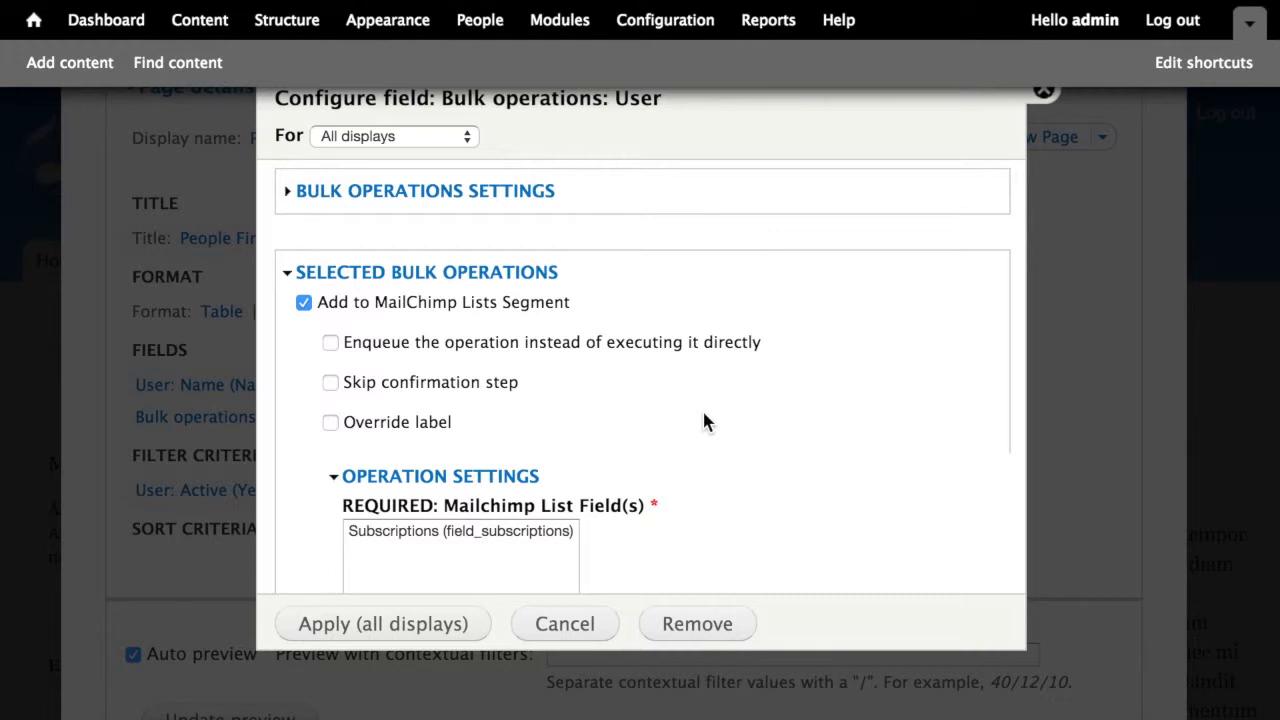
scroll(704, 415, down, 1)
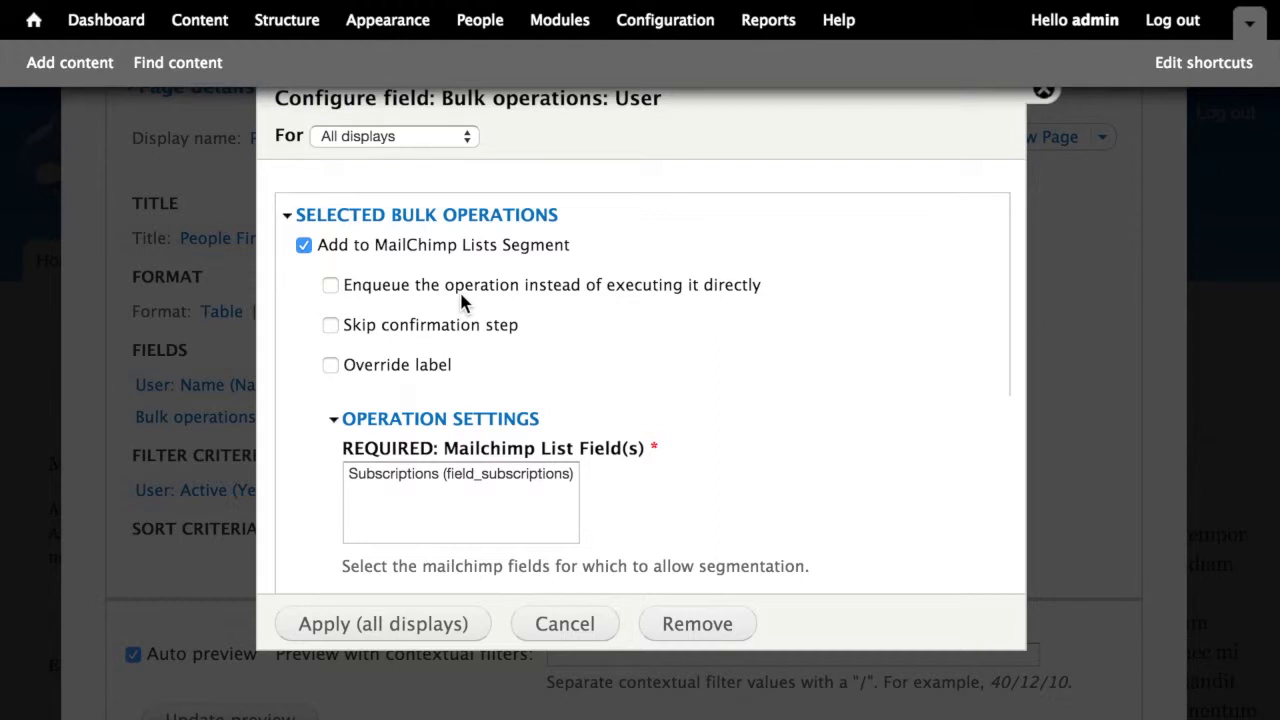
scroll(485, 300, down, 1)
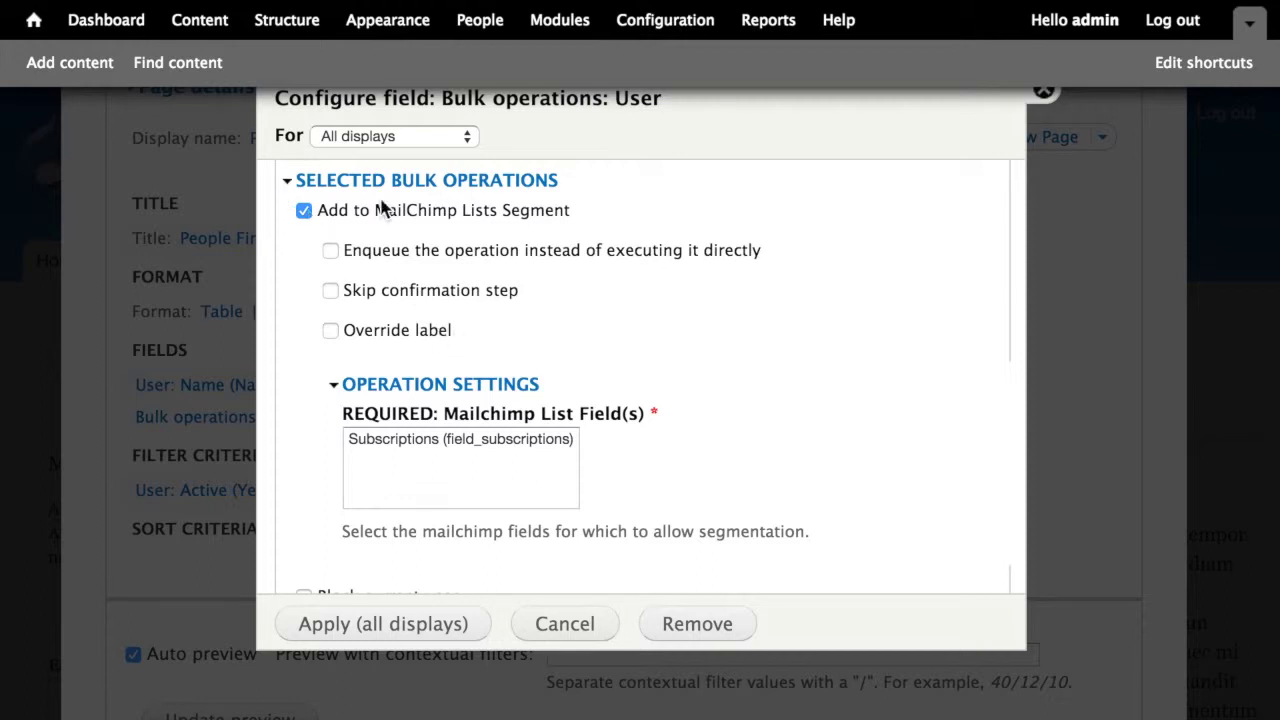
scroll(518, 360, down, 2)
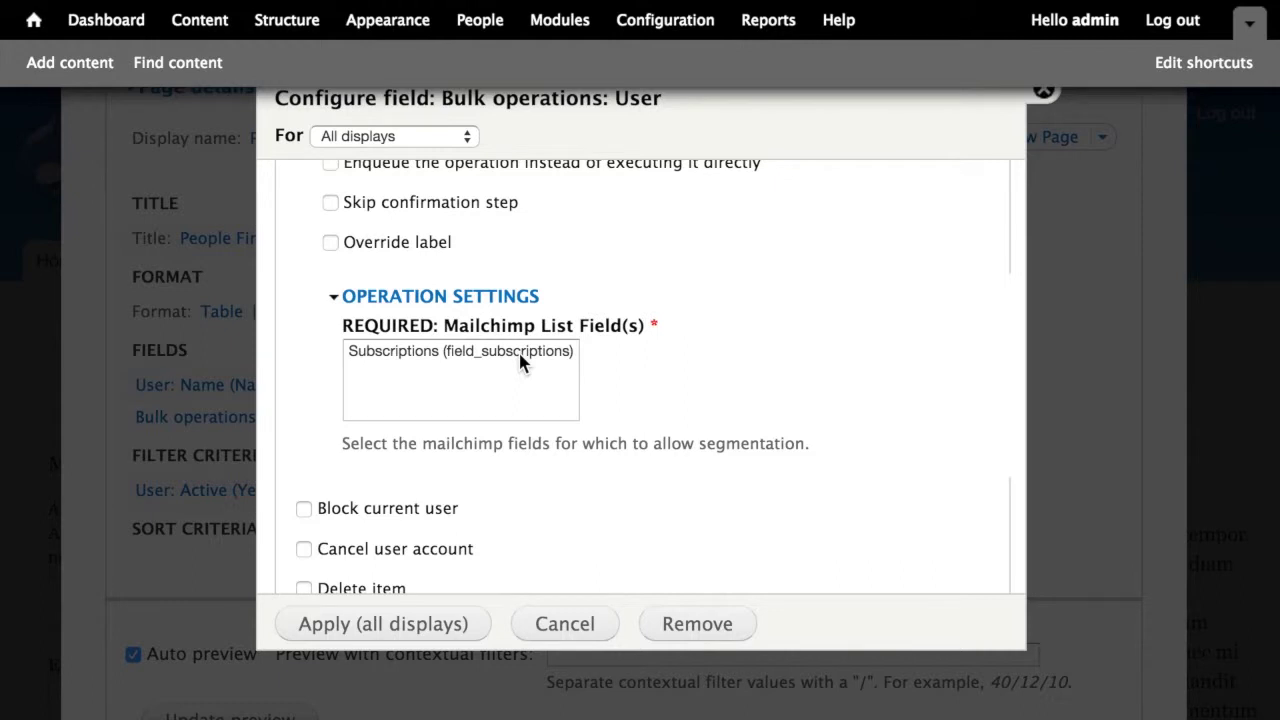
click(520, 355)
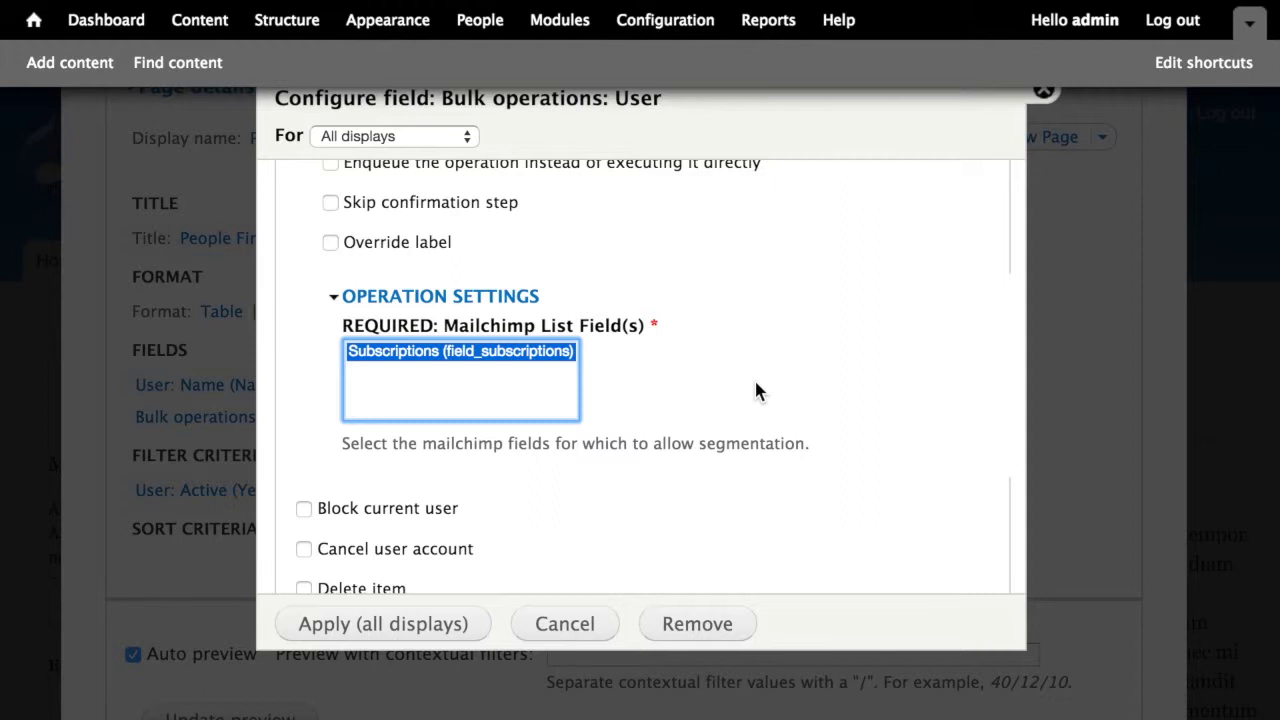
- Review the other available bulk operations, the expanded Bulk Operations Settings and the MailChimp segment operation's options
scroll(686, 338, down, 2)
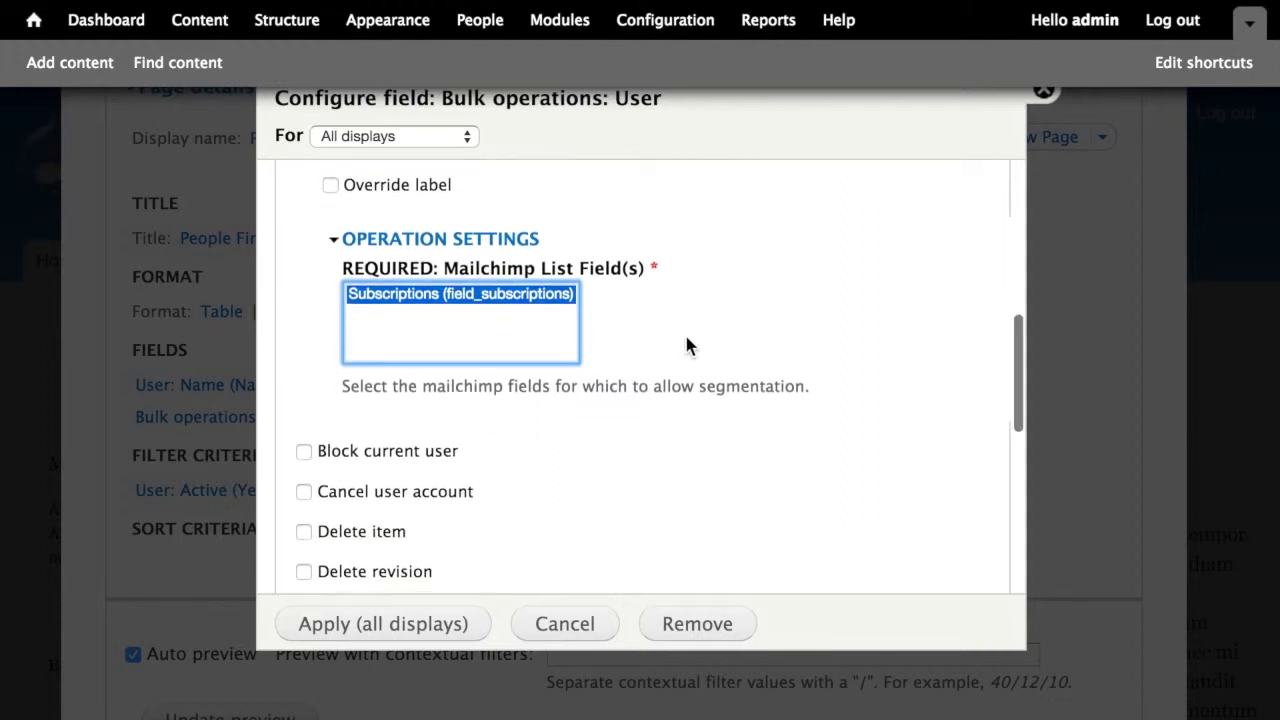
scroll(686, 338, down, 2)
scroll(689, 314, up, 7)
scroll(692, 312, down, 6)
scroll(692, 315, down, 6)
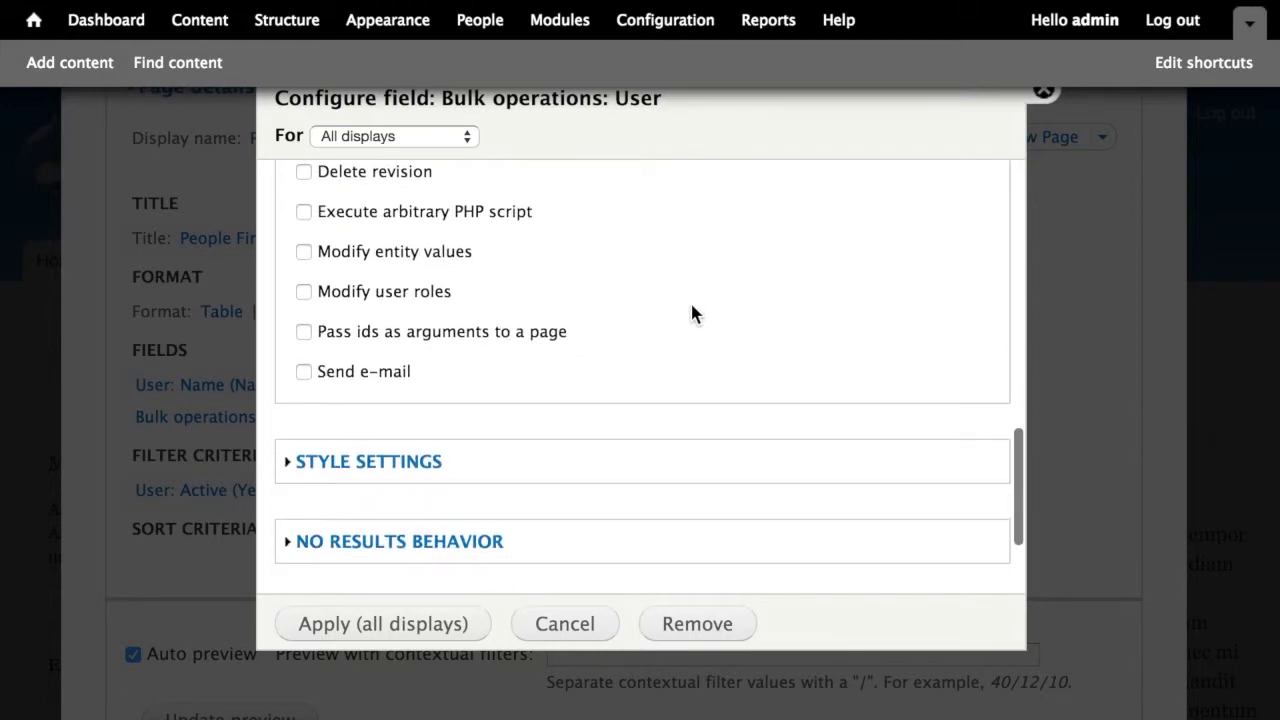
scroll(692, 315, up, 10)
scroll(690, 314, up, 4)
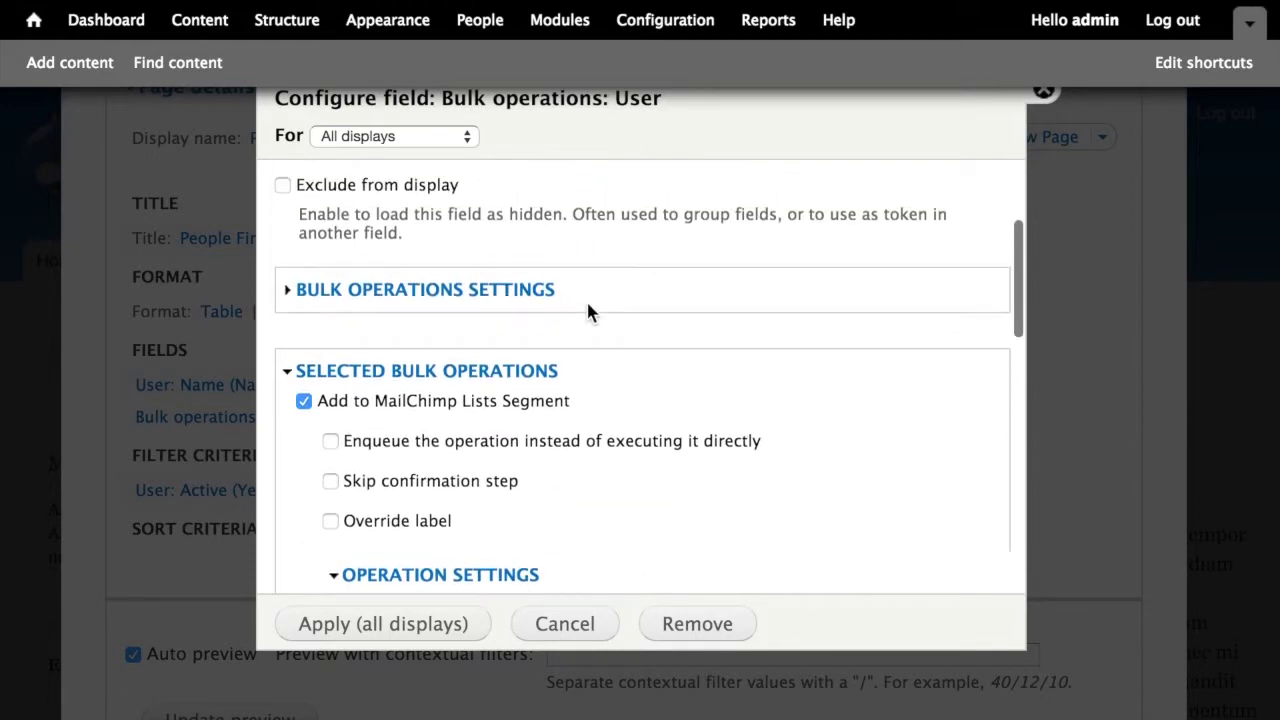
click(491, 293)
scroll(787, 347, down, 1)
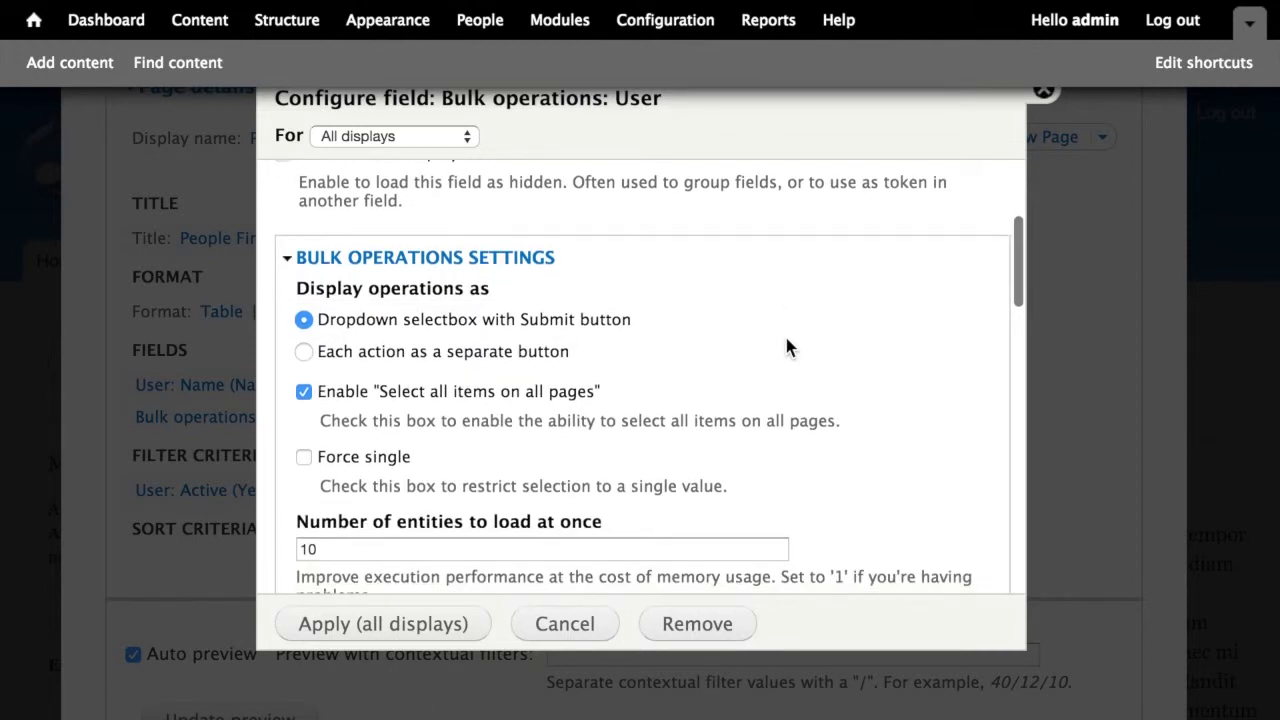
scroll(786, 340, down, 5)
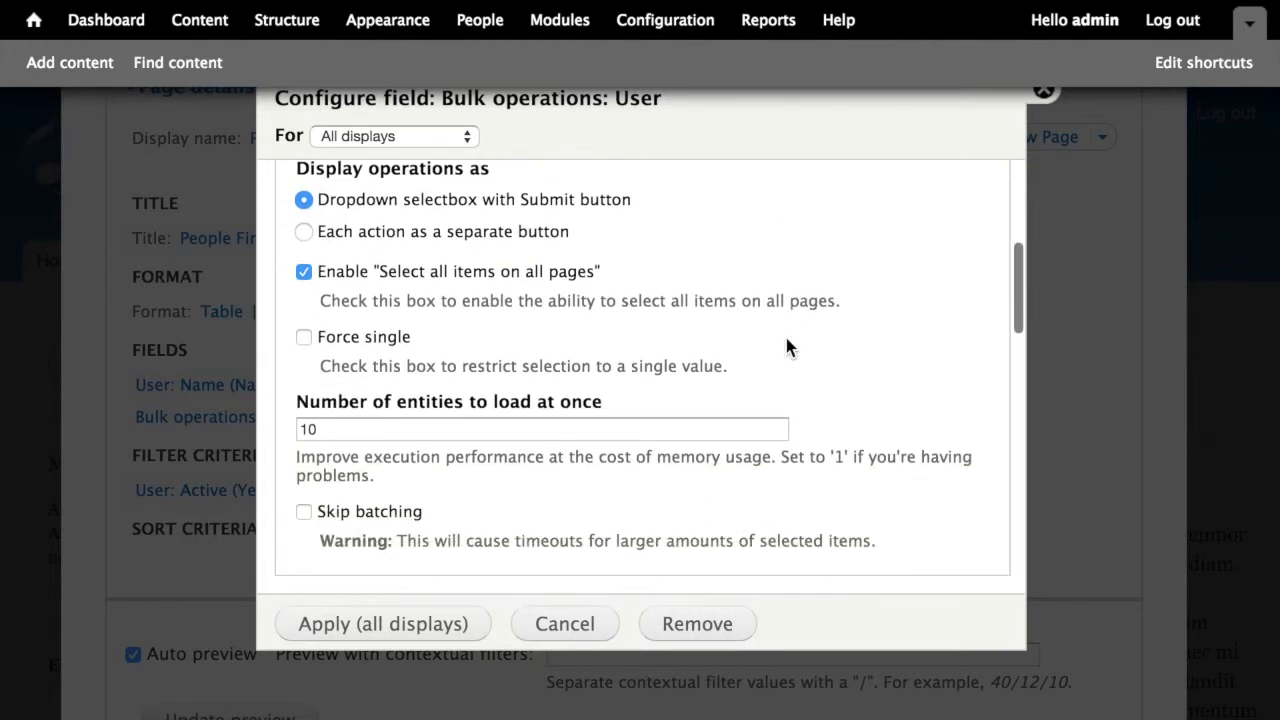
scroll(787, 338, down, 3)
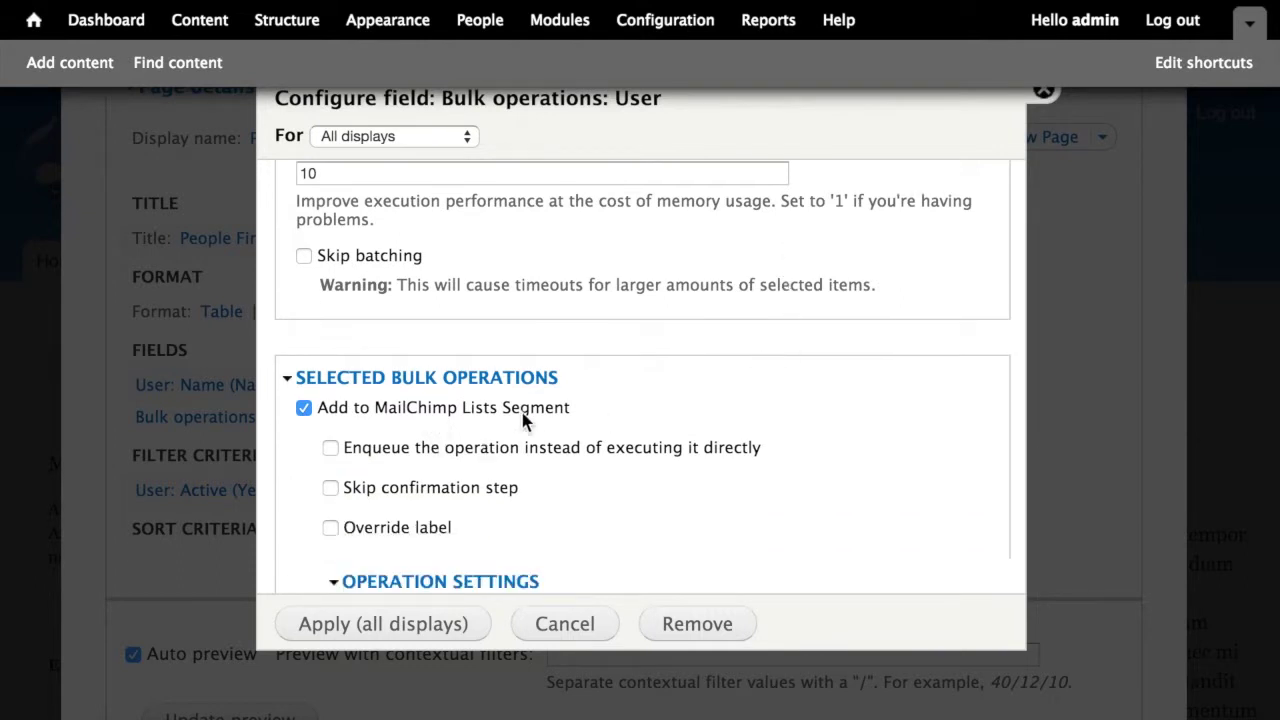
scroll(676, 424, down, 1)
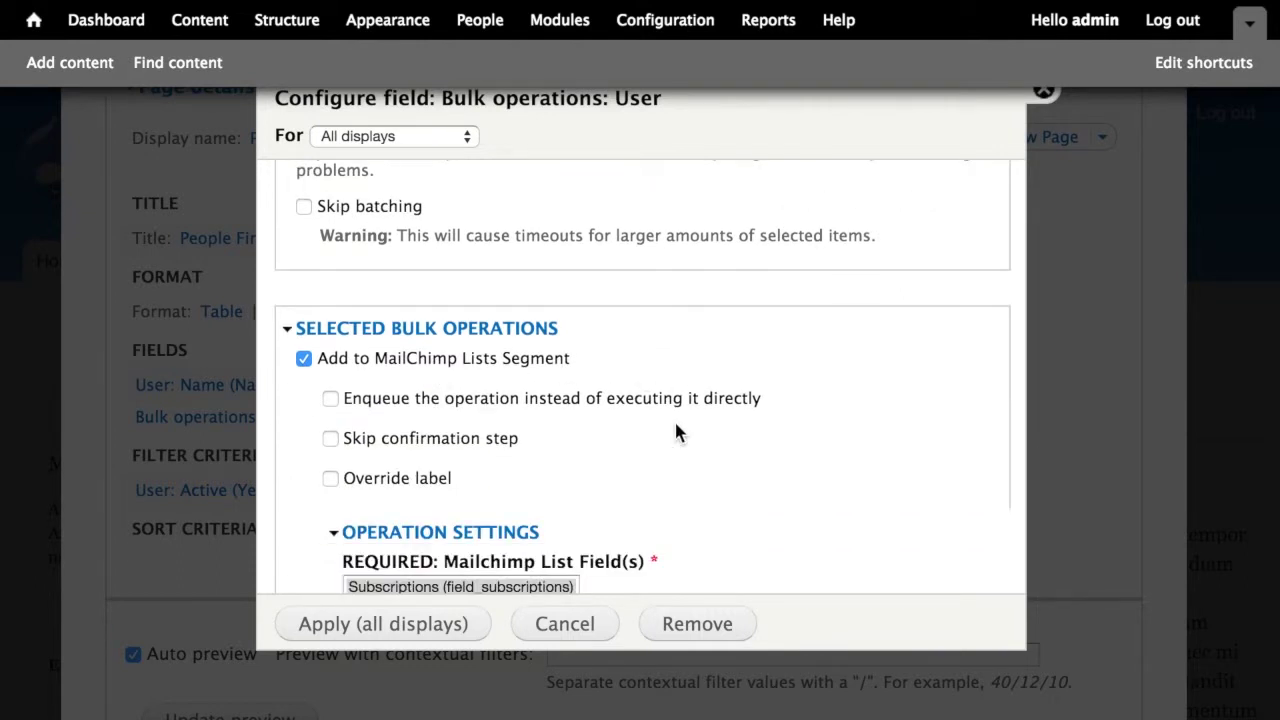
scroll(574, 374, down, 3)
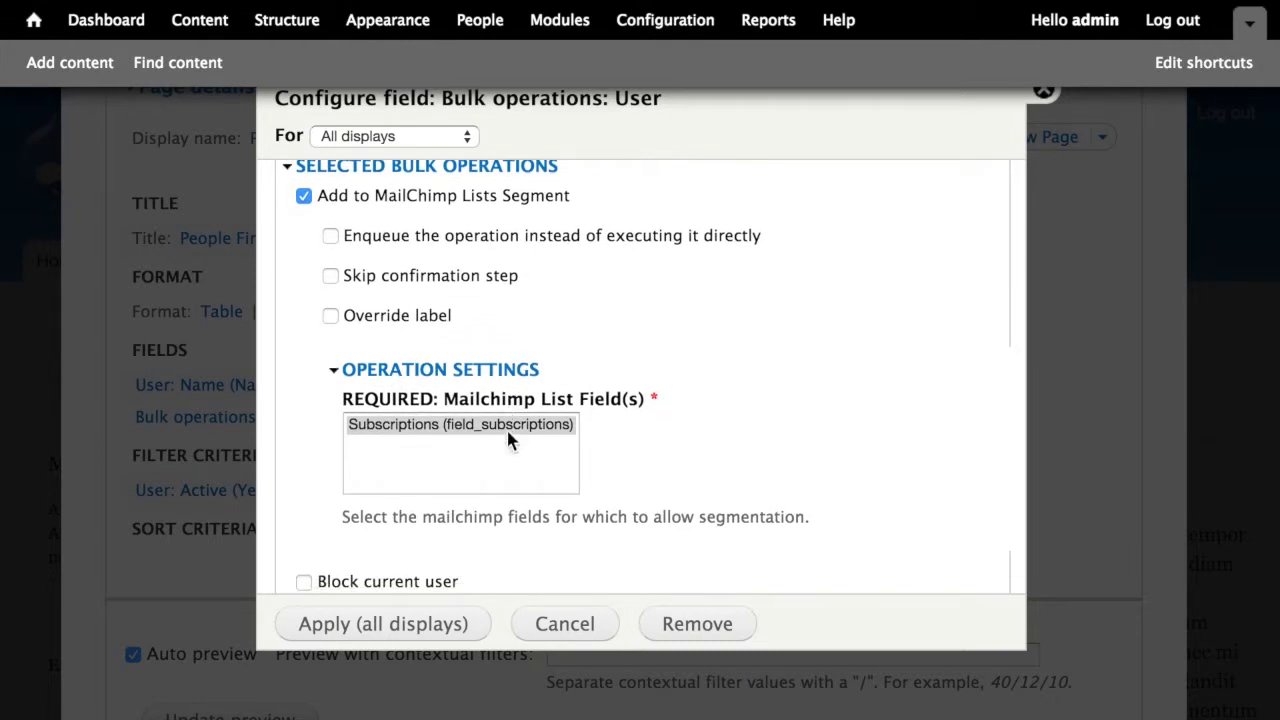
- Keep Subscriptions (field_subscriptions) selected as the MailChimp list field and apply the bulk operations field configuration to all displays
click(509, 435)
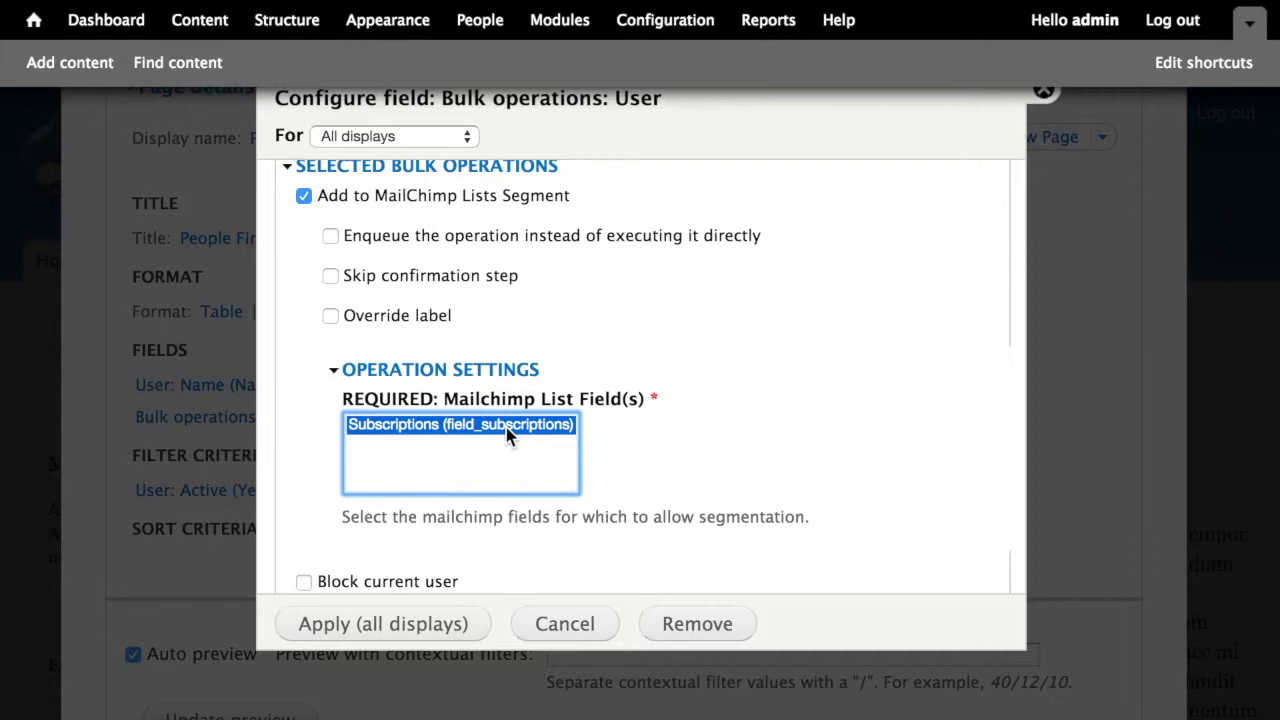
scroll(790, 470, down, 1)
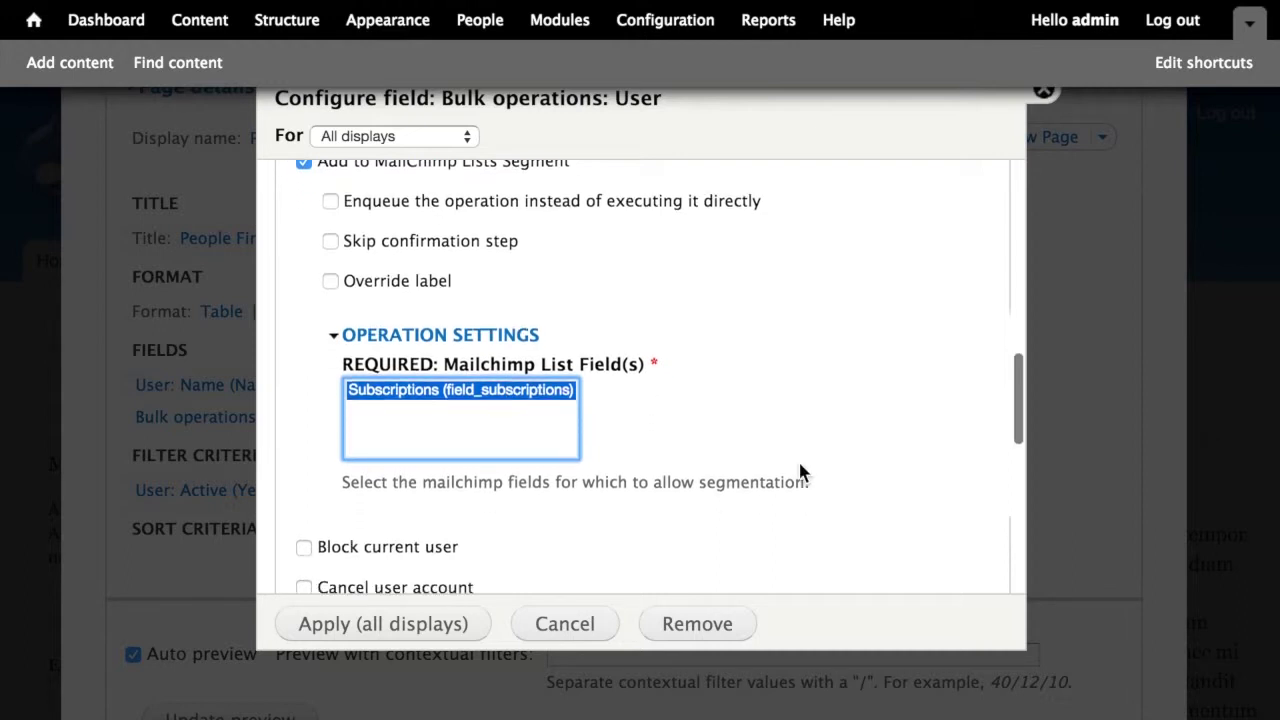
click(440, 624)
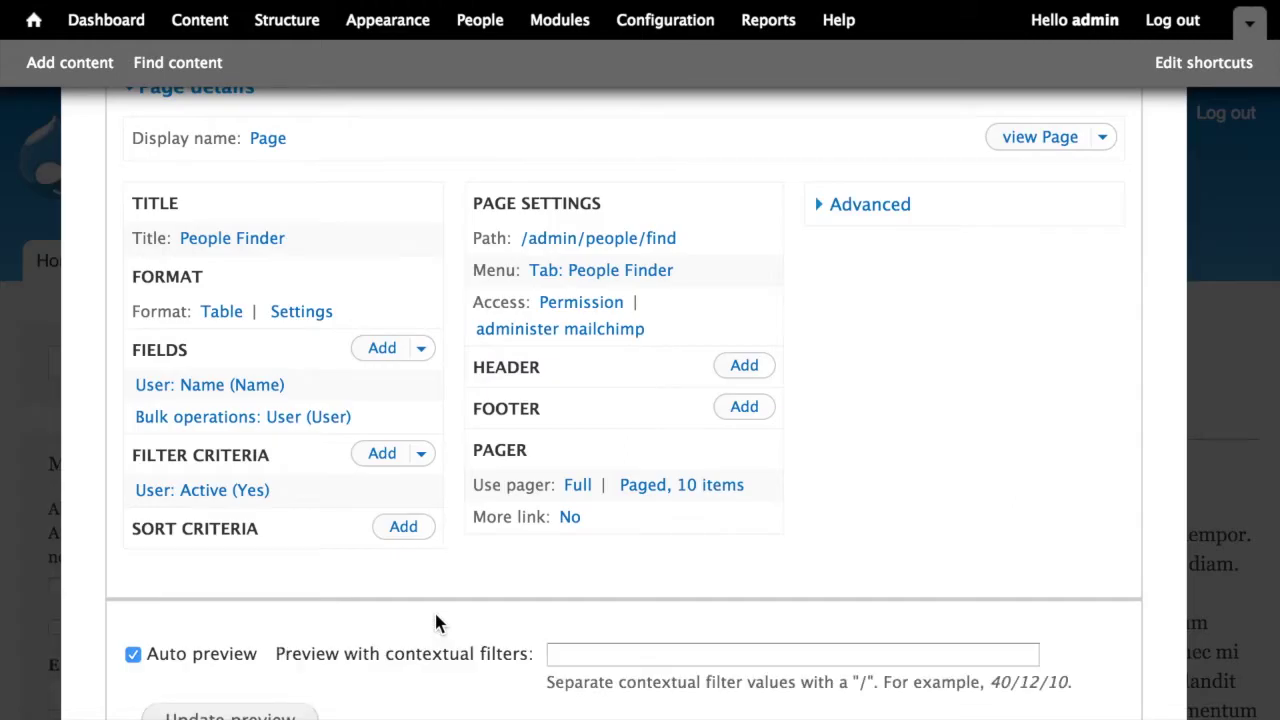
- Narrow the available filter criteria to the User group and add the "User: Roles" filter to all displays
scroll(390, 490, down, 1)
scroll(380, 467, down, 1)
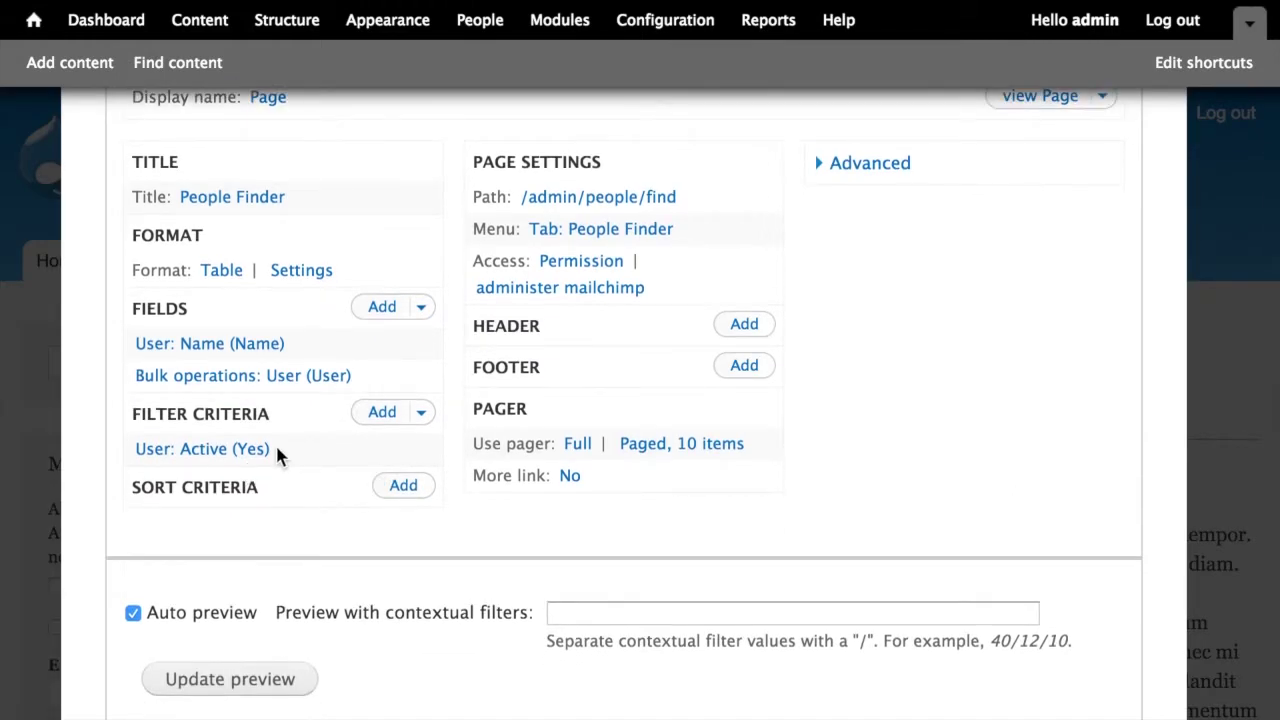
click(399, 420)
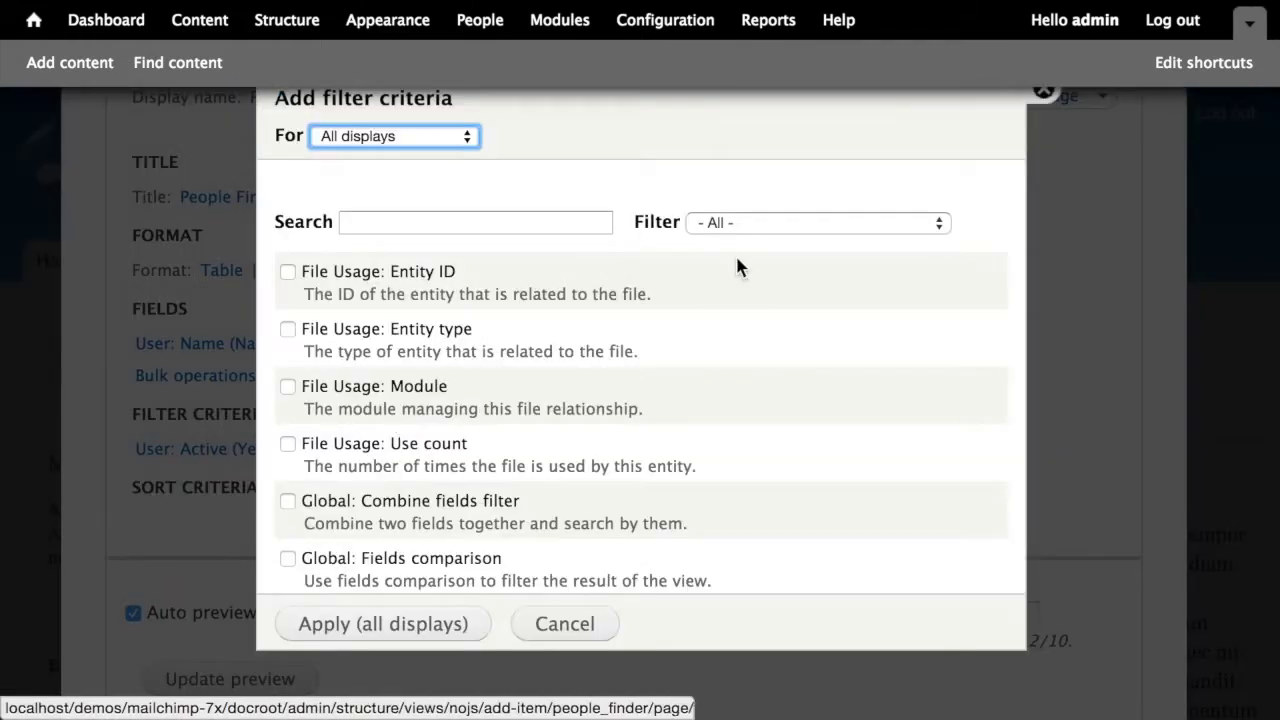
click(742, 225)
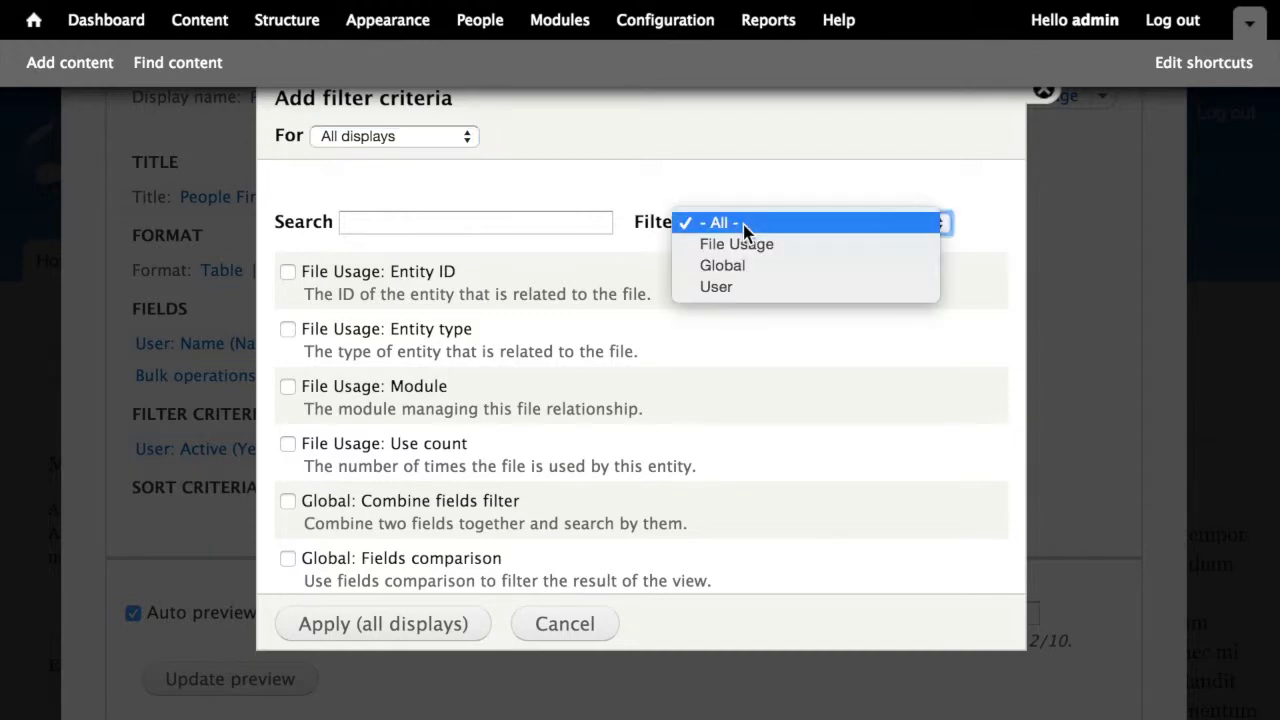
click(737, 286)
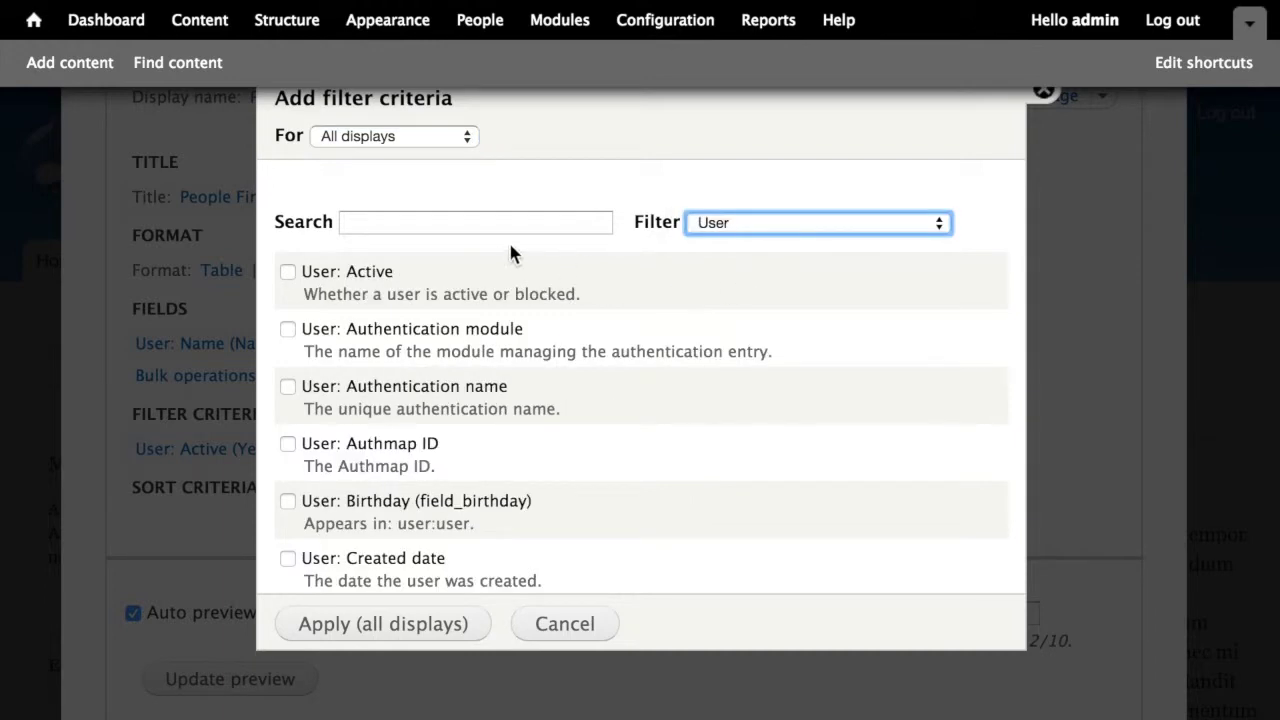
scroll(538, 392, down, 5)
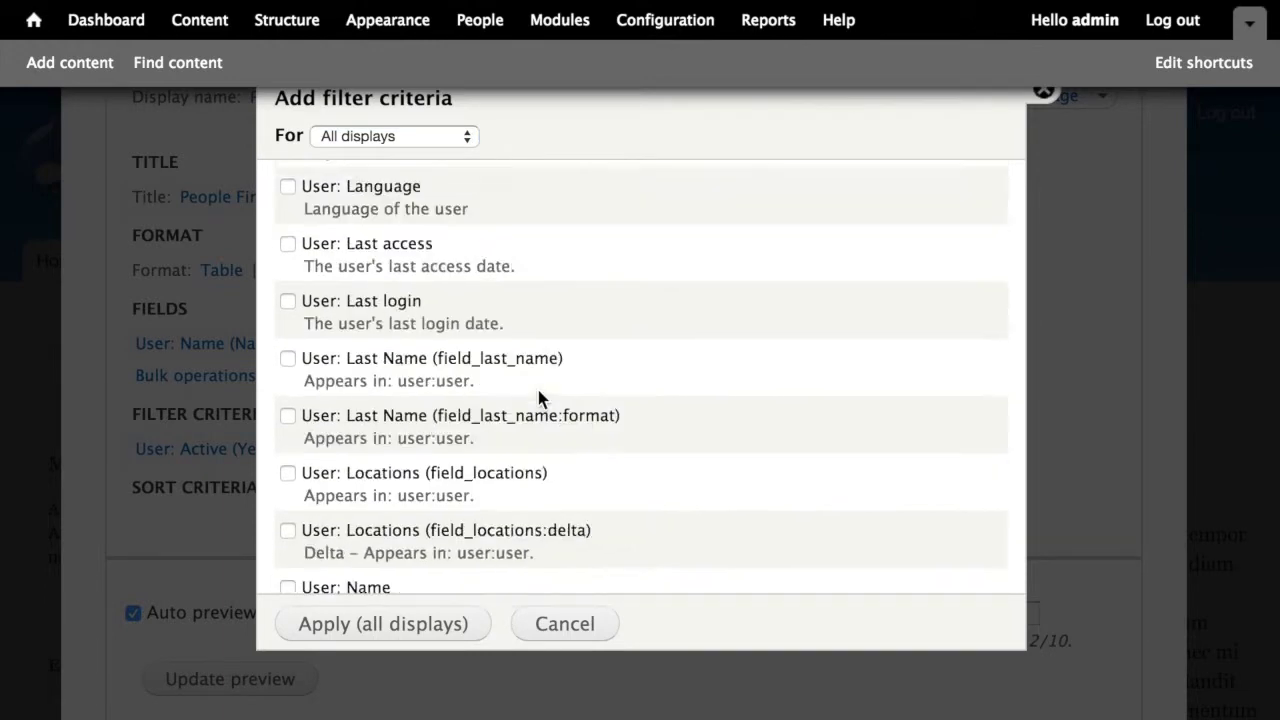
scroll(538, 396, down, 7)
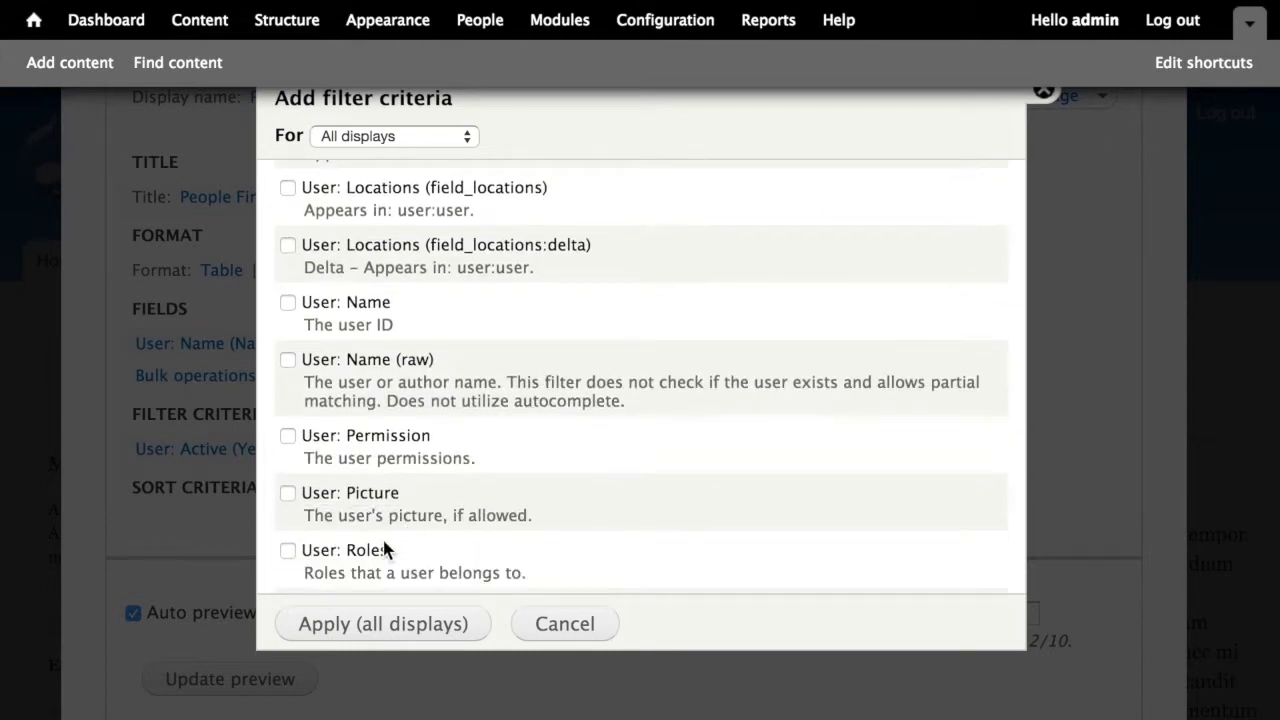
click(376, 552)
scroll(570, 418, down, 3)
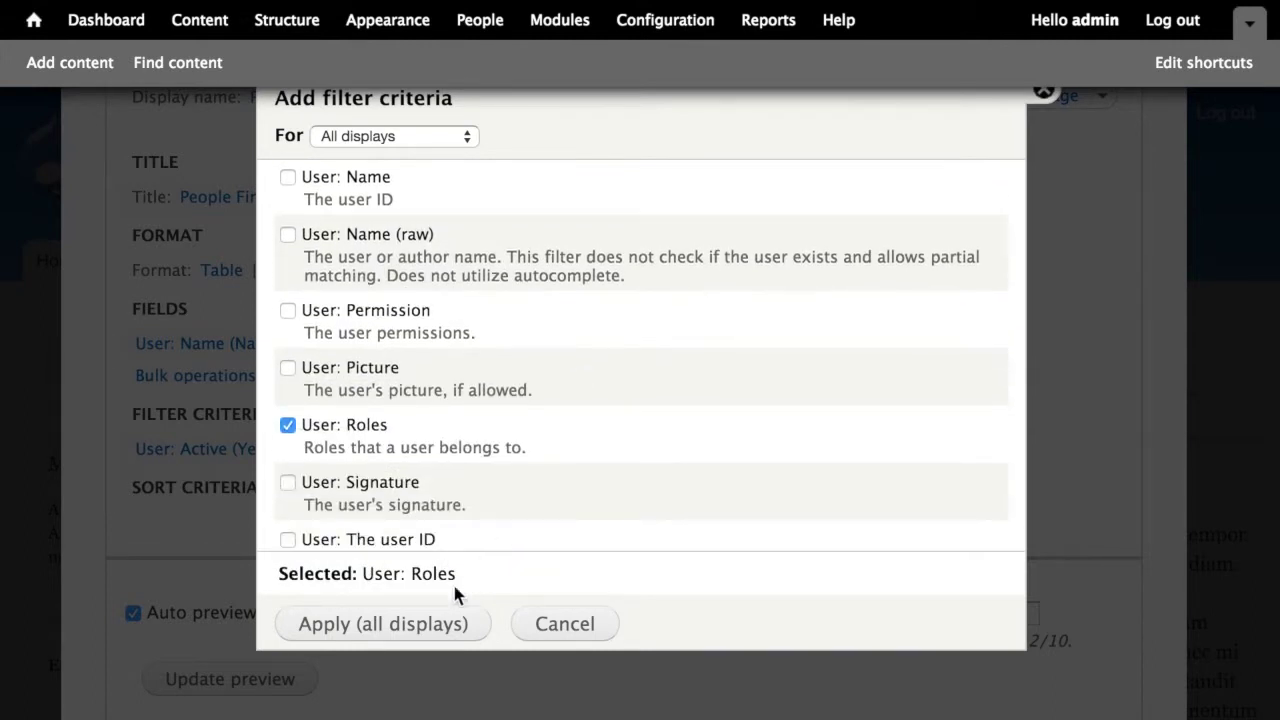
click(429, 637)
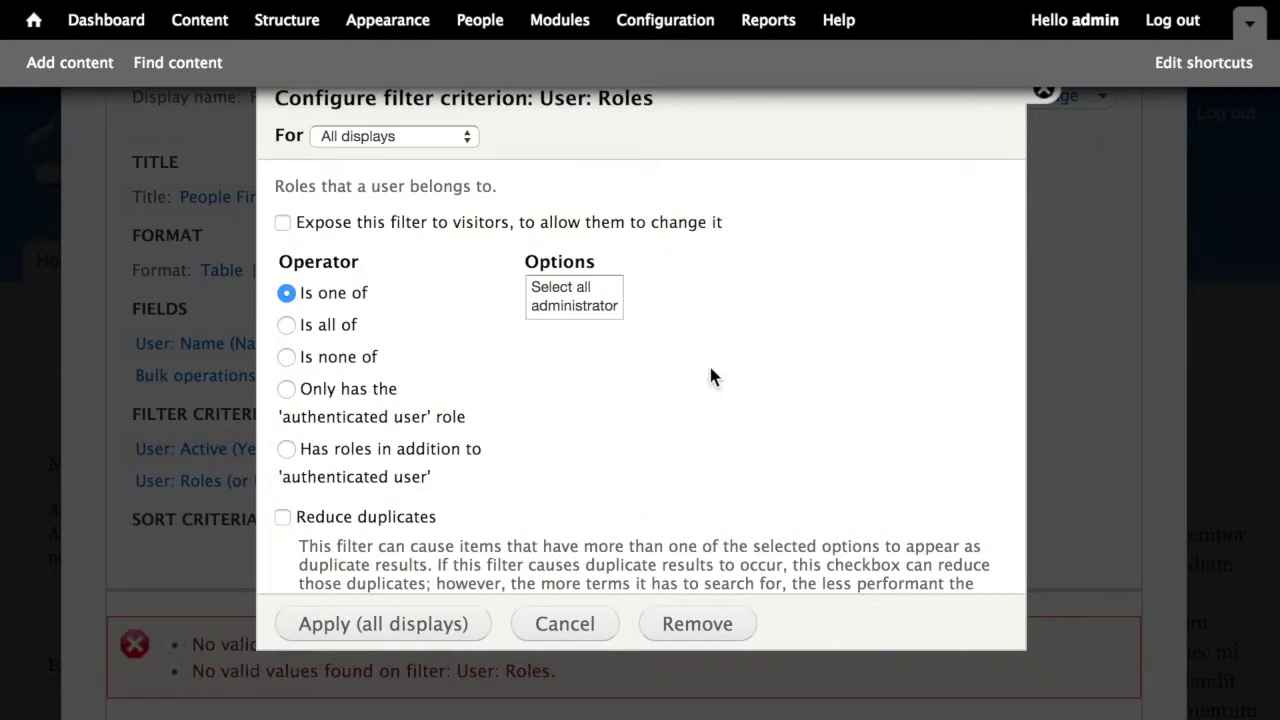
- Expose the "User: Roles" filter to visitors as a single filter and apply it to all displays
click(424, 223)
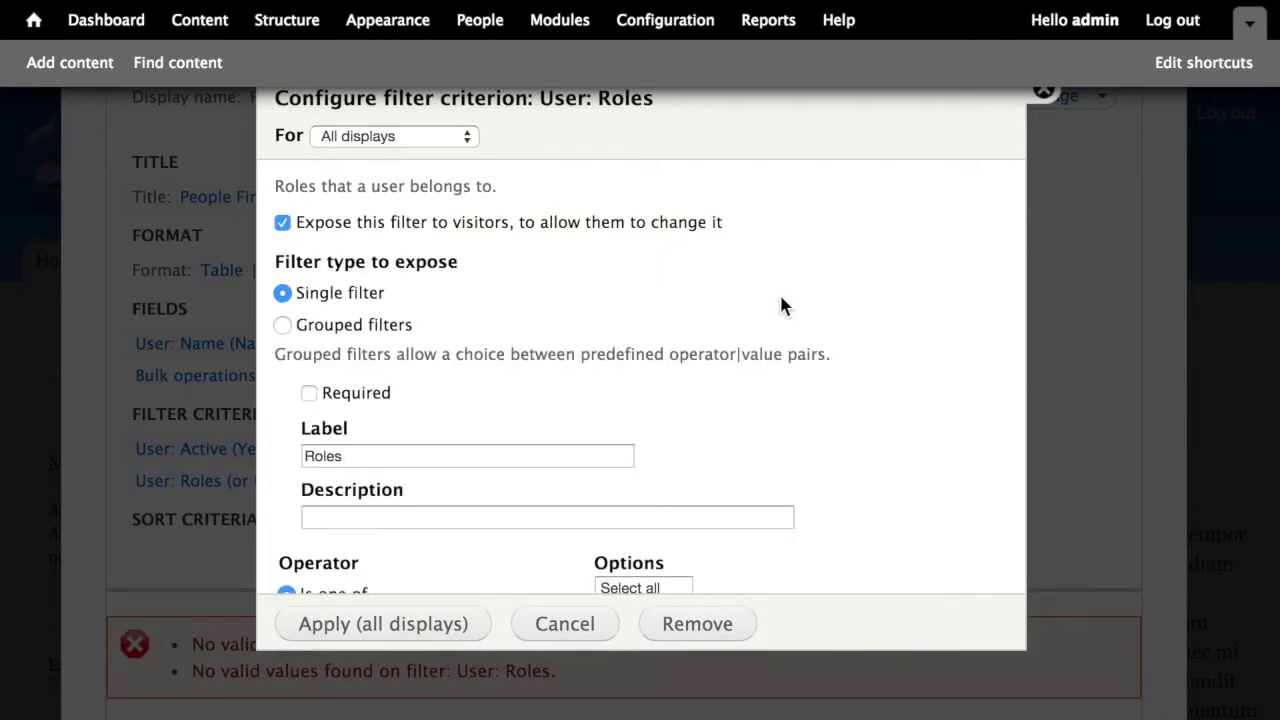
scroll(781, 306, down, 5)
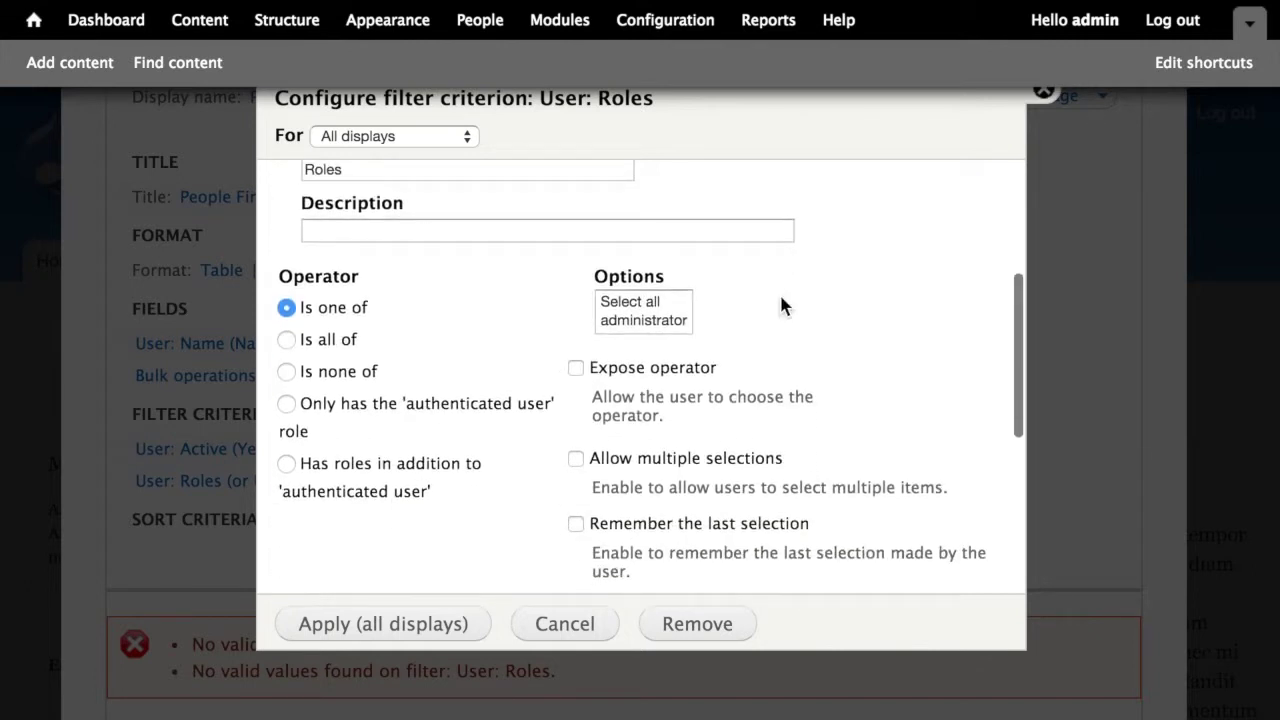
scroll(781, 305, down, 1)
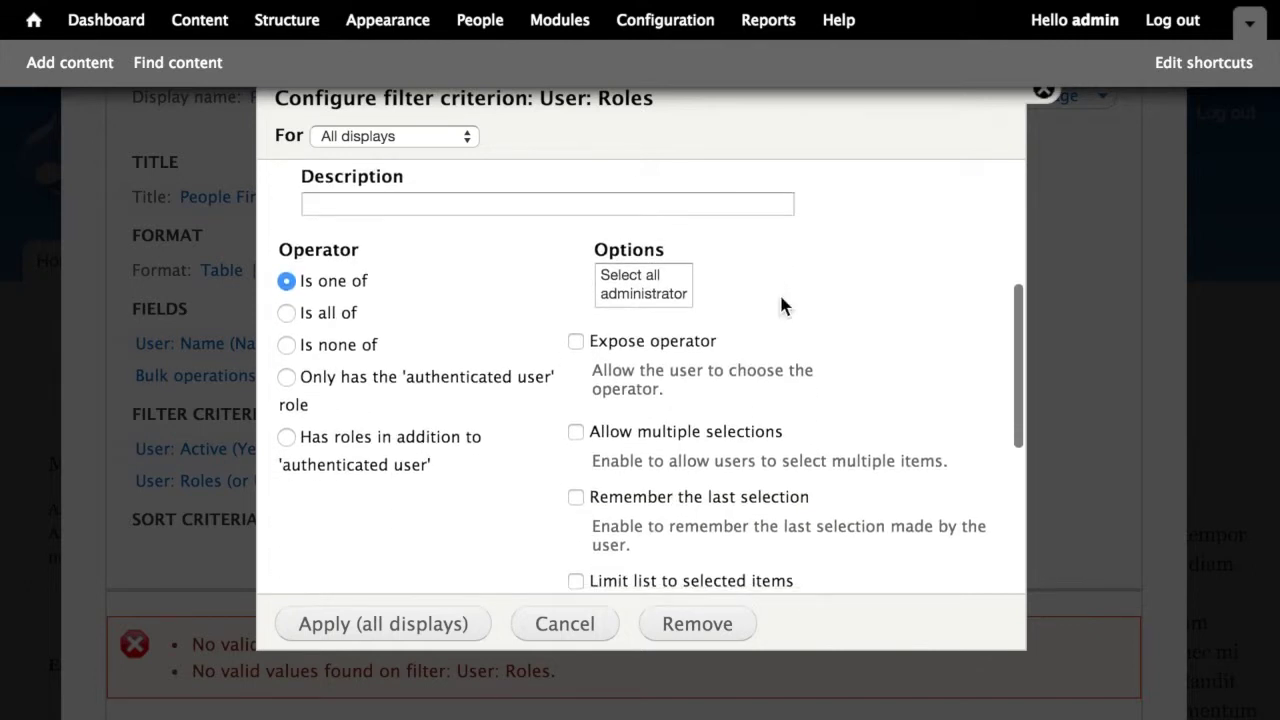
click(428, 630)
- Rearrange the view's fields so "Bulk operations: User" comes before "User: Name", and apply the new order
scroll(903, 415, up, 1)
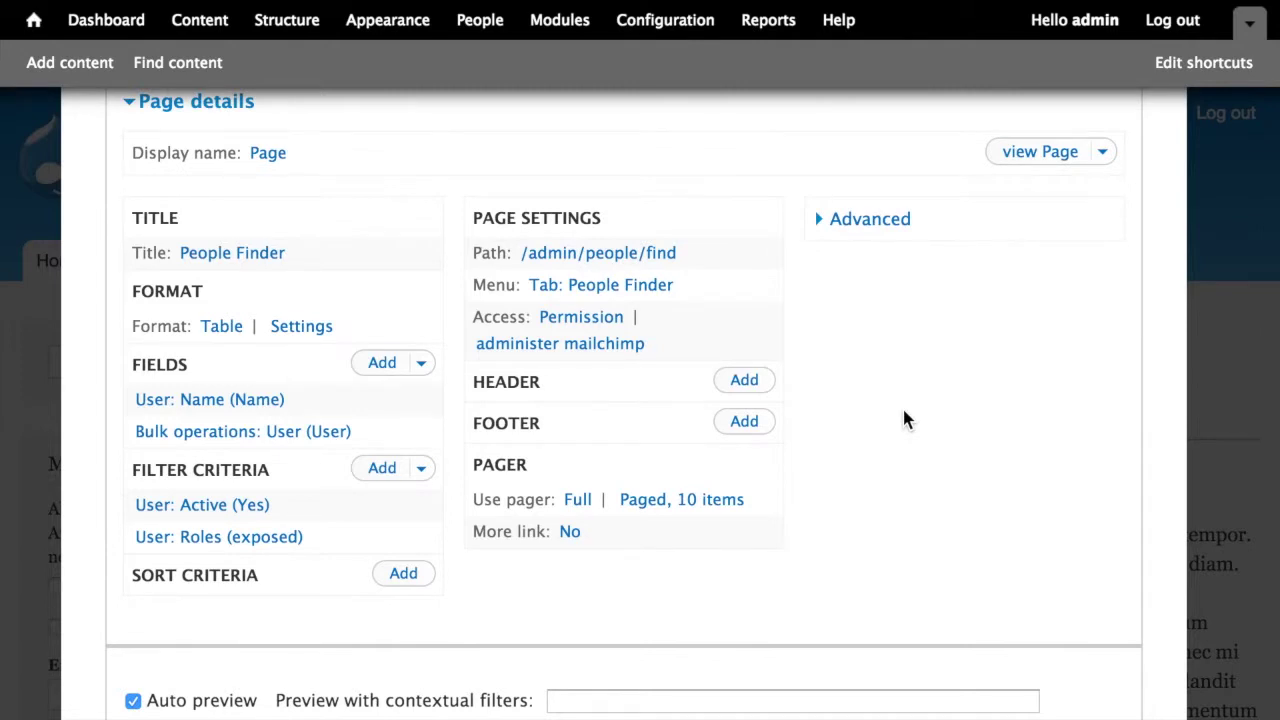
scroll(903, 418, down, 5)
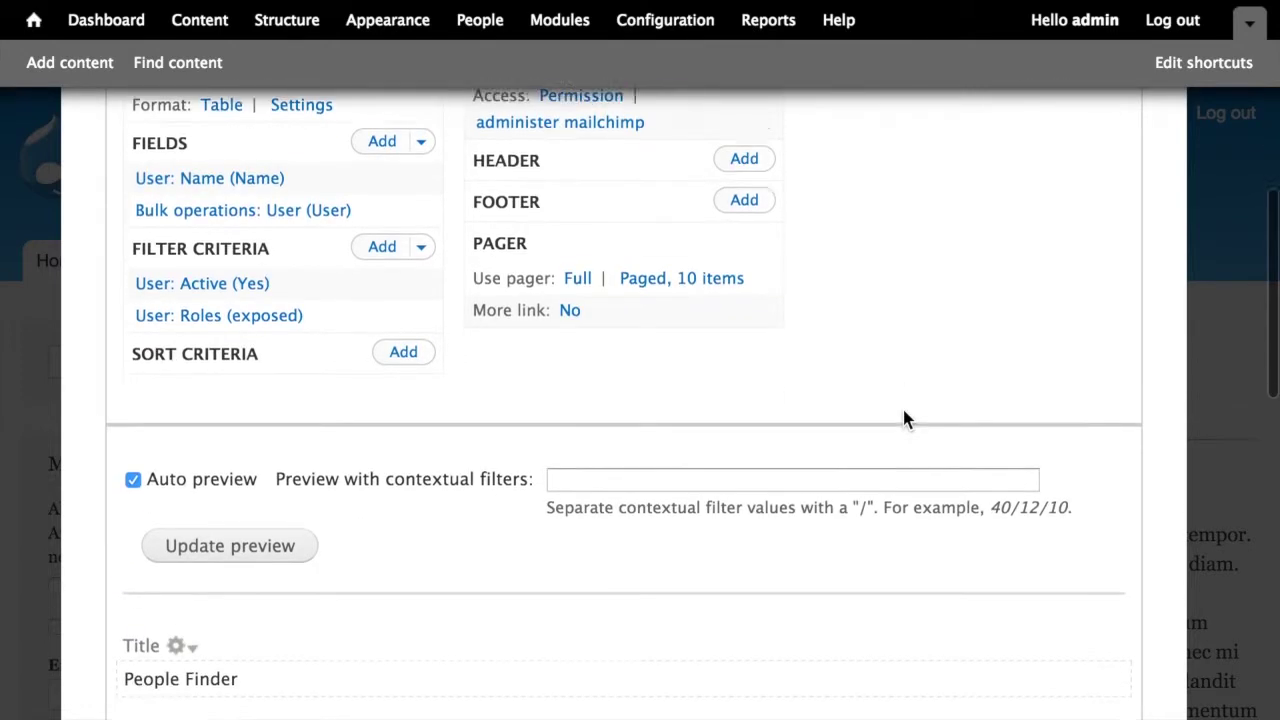
scroll(890, 400, up, 3)
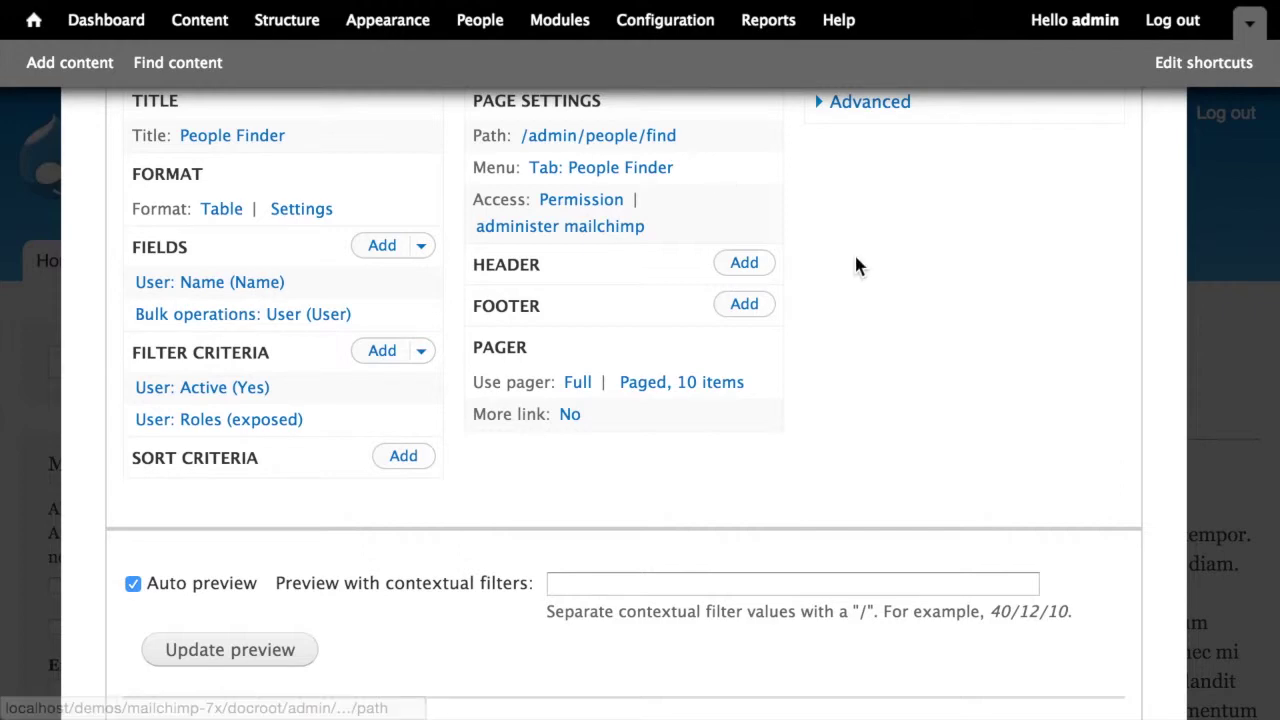
scroll(854, 262, down, 15)
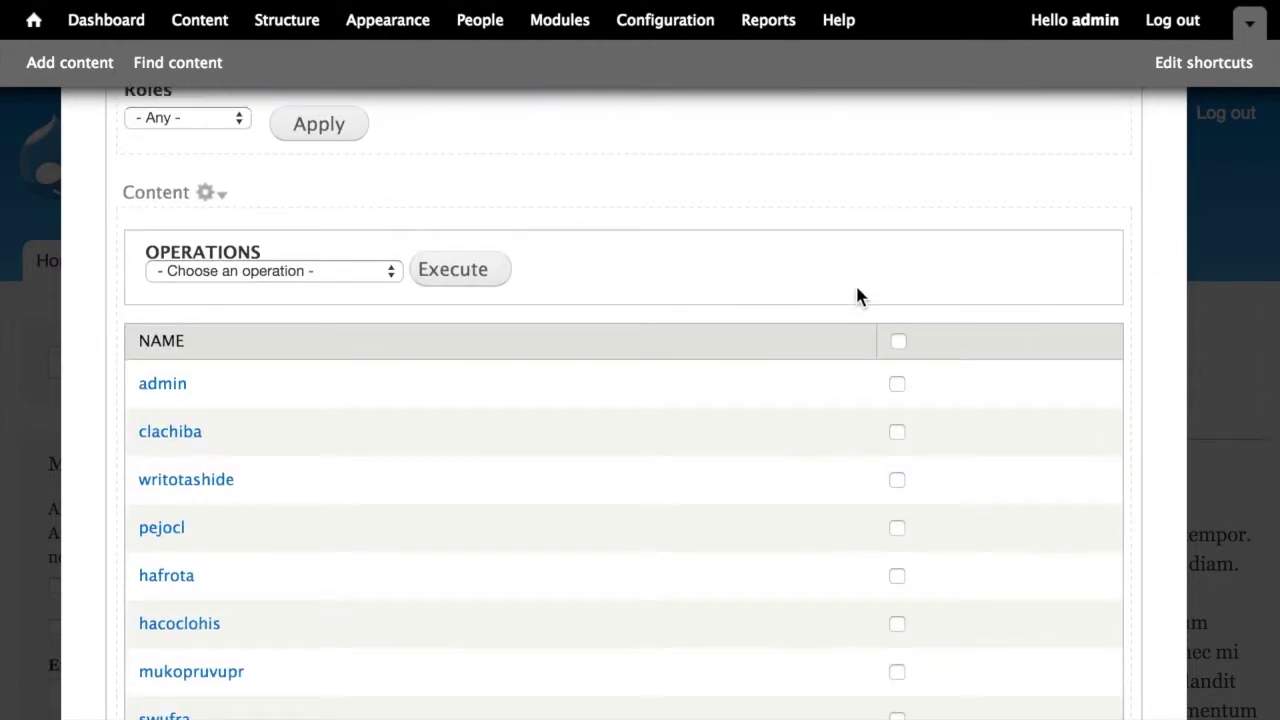
scroll(854, 284, up, 14)
scroll(836, 274, up, 3)
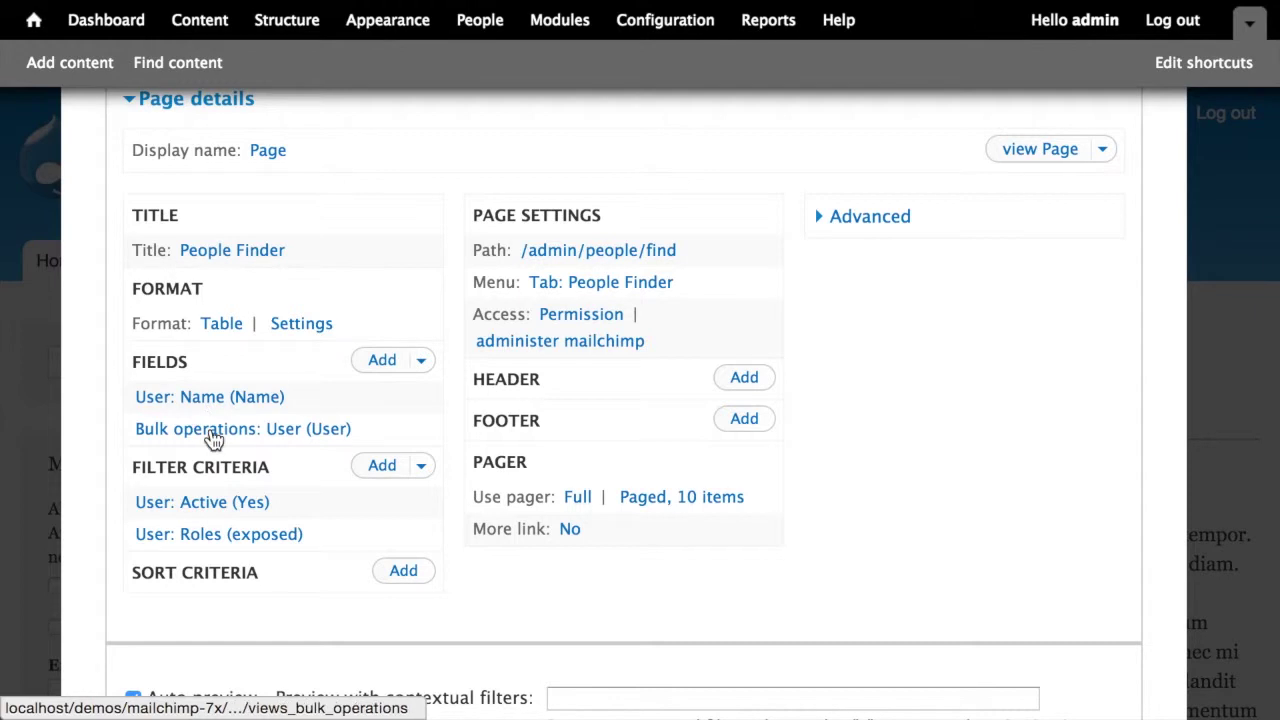
click(424, 362)
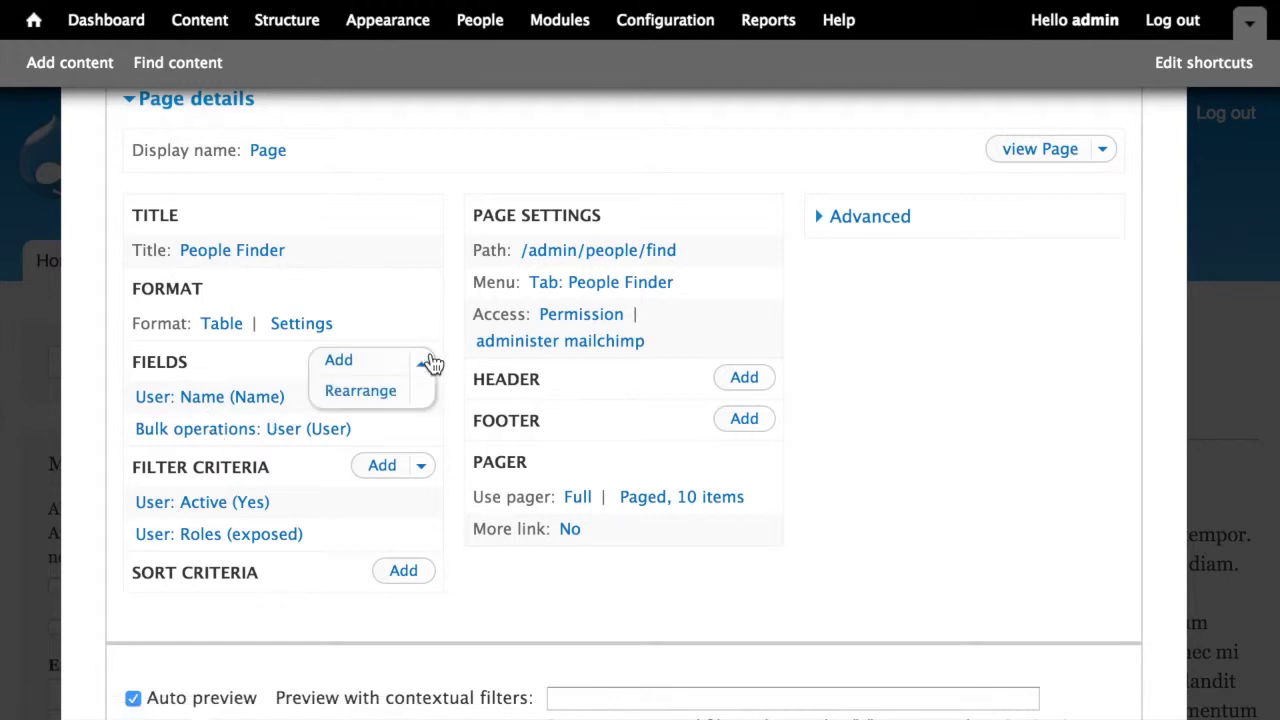
click(374, 396)
drag(136, 390, 123, 337)
click(252, 543)
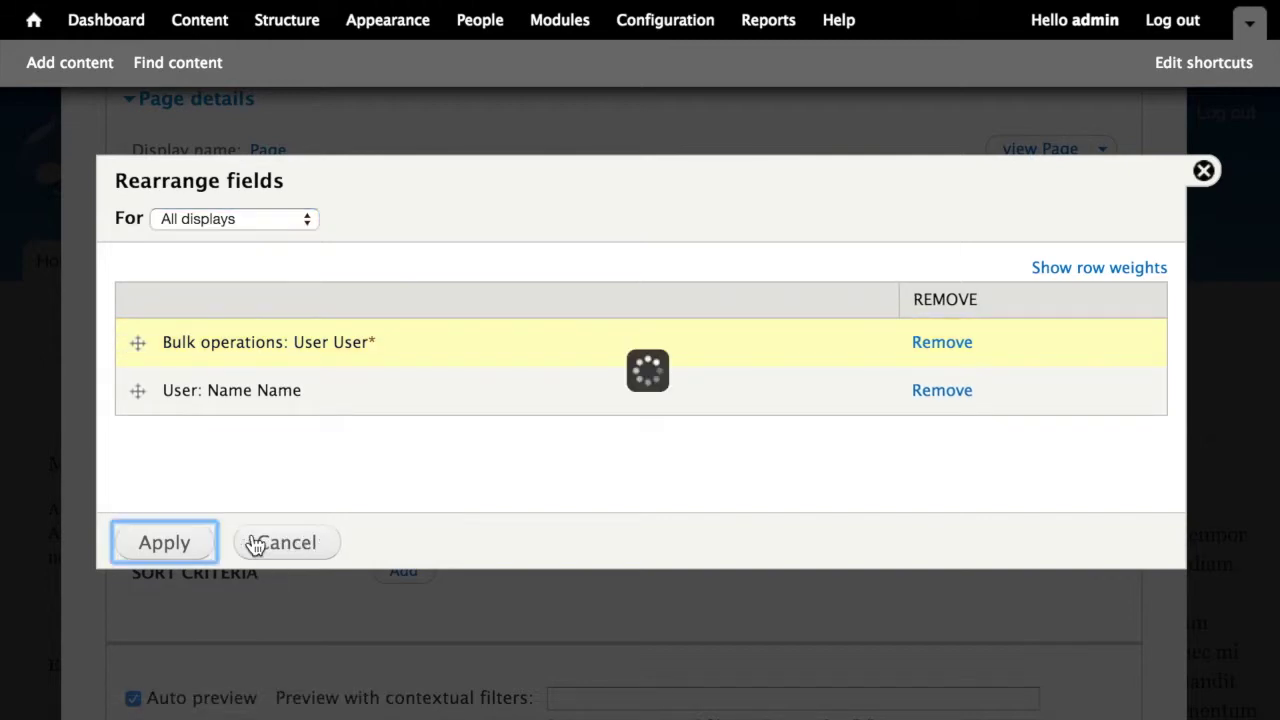
- Check the operations offered in the view preview and save the People Finder view
scroll(585, 457, down, 10)
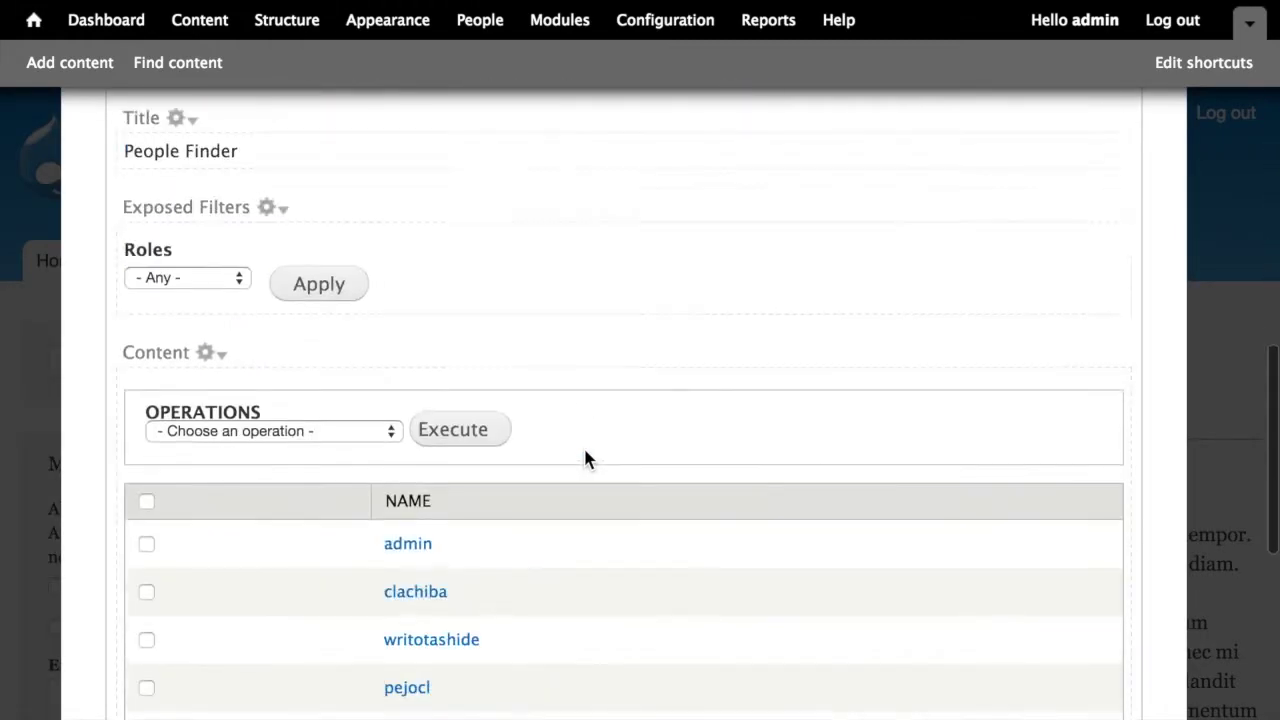
scroll(585, 451, down, 3)
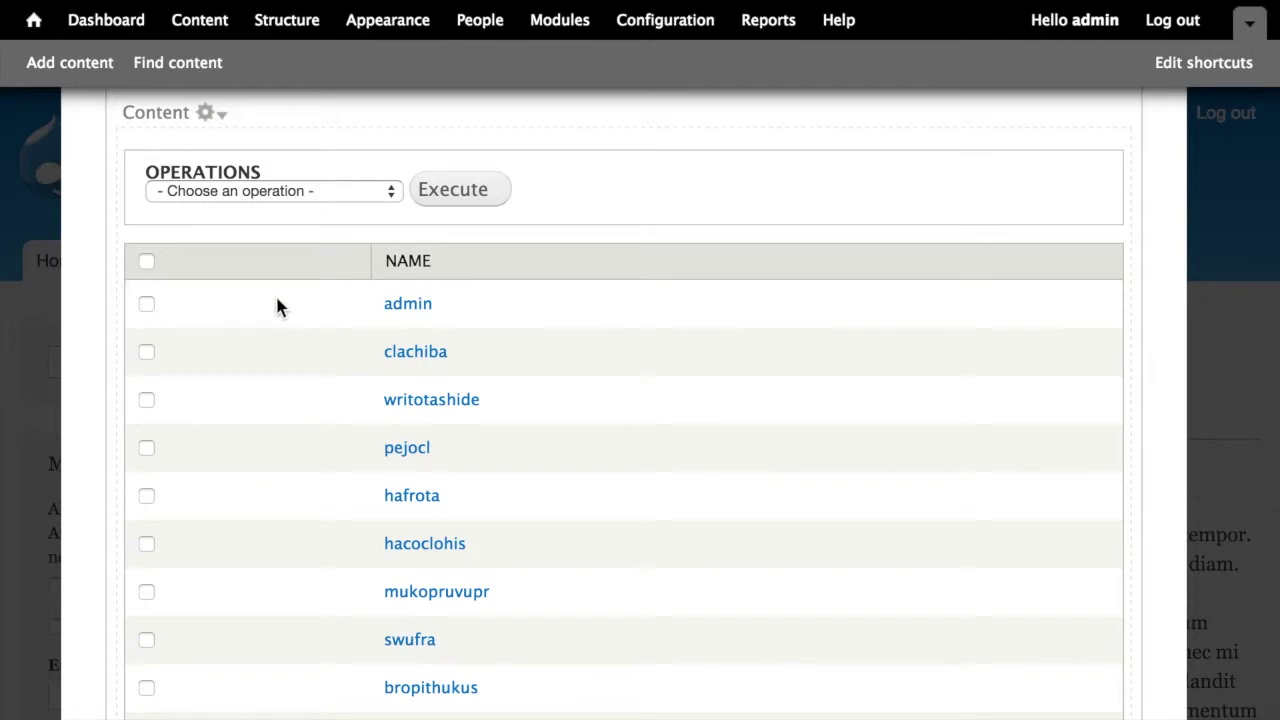
click(320, 198)
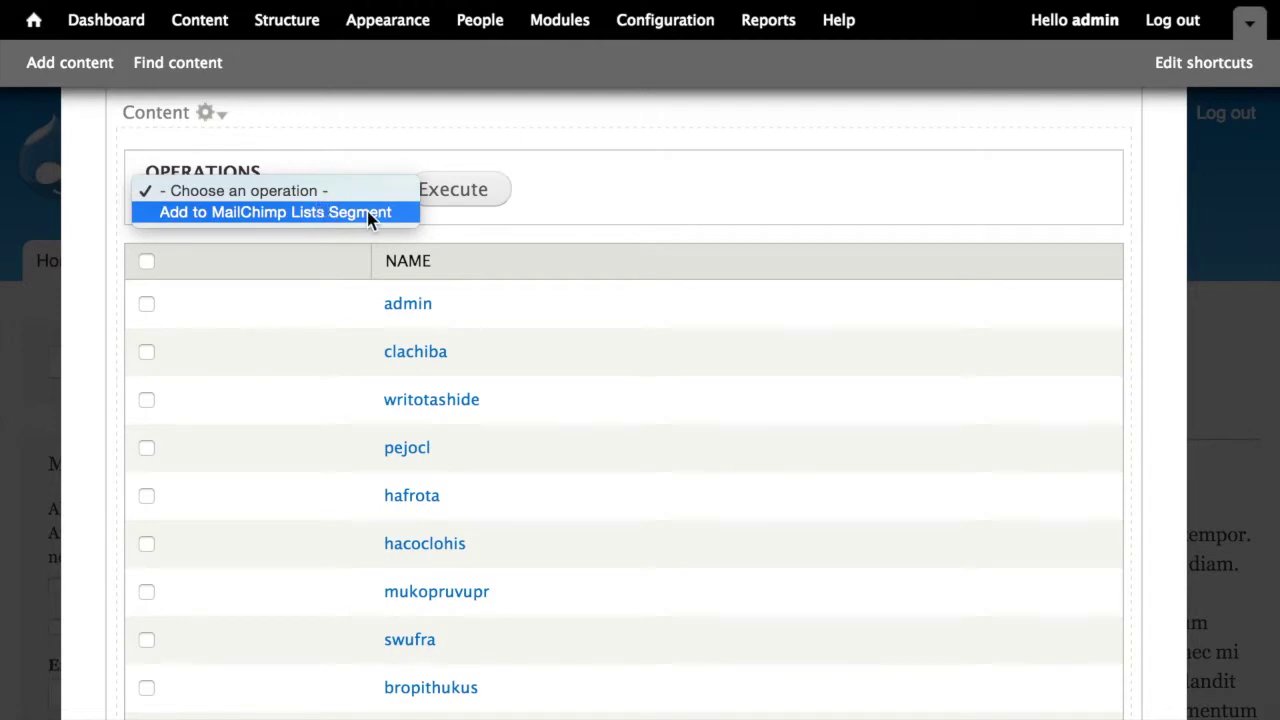
click(602, 186)
scroll(602, 182, up, 5)
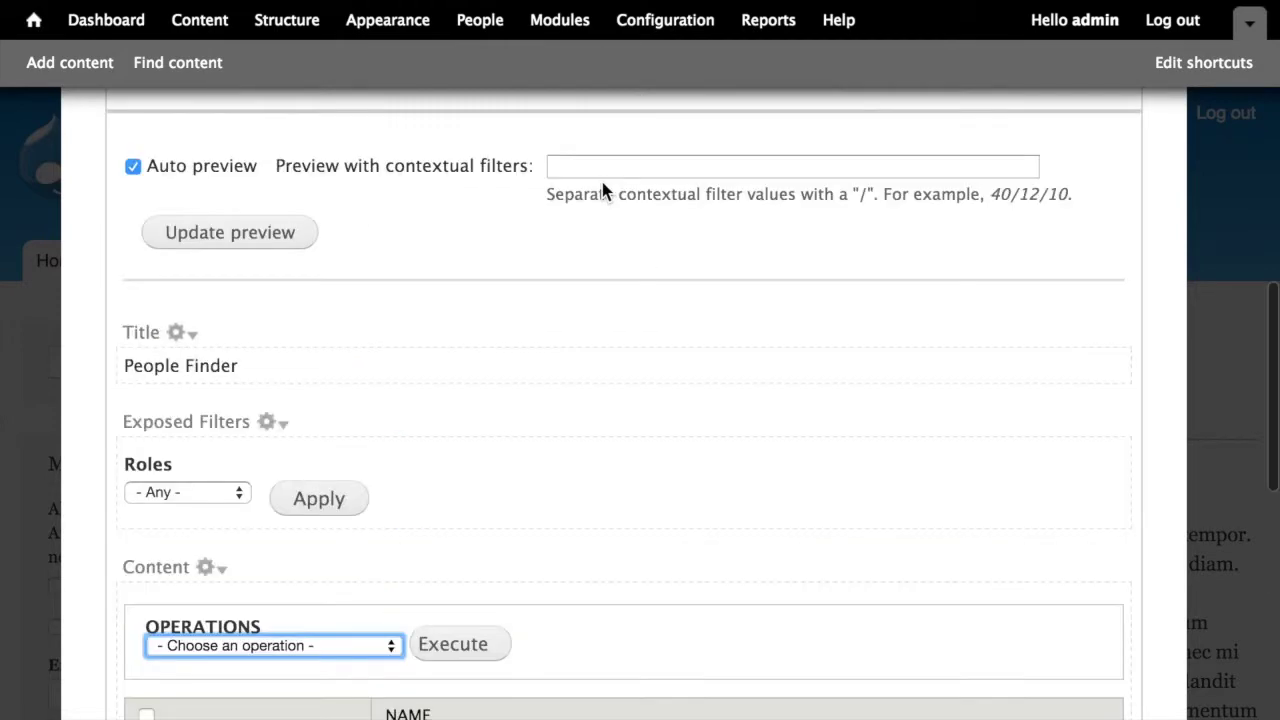
scroll(602, 186, up, 10)
click(973, 202)
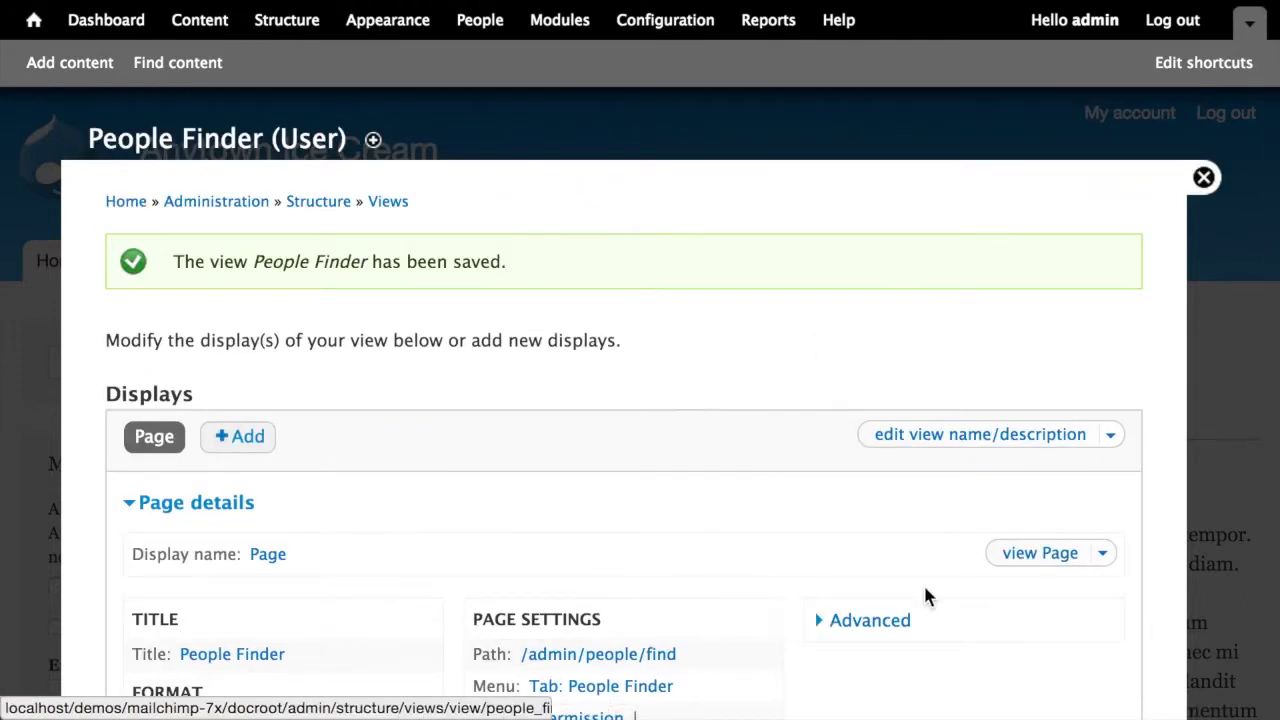
- Open the view's People Finder page and filter its user list by the administrator role
click(1036, 566)
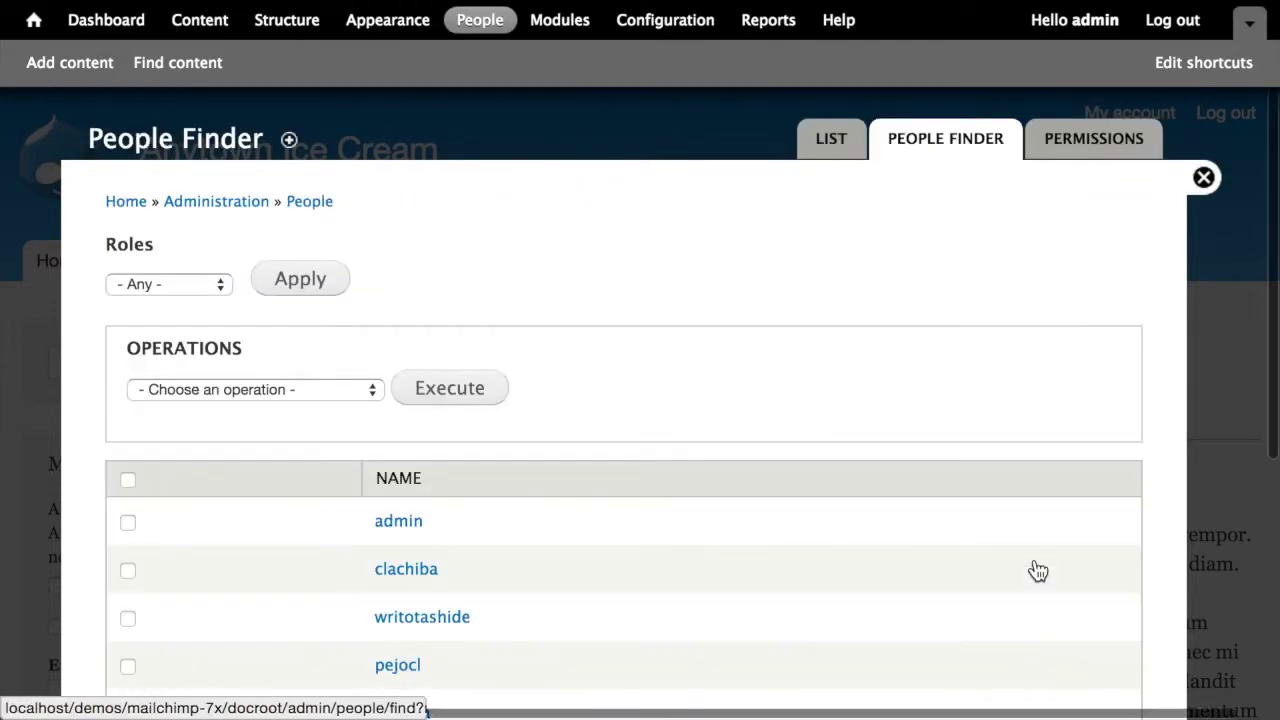
scroll(813, 320, down, 1)
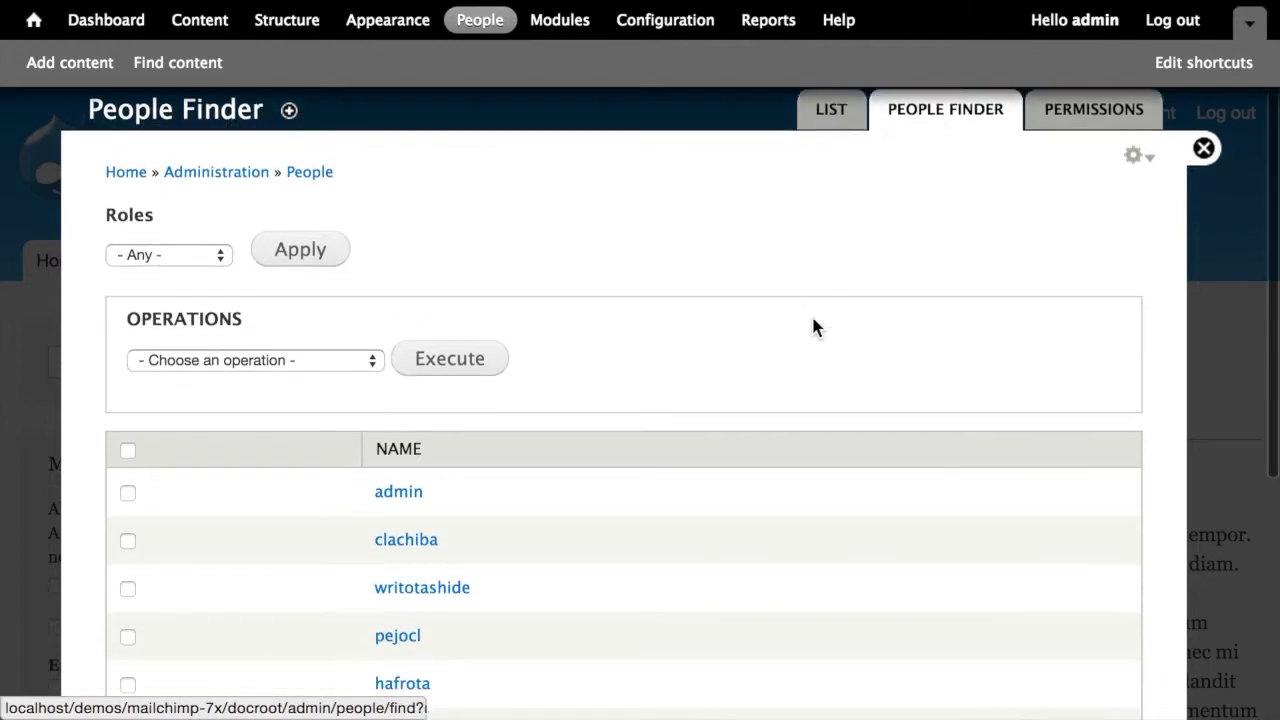
click(180, 238)
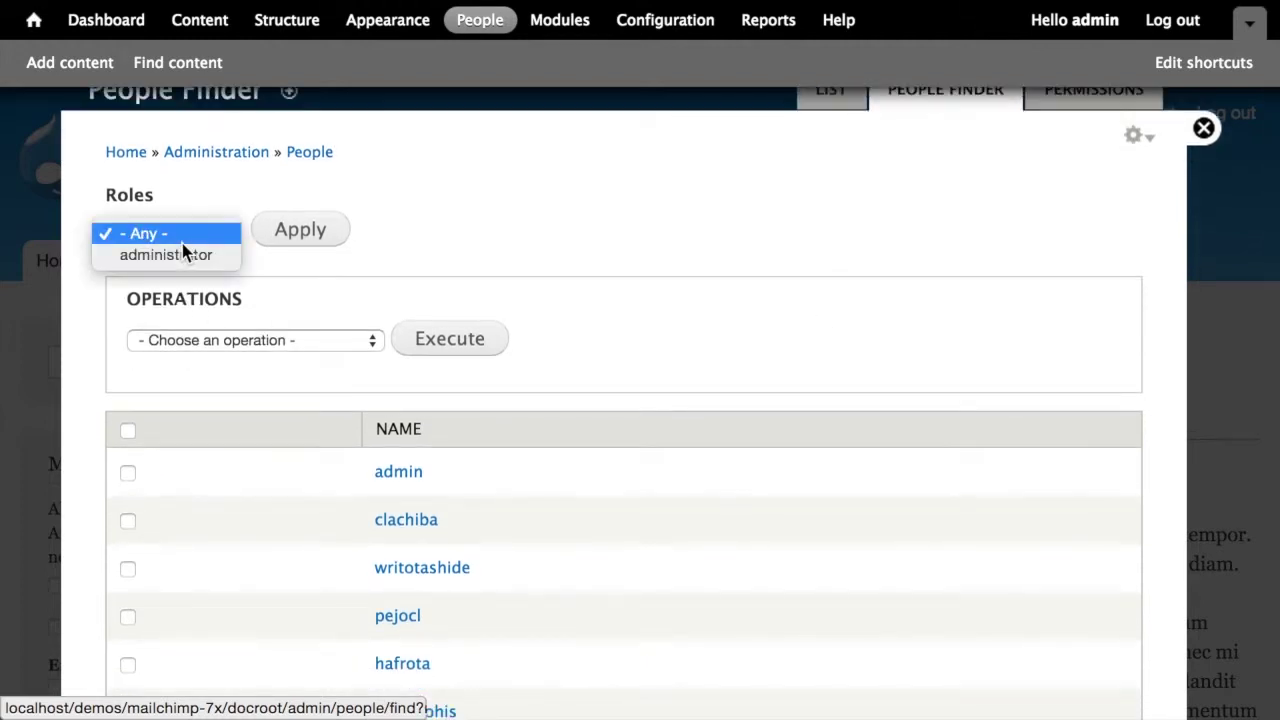
click(175, 256)
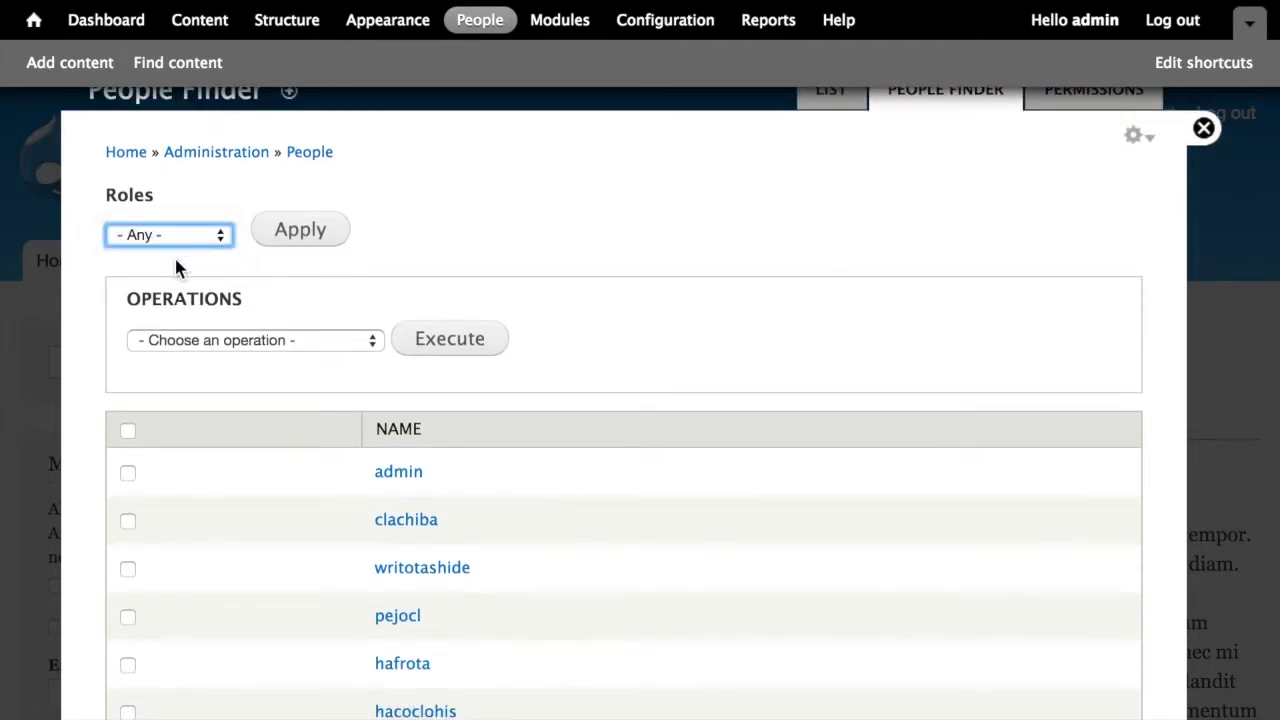
click(287, 238)
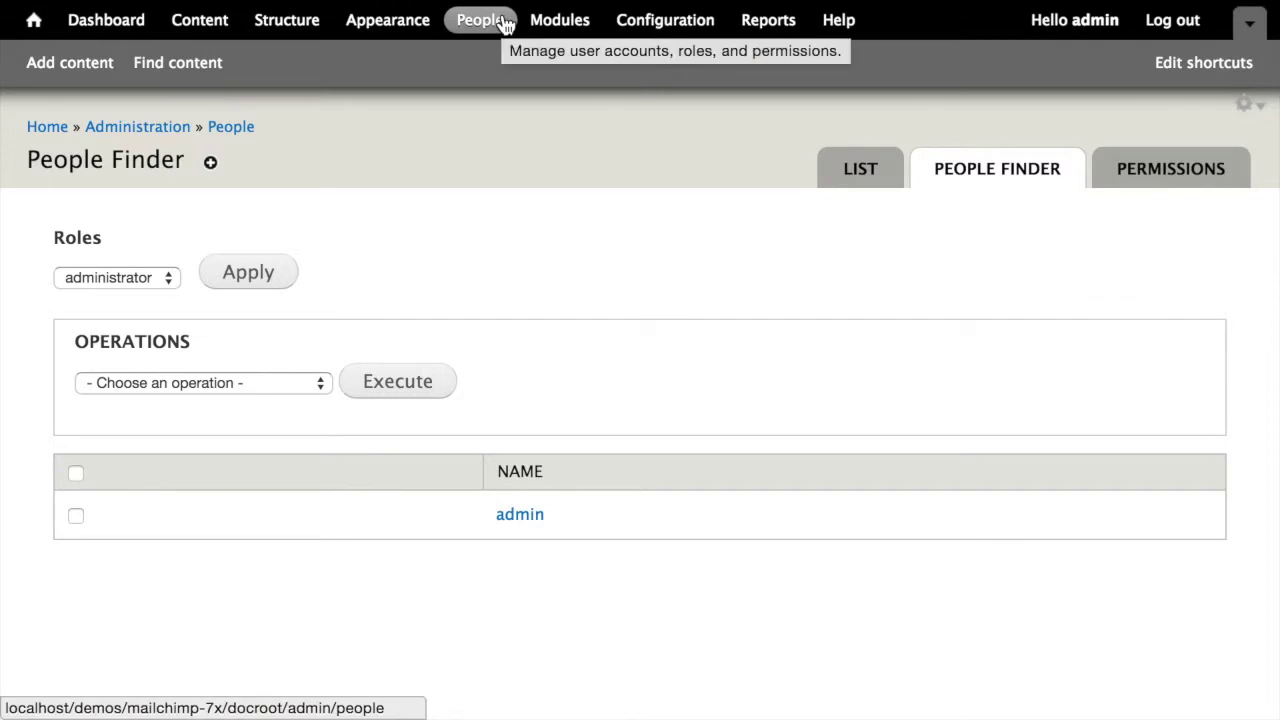
- Open the People list and add the administrator role to the first two listed users
click(505, 24)
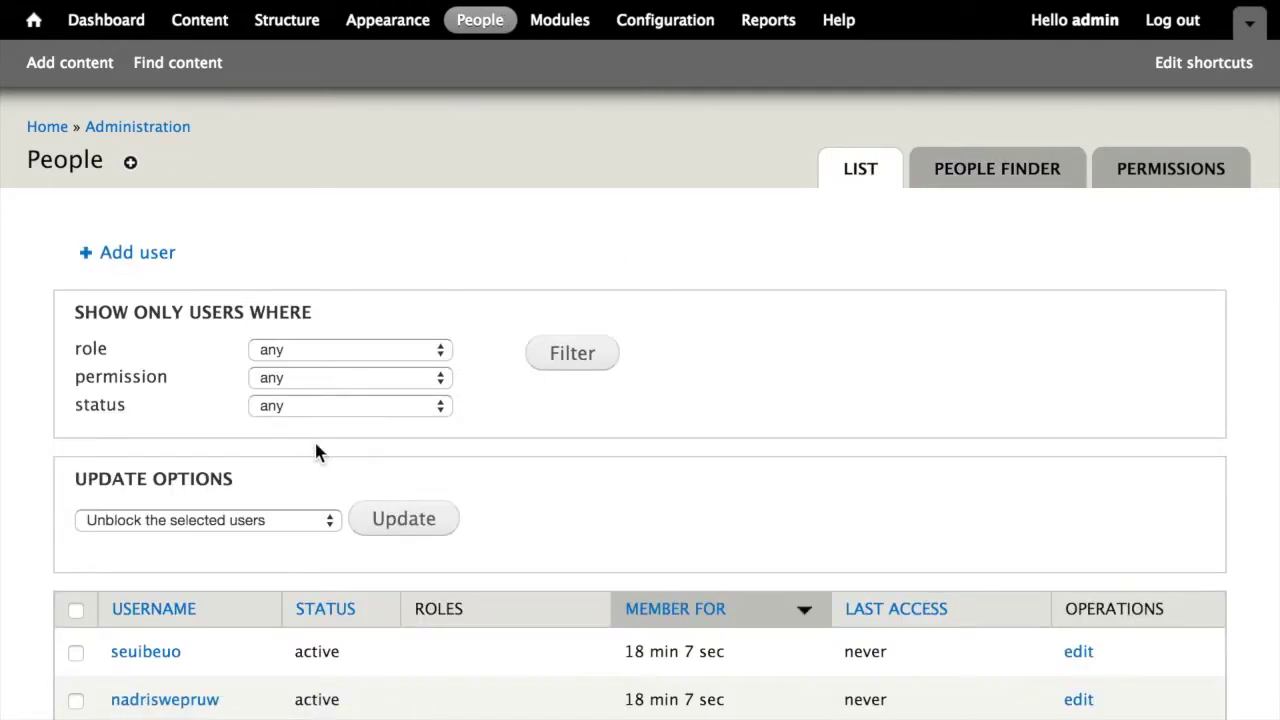
scroll(314, 449, down, 3)
click(76, 500)
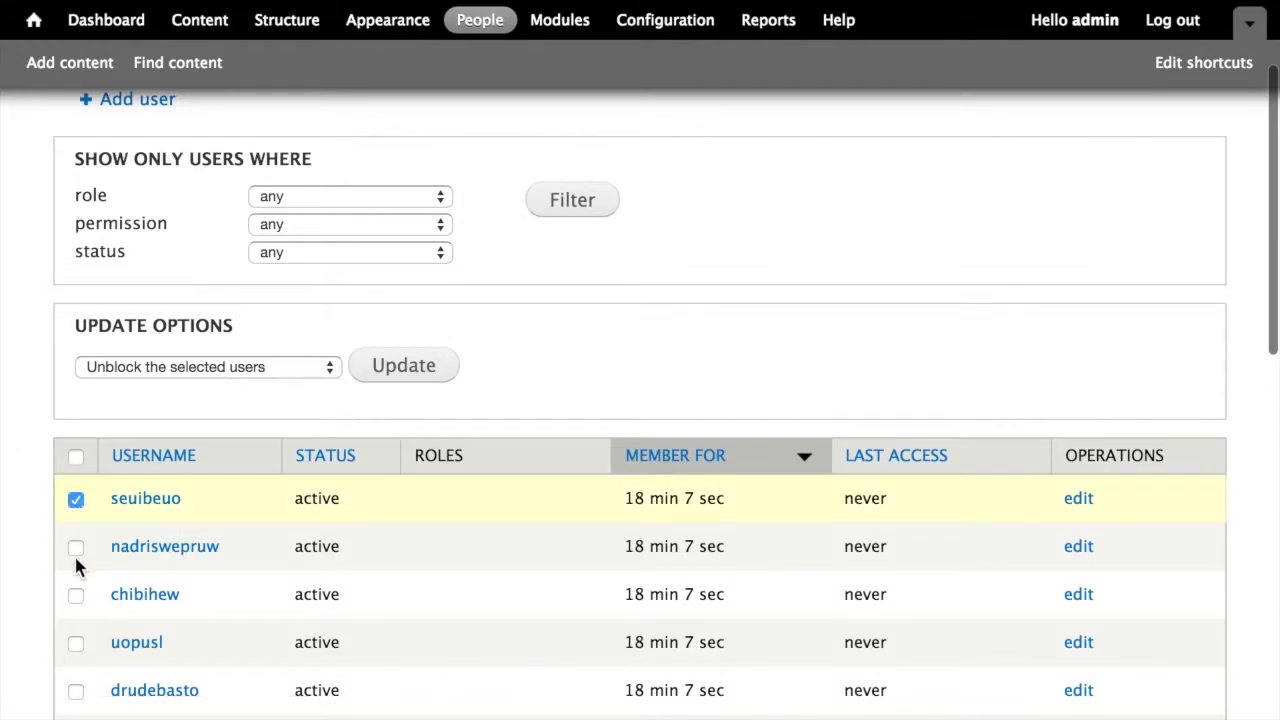
click(77, 546)
click(278, 367)
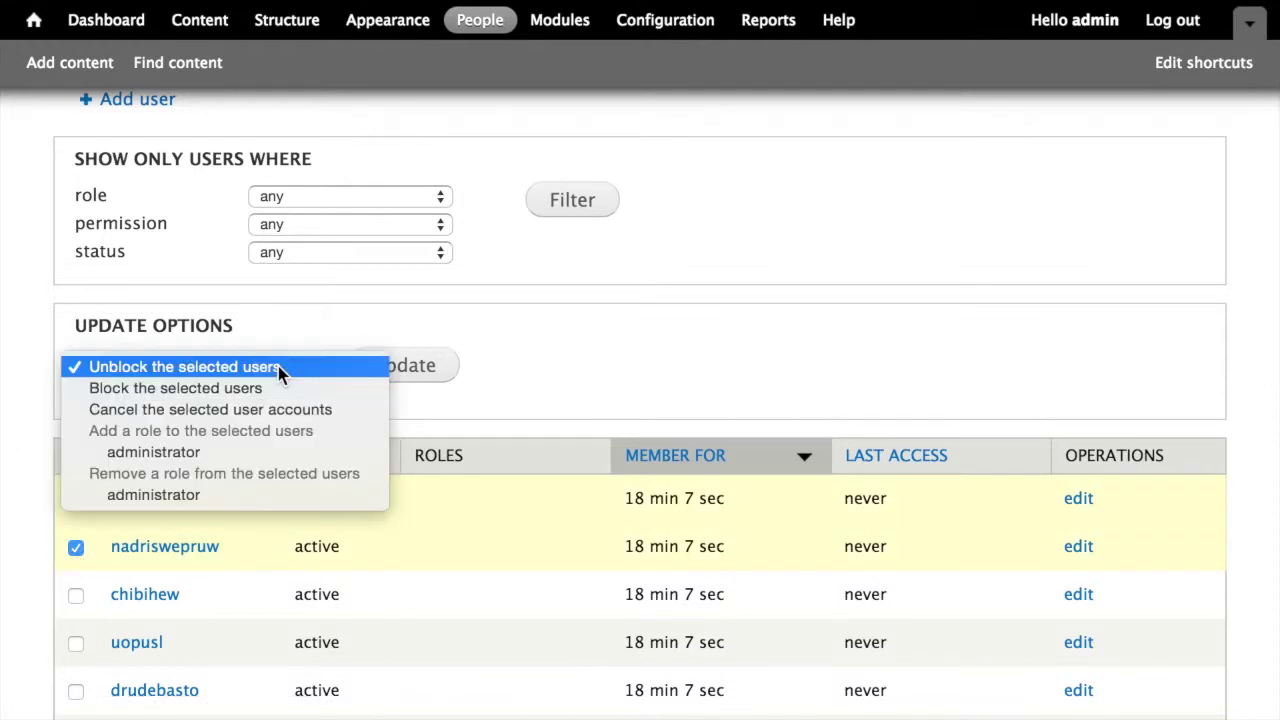
click(267, 458)
click(428, 366)
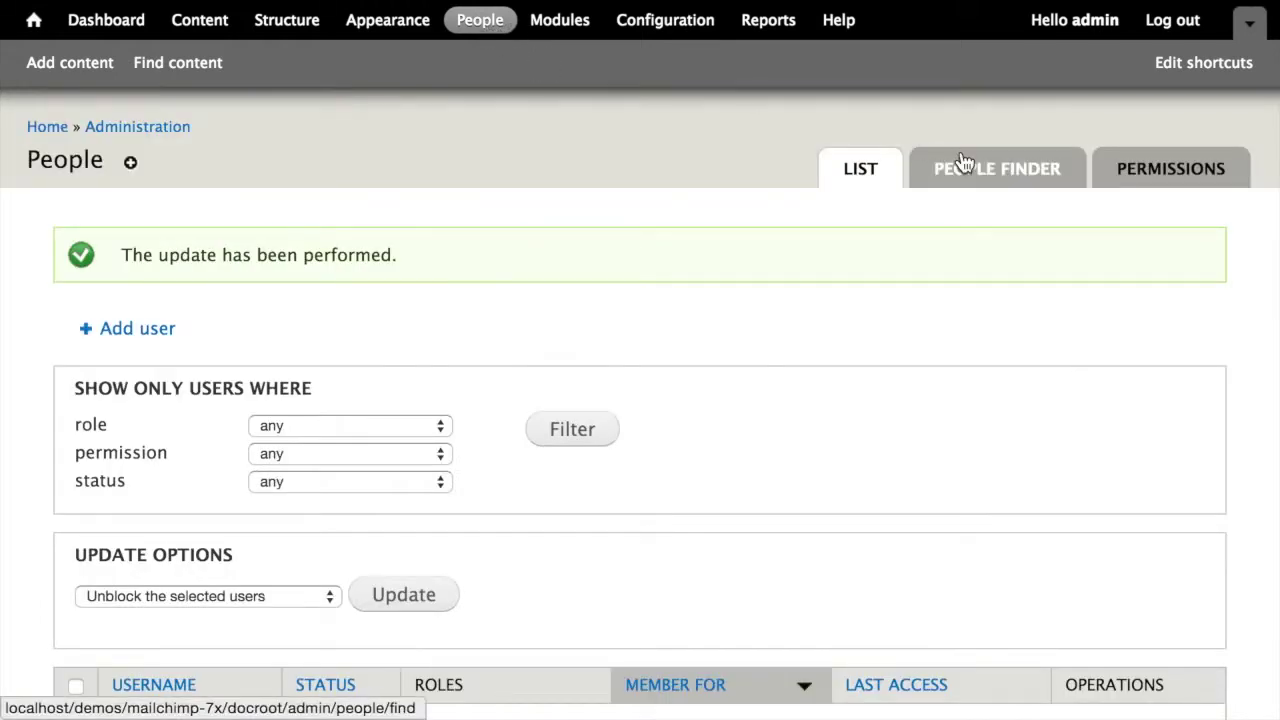
- Return to the People Finder page and filter its users by the administrator role
click(1003, 168)
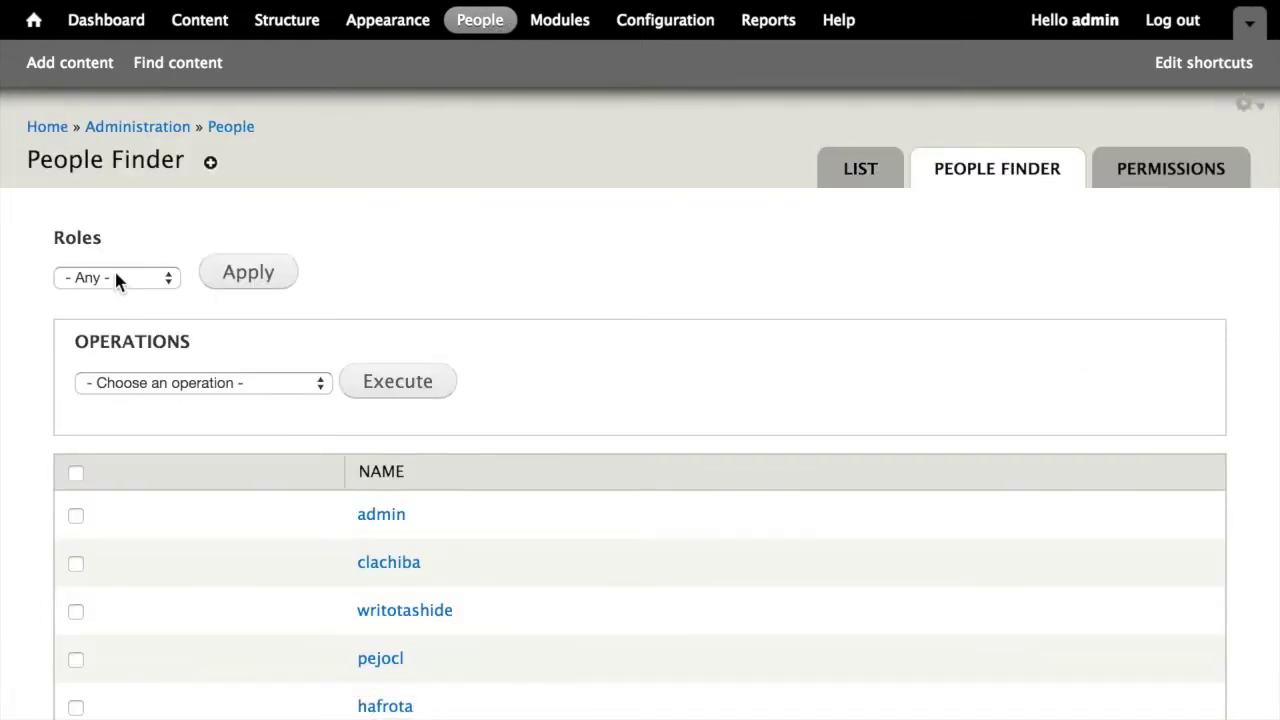
click(116, 278)
click(114, 294)
click(246, 279)
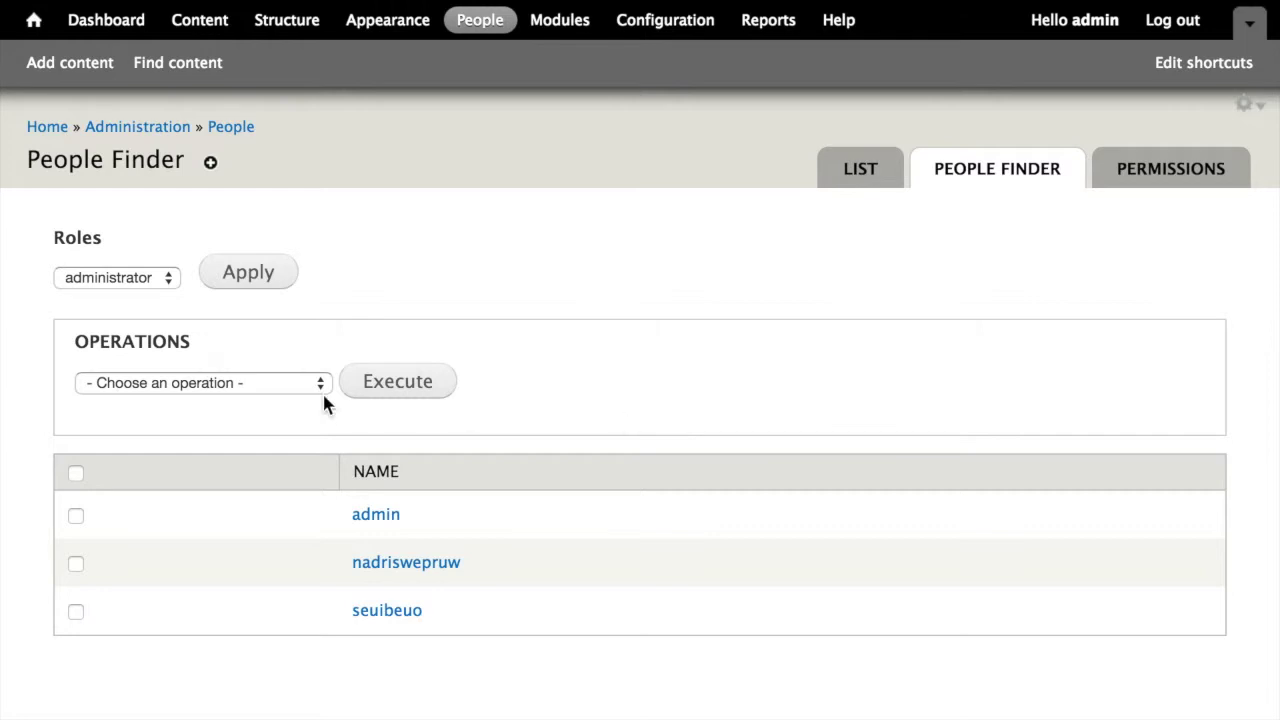
- Select all filtered users and execute the "Add to MailChimp Lists Segment" operation on them
click(73, 472)
click(222, 386)
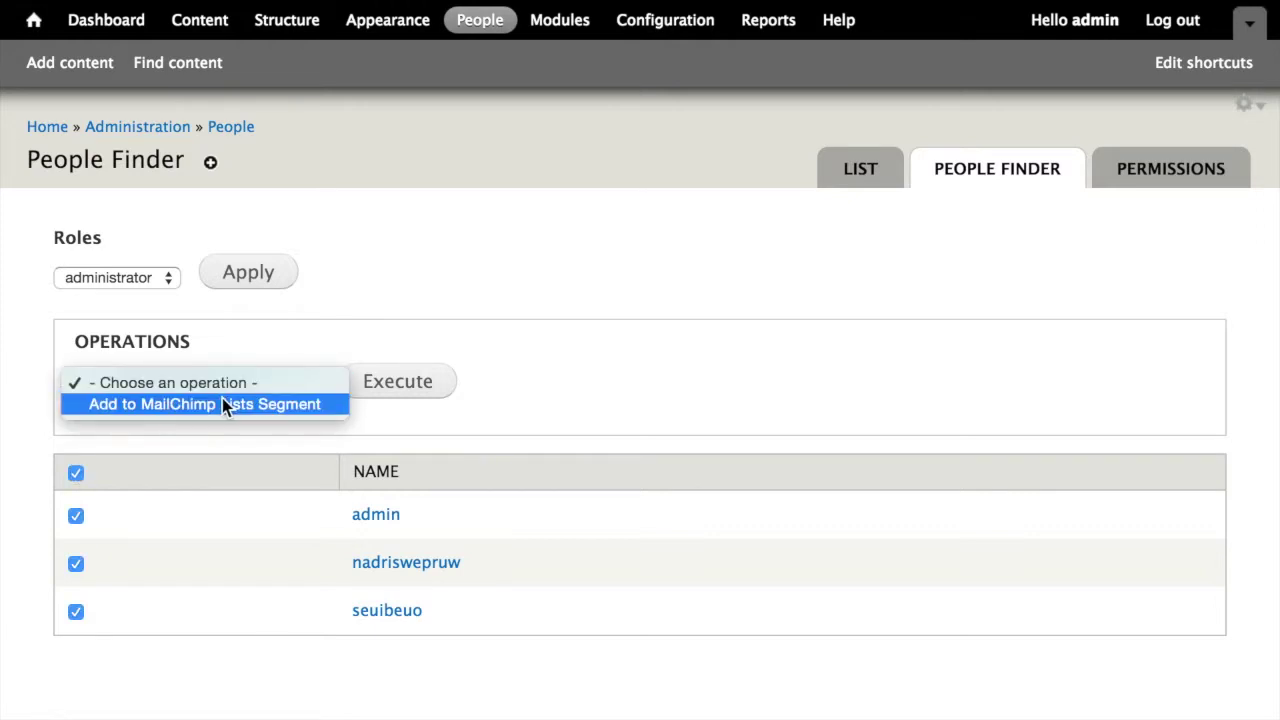
click(222, 402)
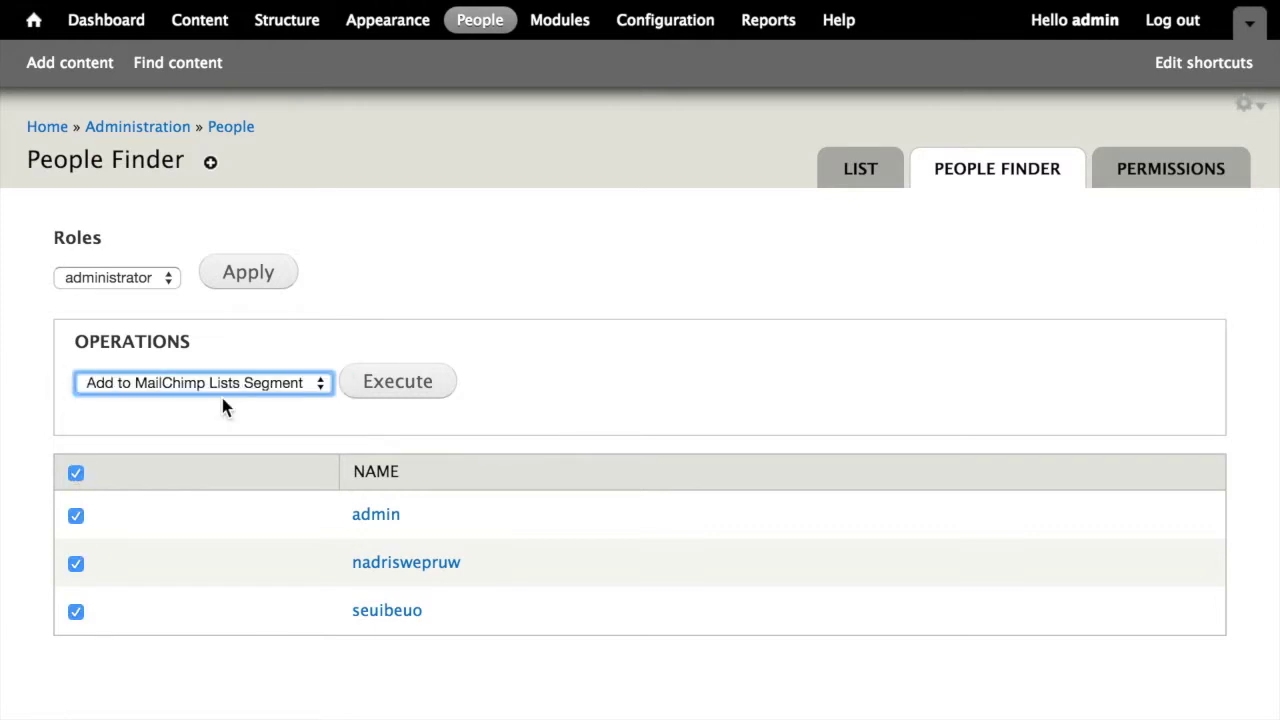
click(397, 383)
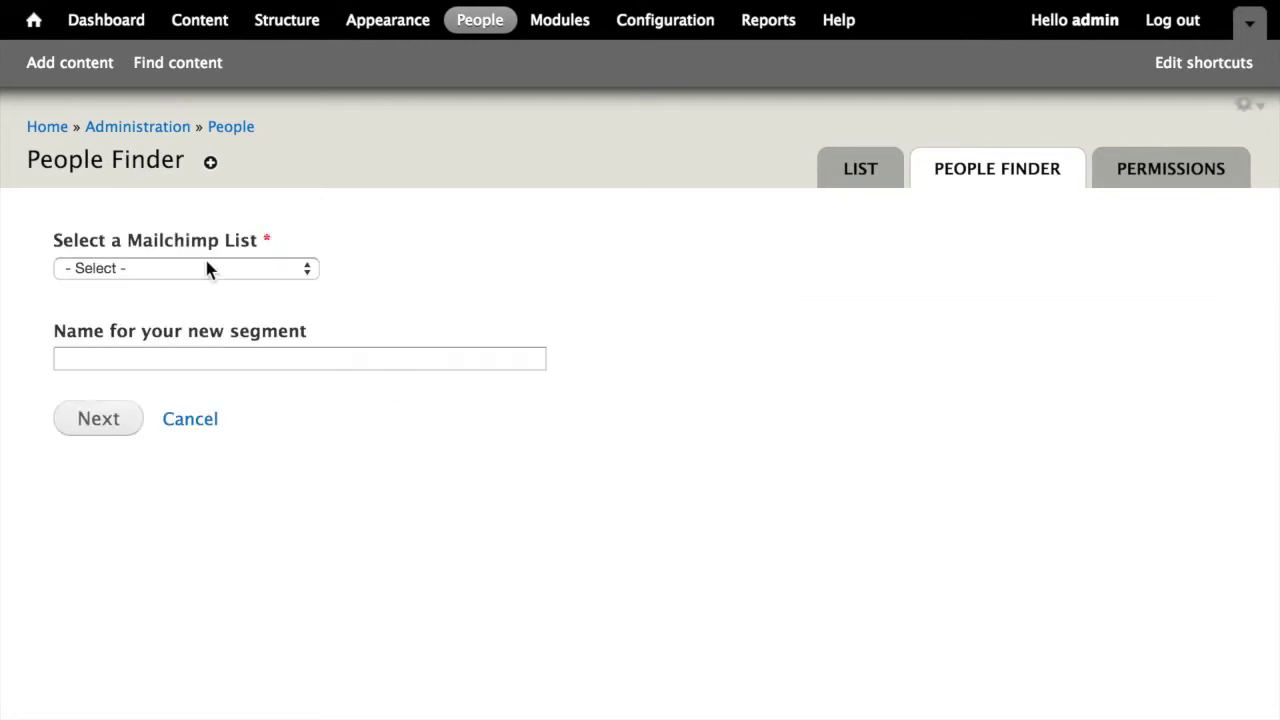
- Choose the "Subscriptions (field_subscriptions)" MailChimp list and keep "Create New Segment" as the static segment
click(206, 268)
click(210, 294)
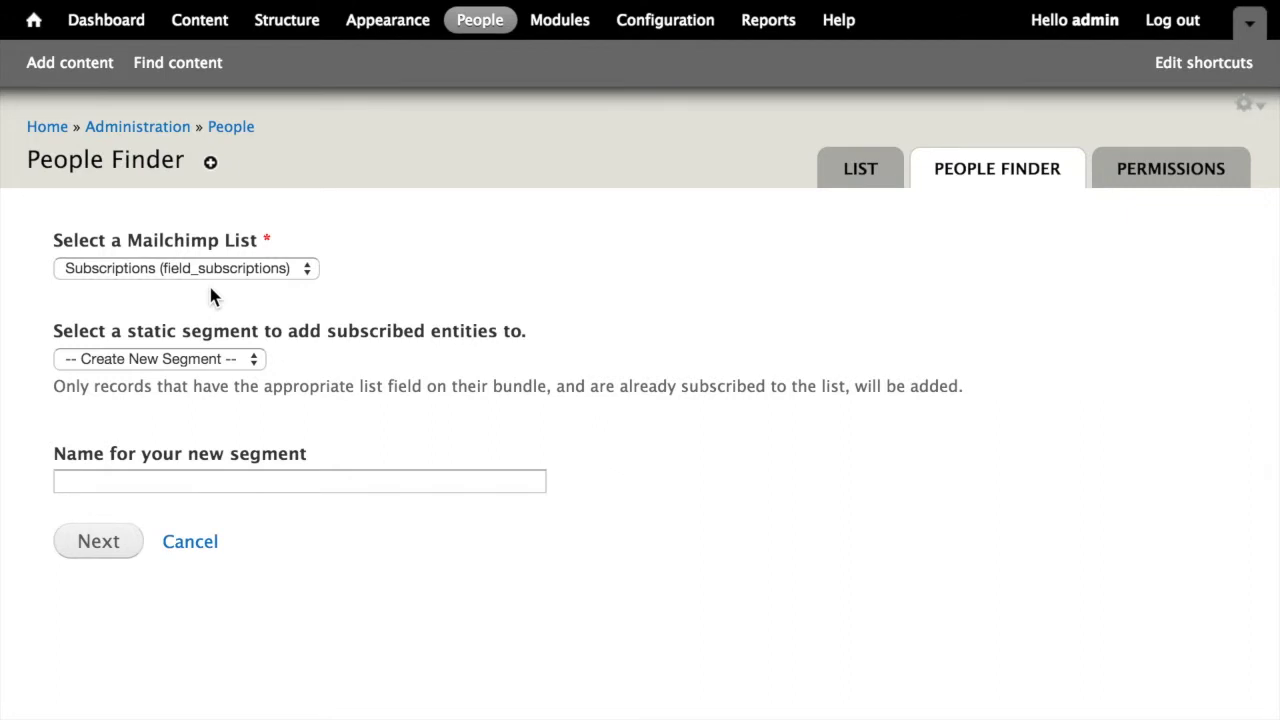
click(231, 359)
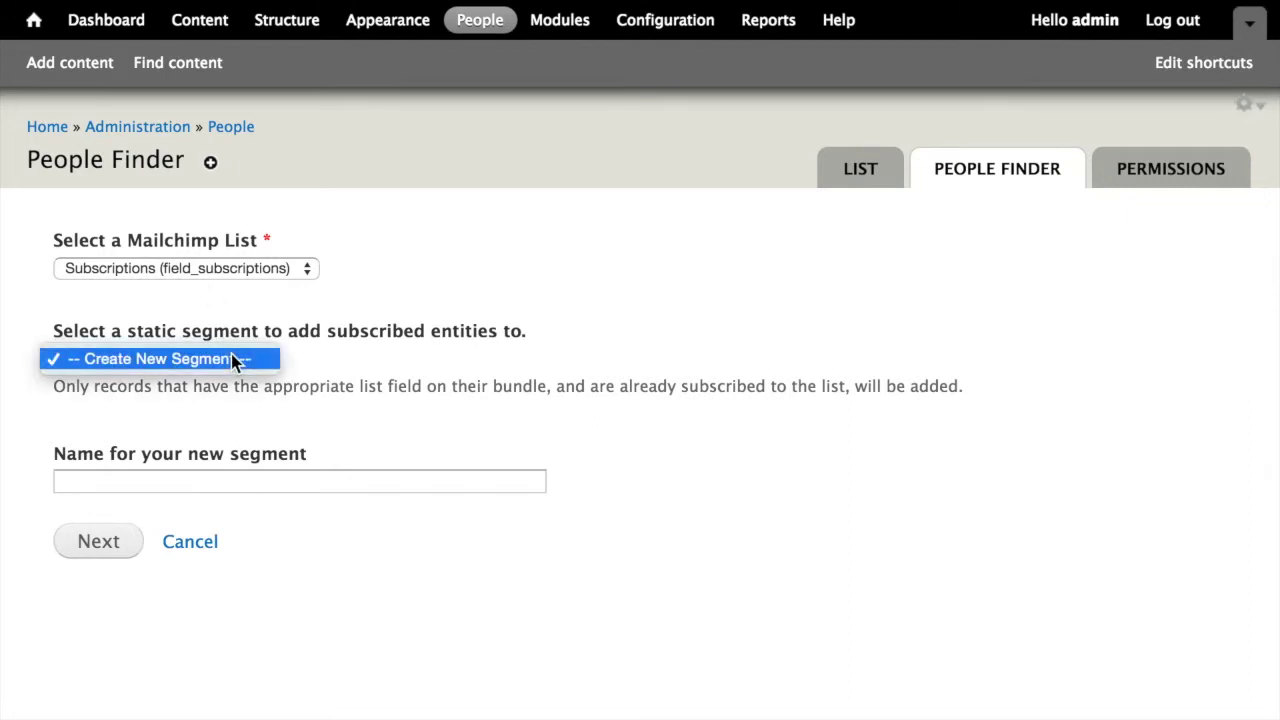
click(344, 350)
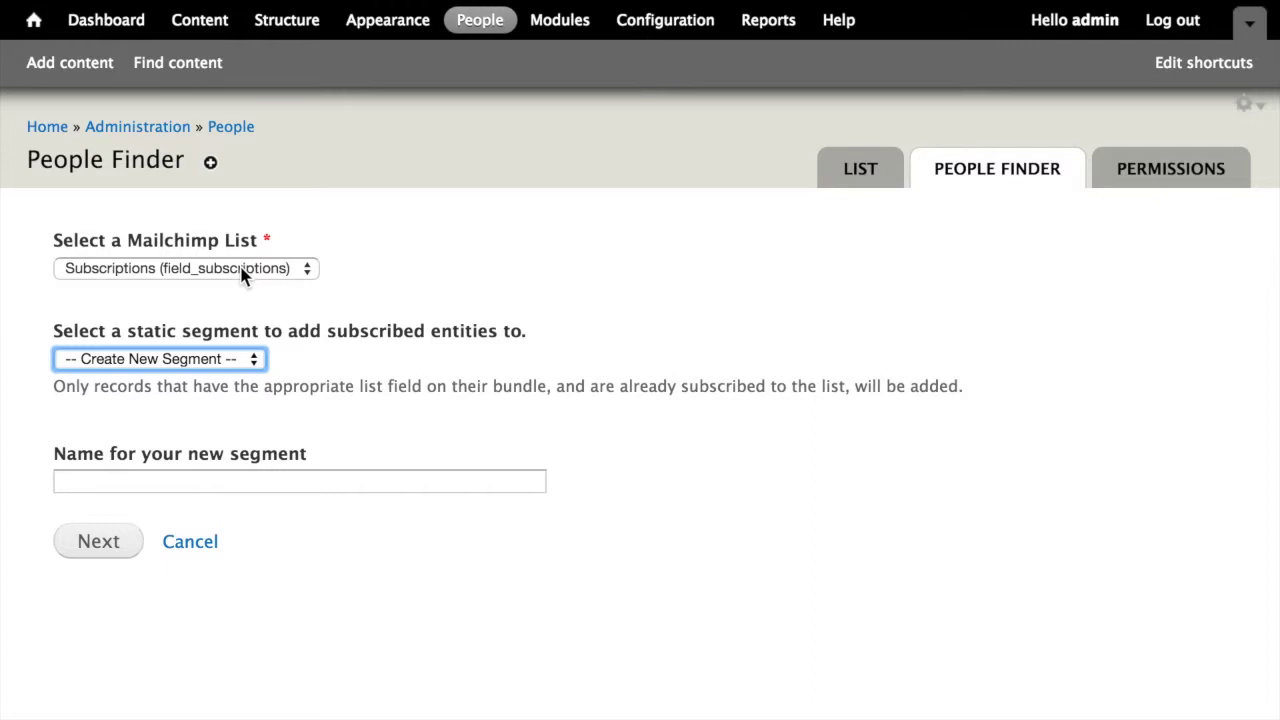
click(411, 265)
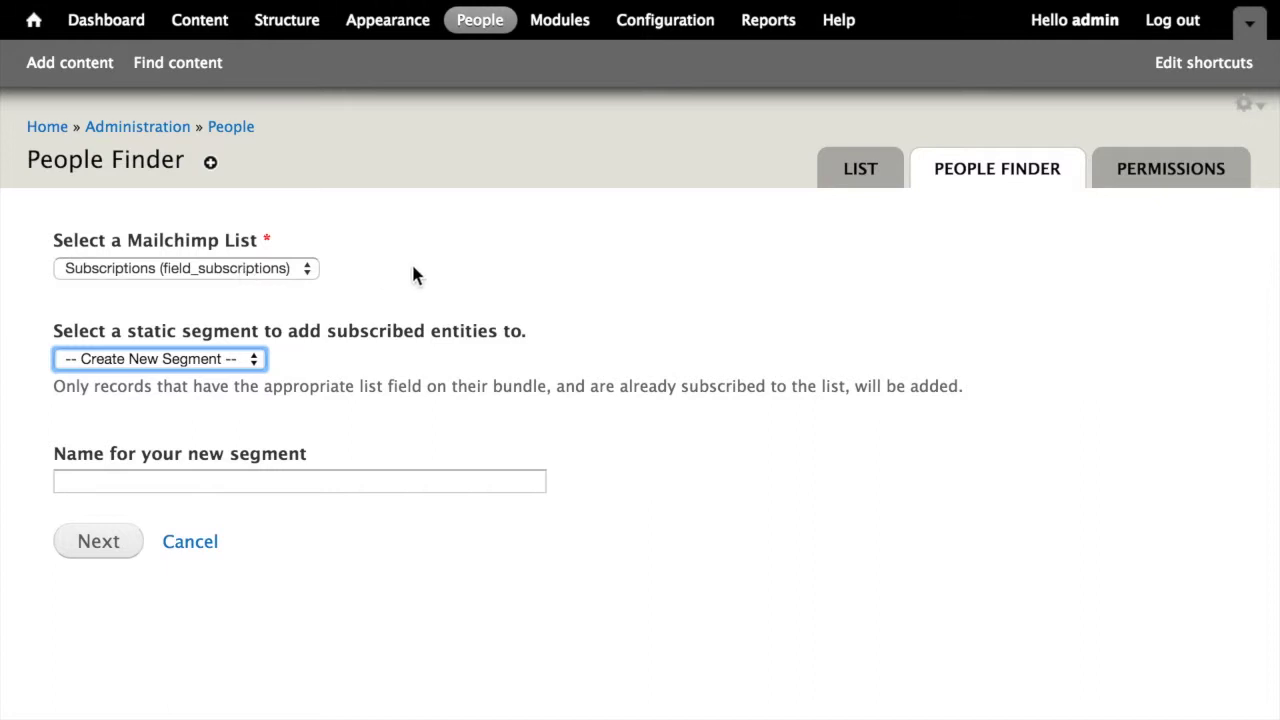
click(240, 360)
click(368, 338)
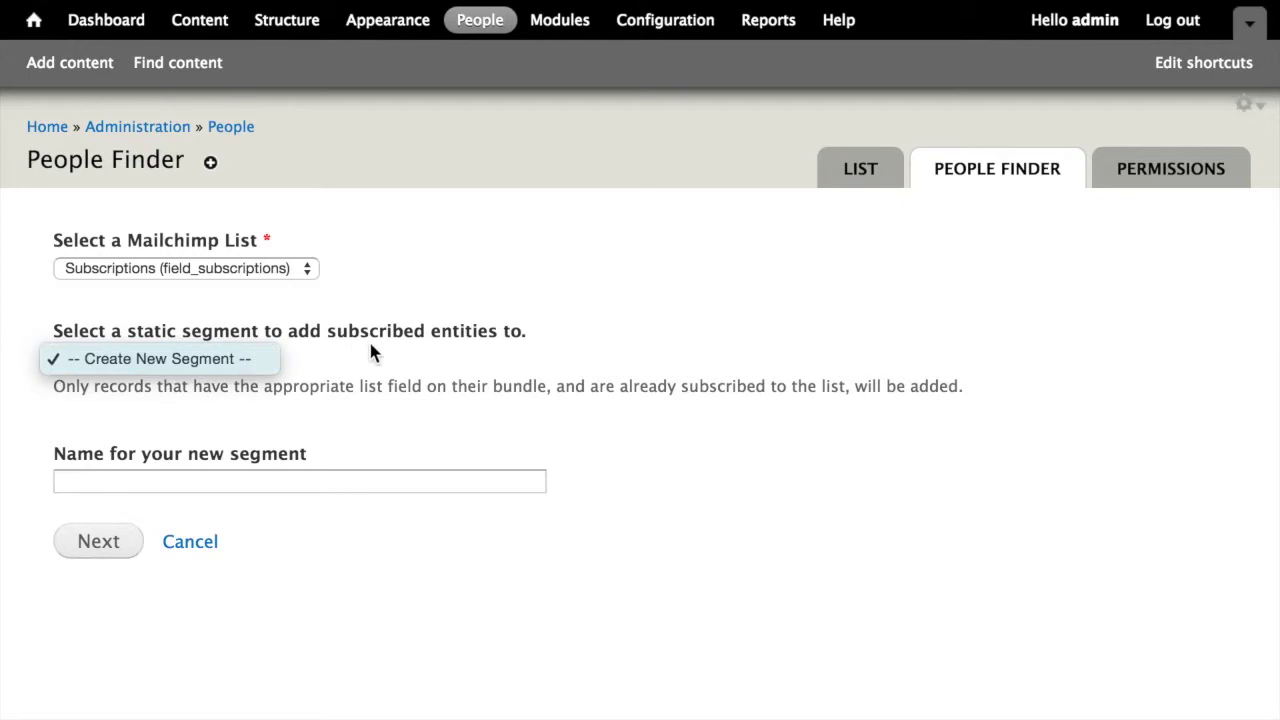
- Name the new segment "Administrators" and confirm adding the selected users to it
click(272, 482)
text(Administrators)
click(110, 548)
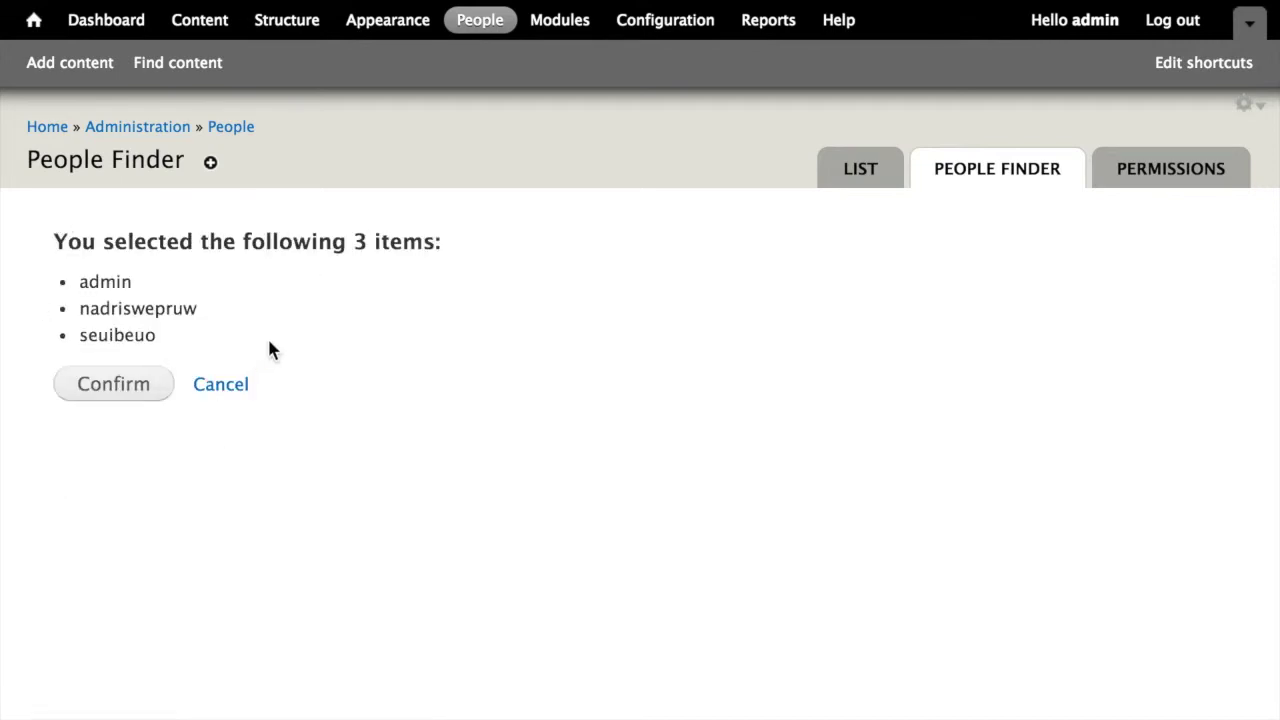
click(138, 390)
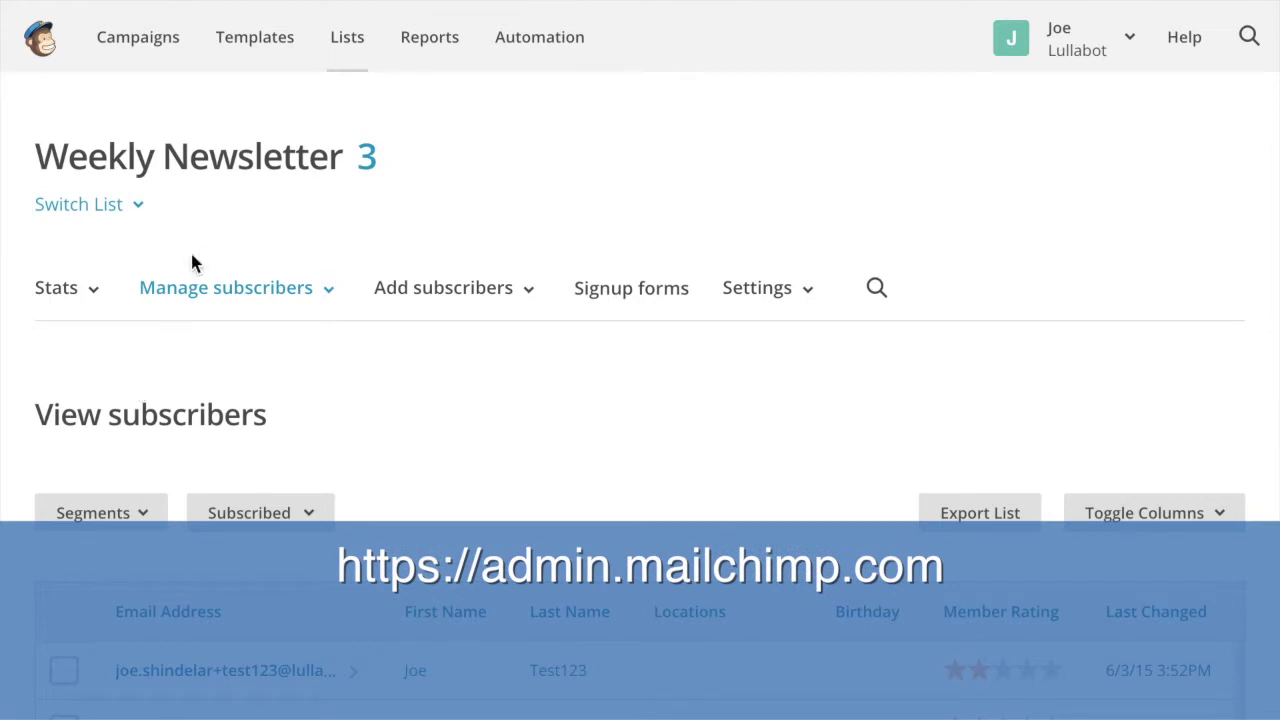
- Switch to MailChimp and view the subscribers in the Weekly Newsletter list's Administrators segment
click(360, 37)
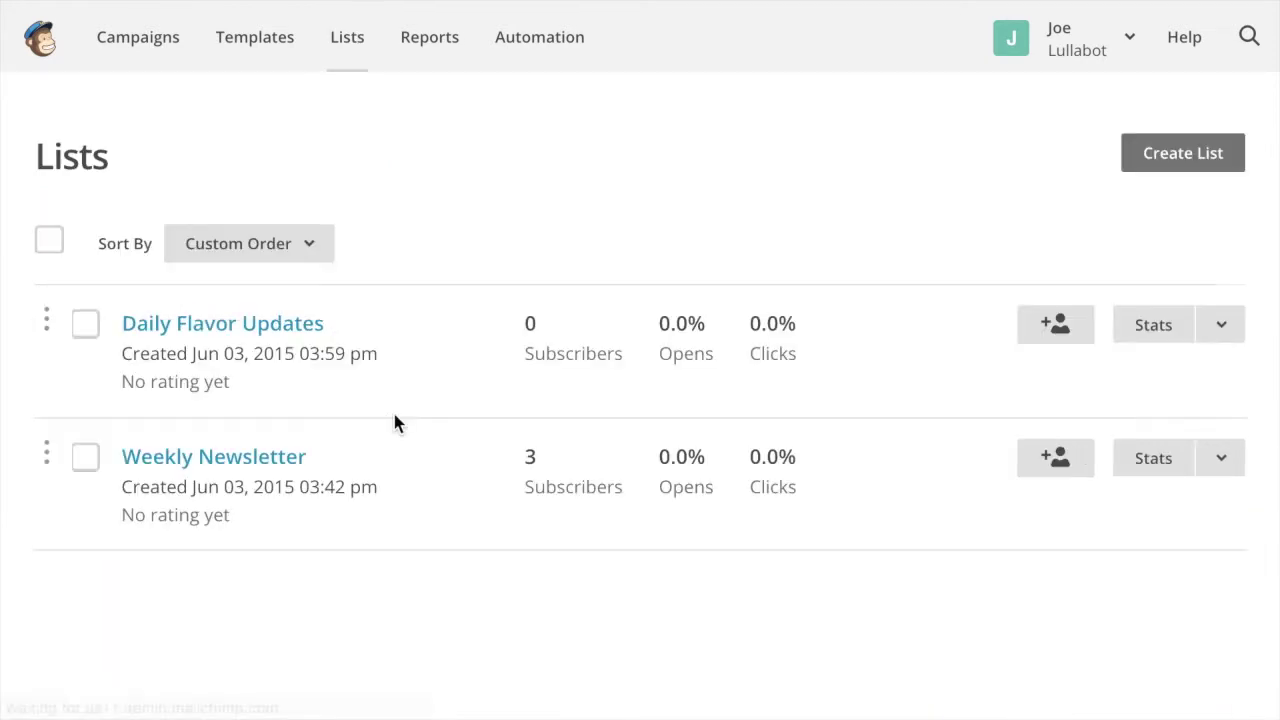
click(280, 465)
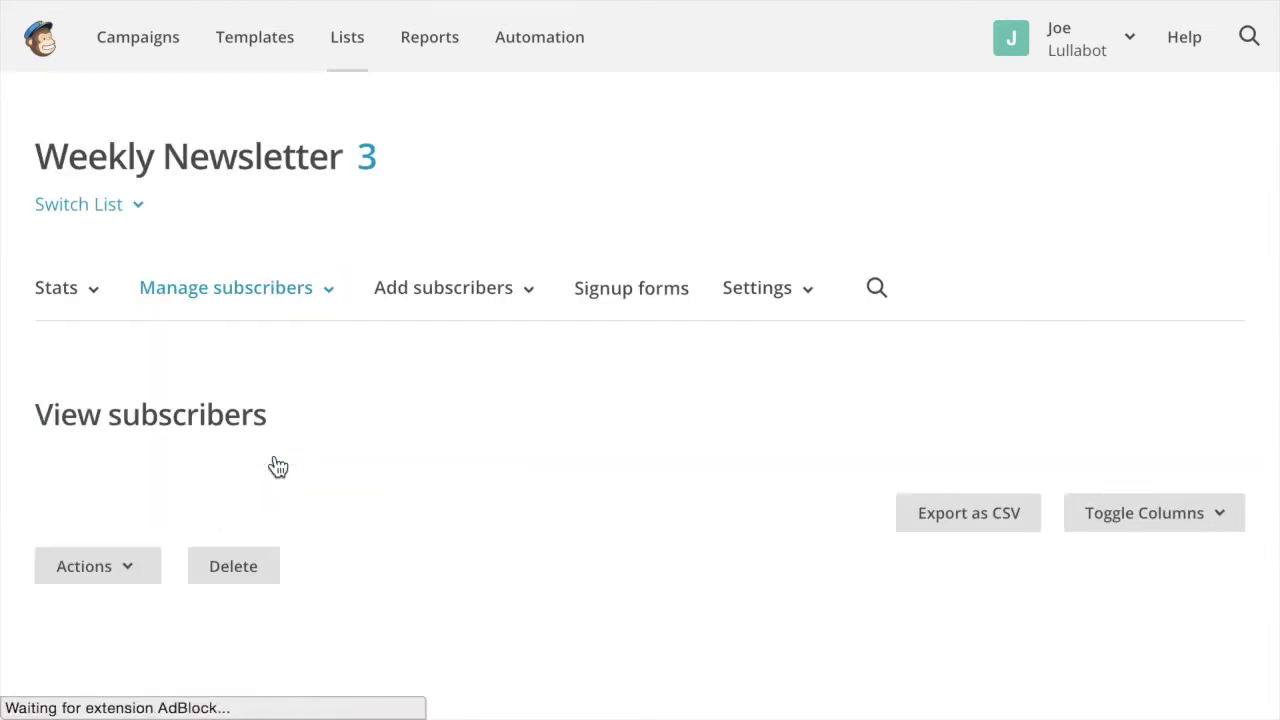
click(330, 297)
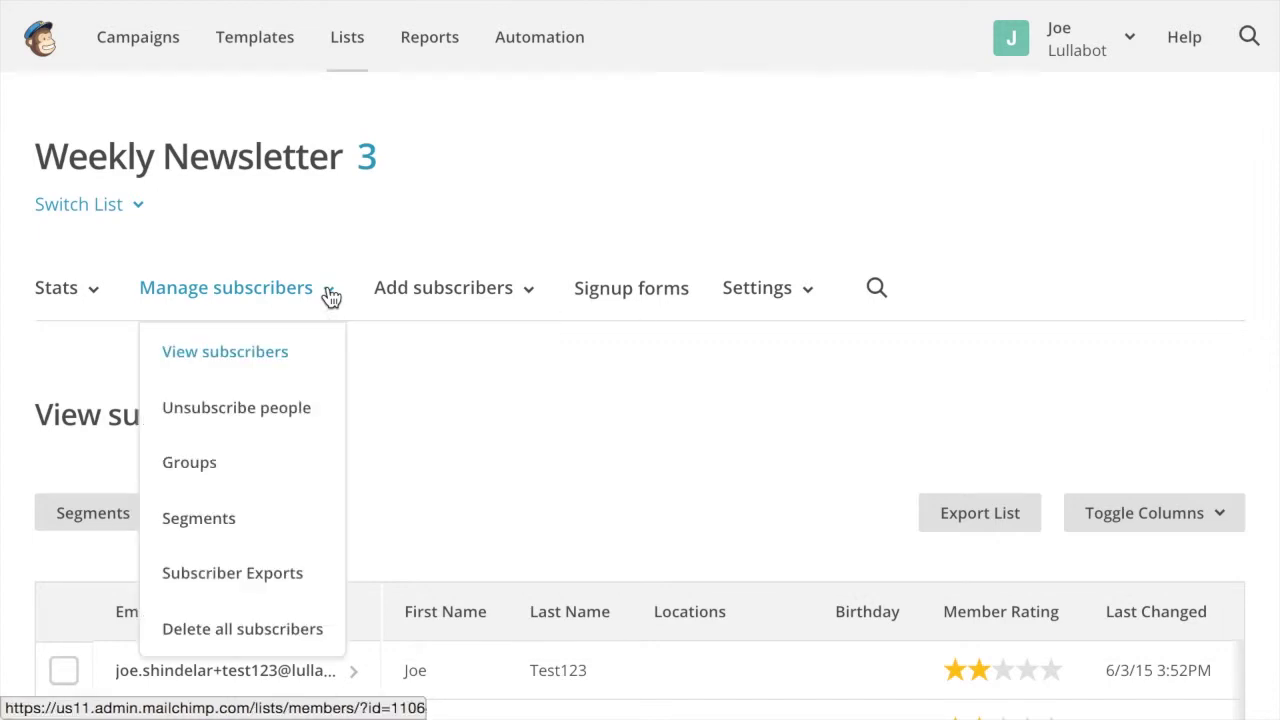
click(230, 528)
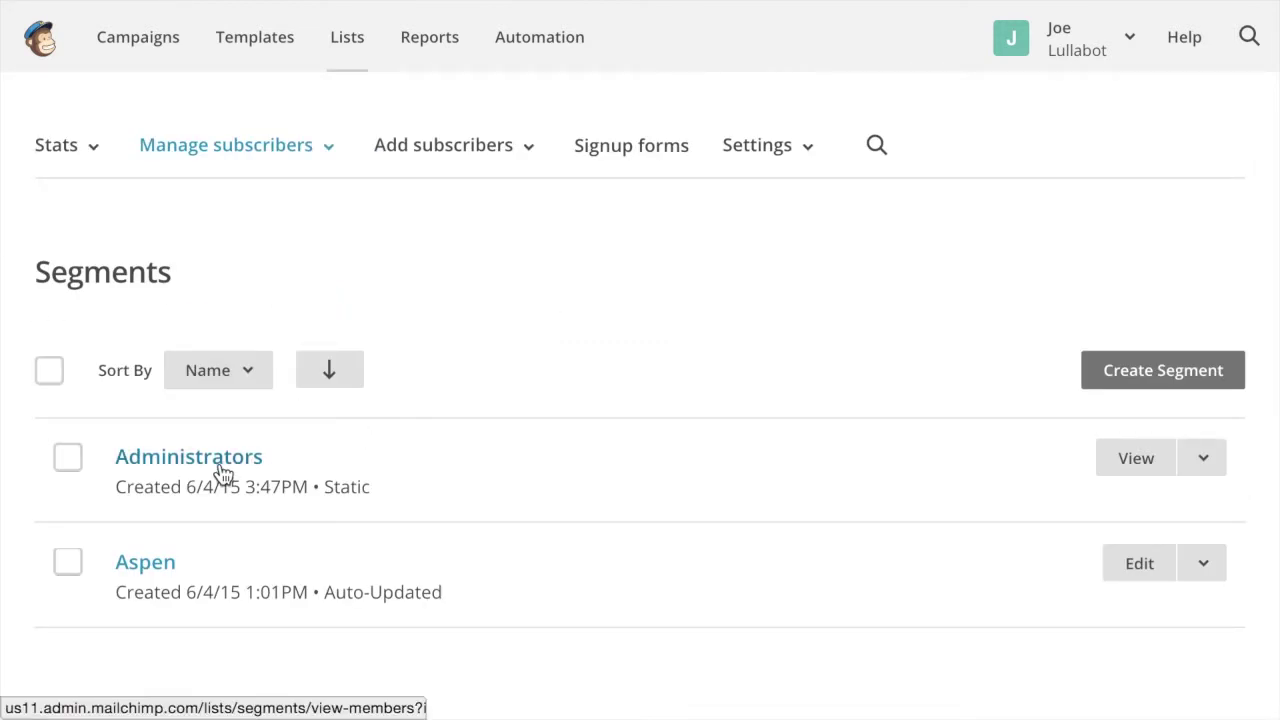
click(222, 471)
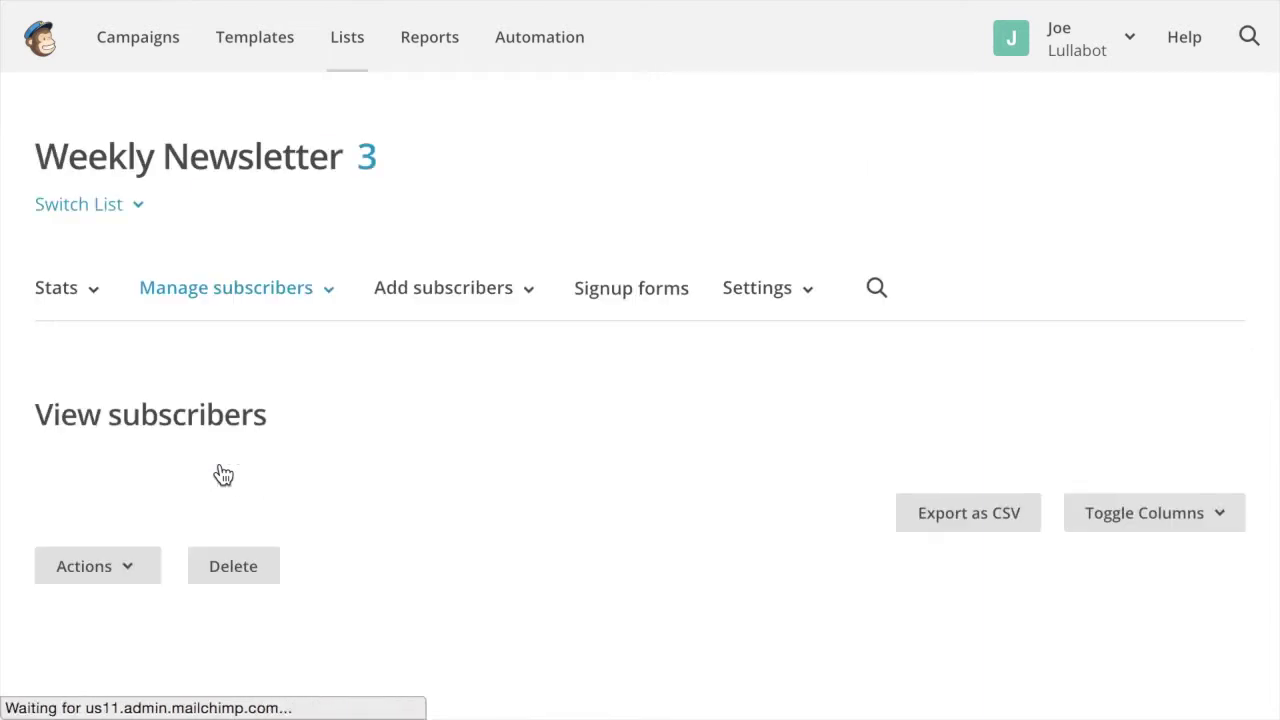
scroll(620, 350, down, 3)
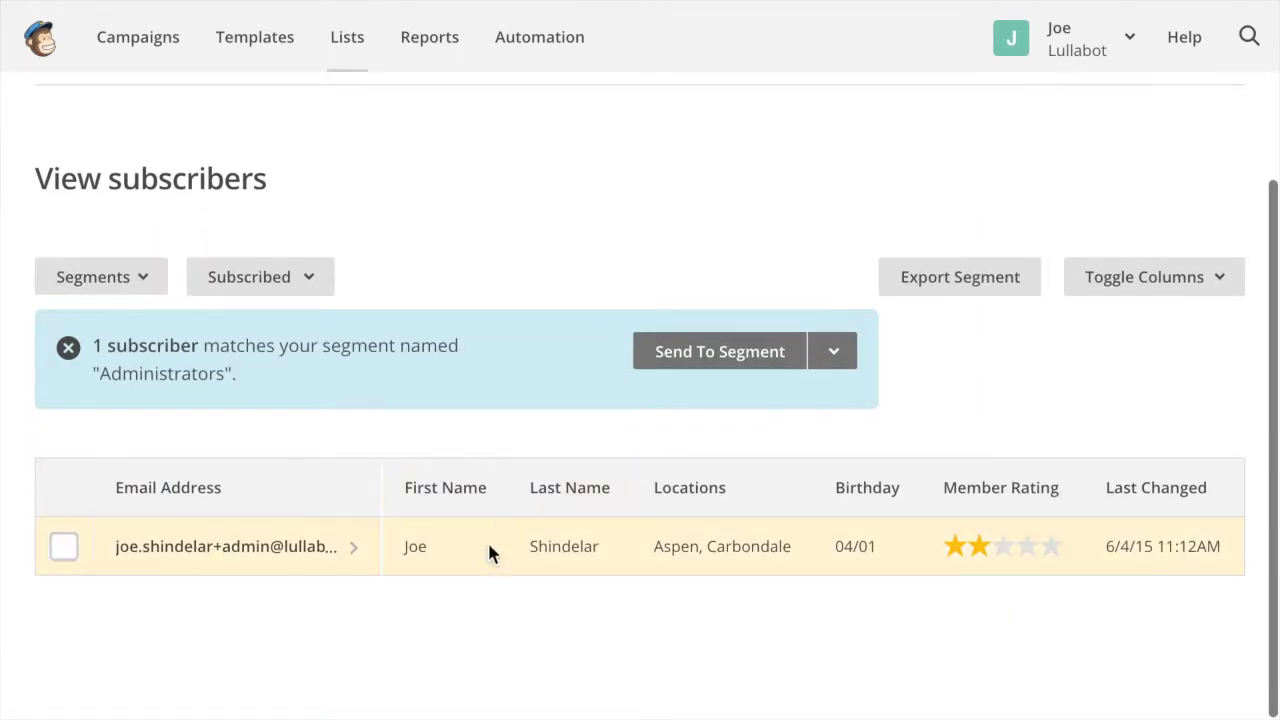